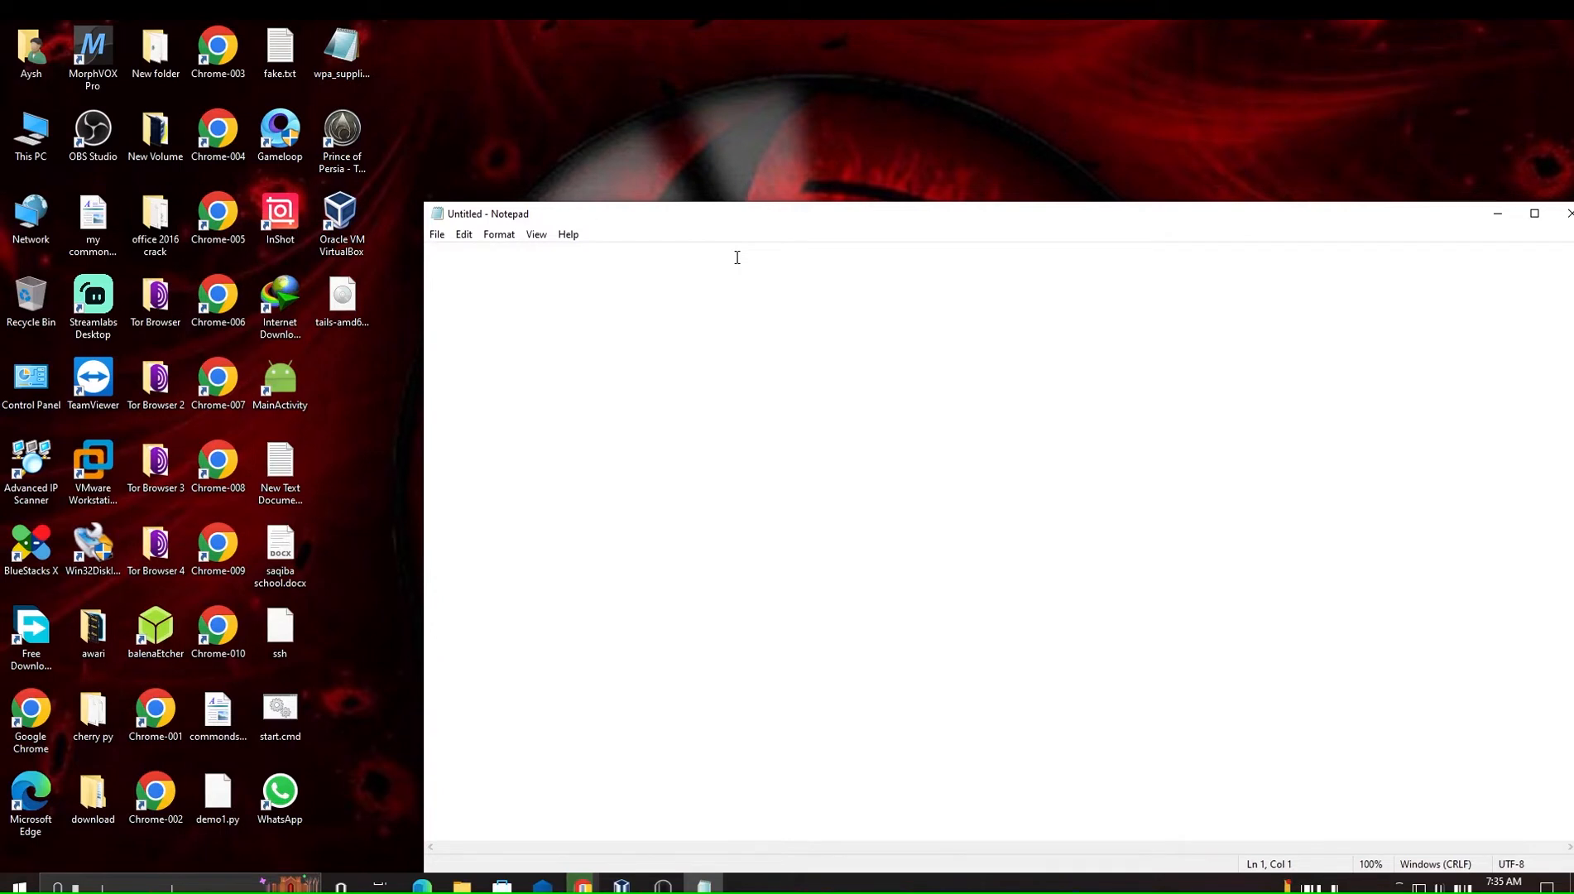
Write two lines in the empty Notepad note: "today i will show you that how" and "to install tails os on vitual box".
type("today i ")
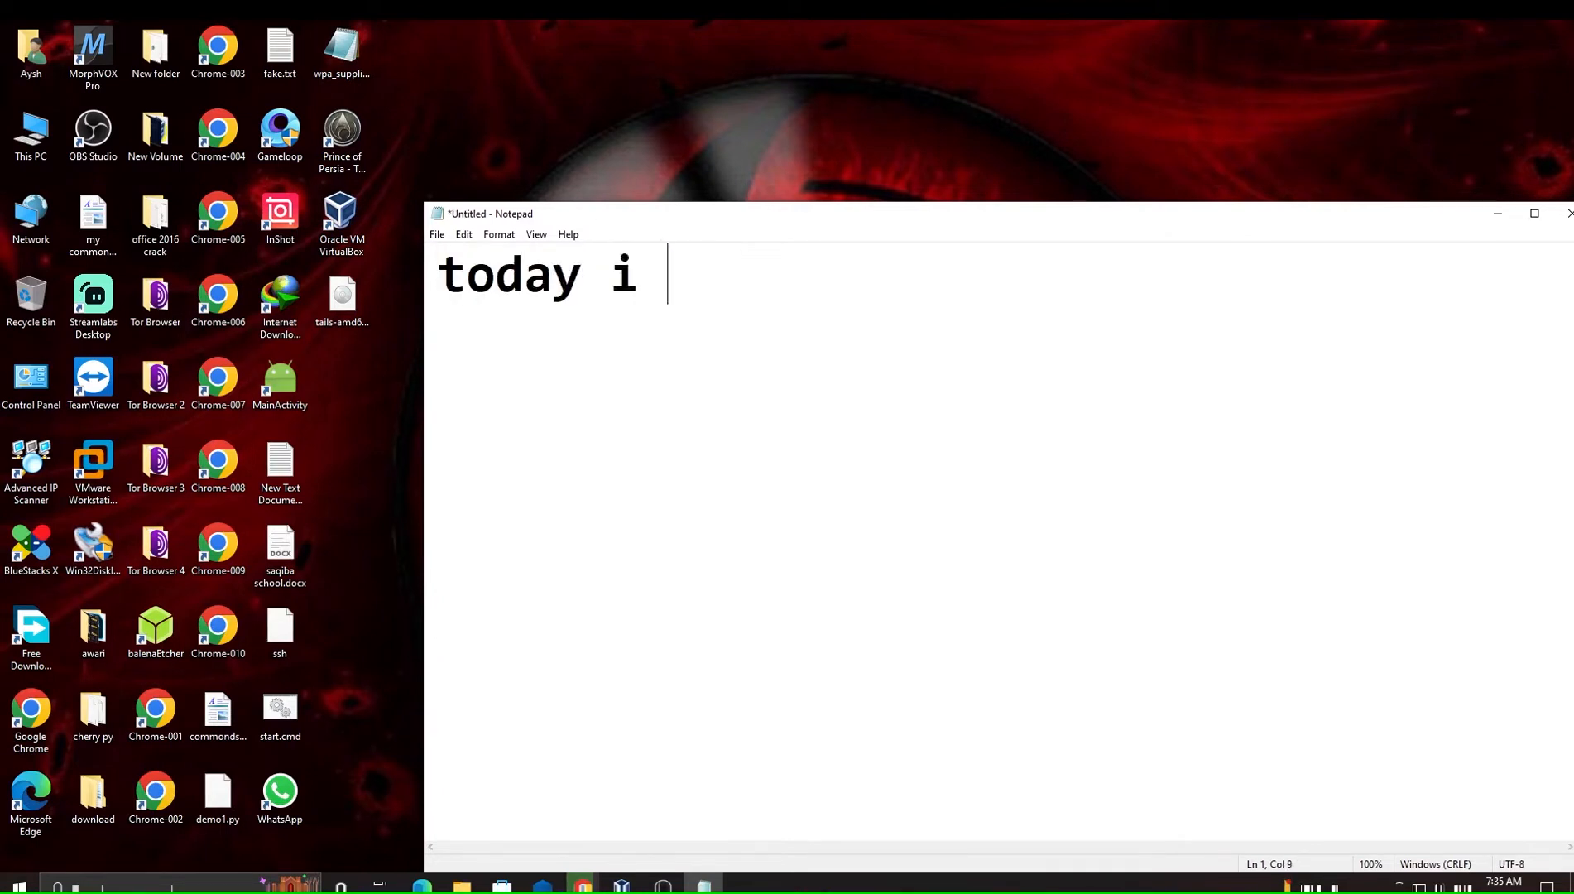
type("will ")
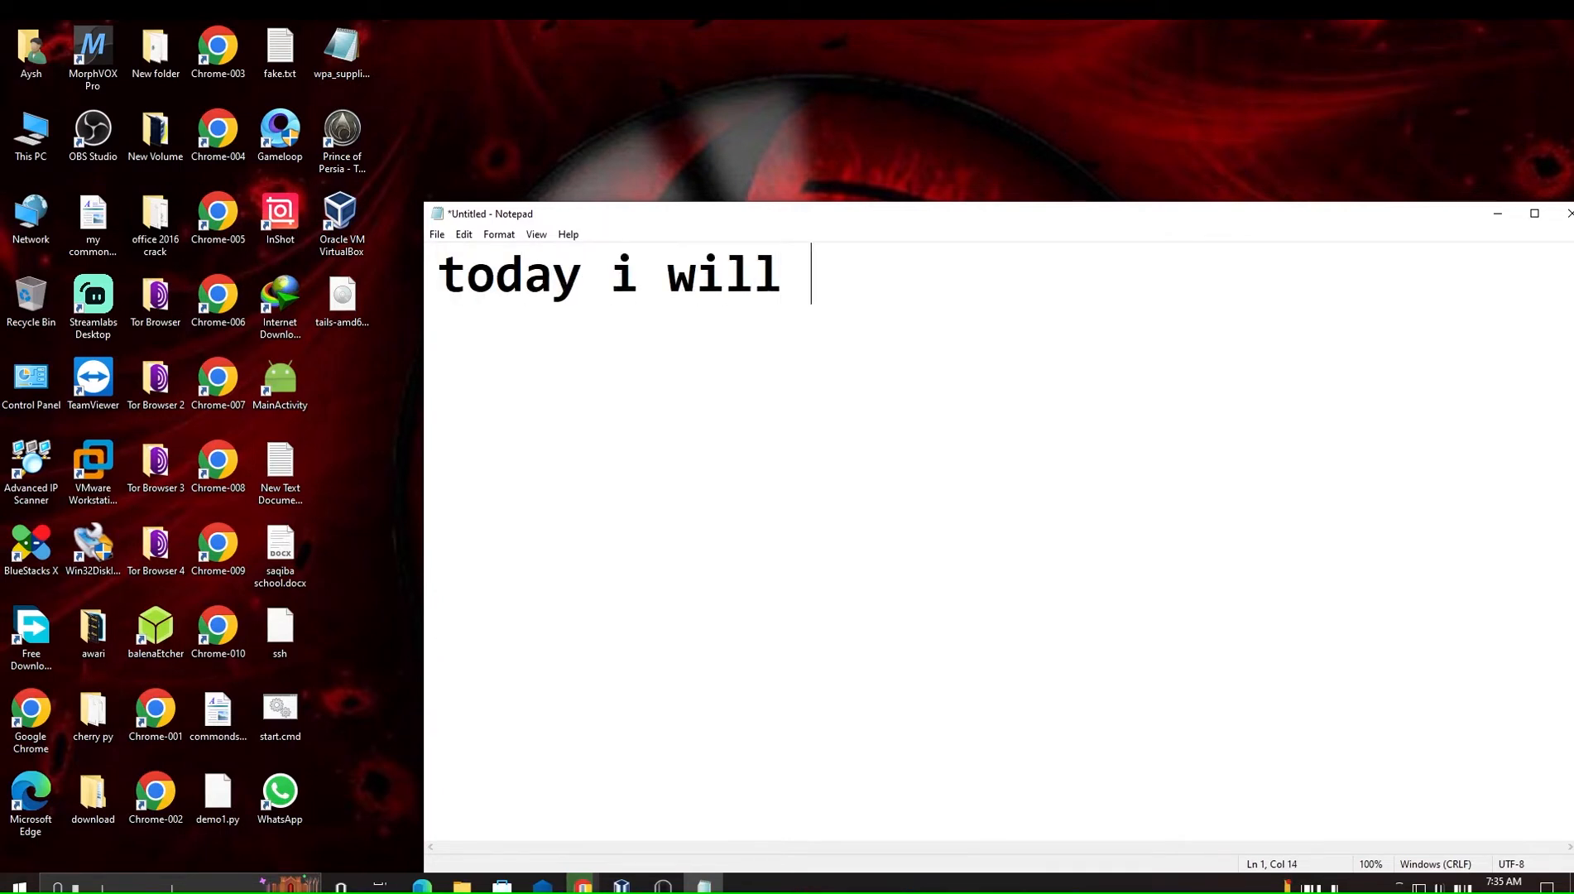
type("show you ")
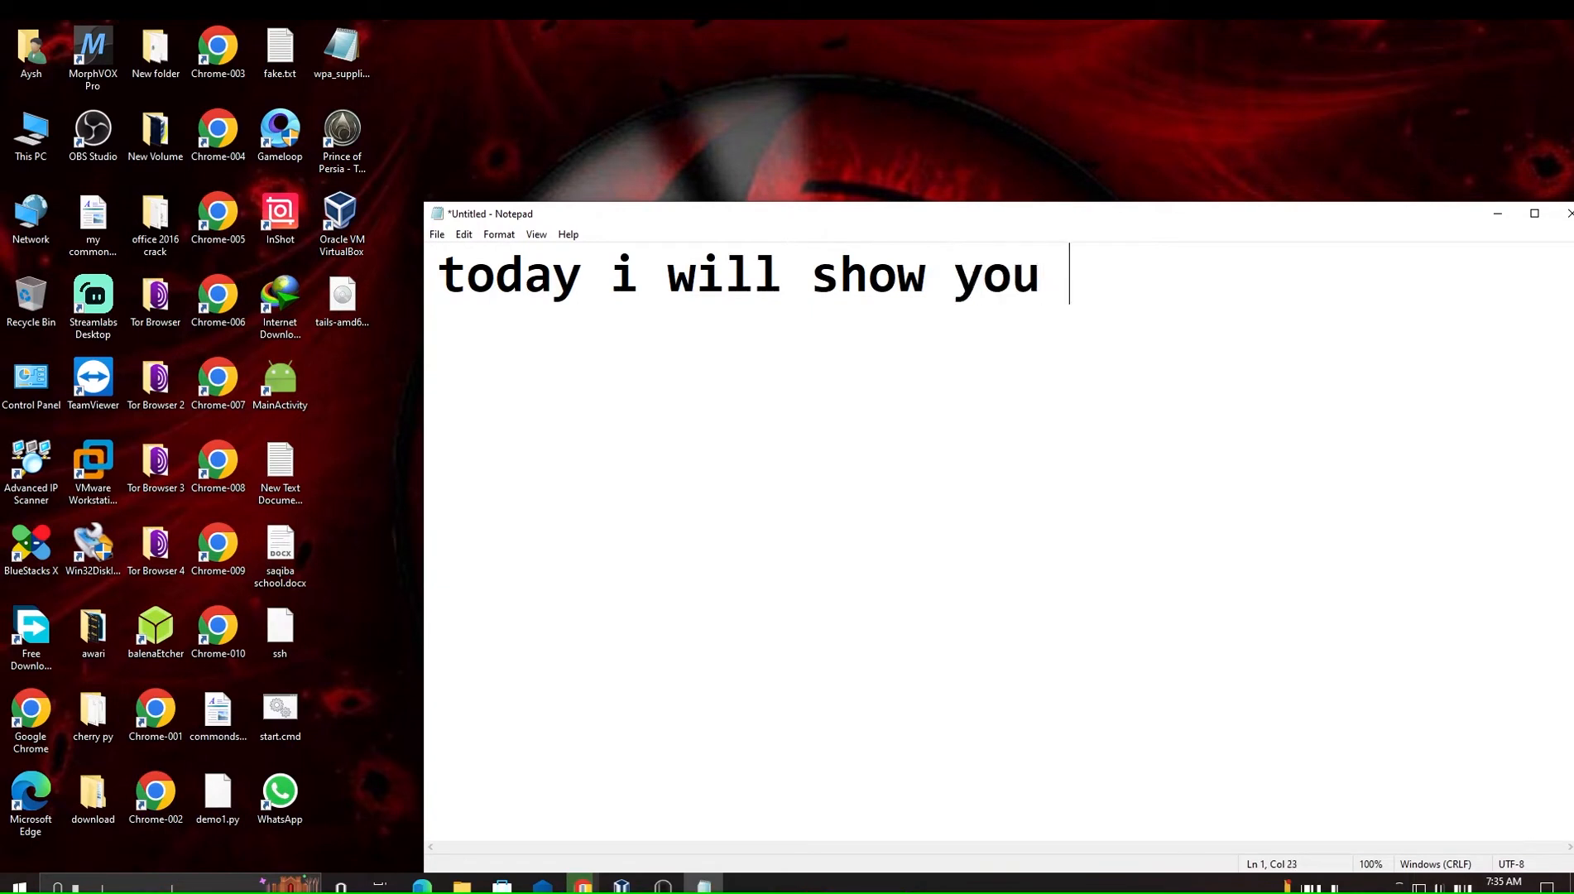
type("that ")
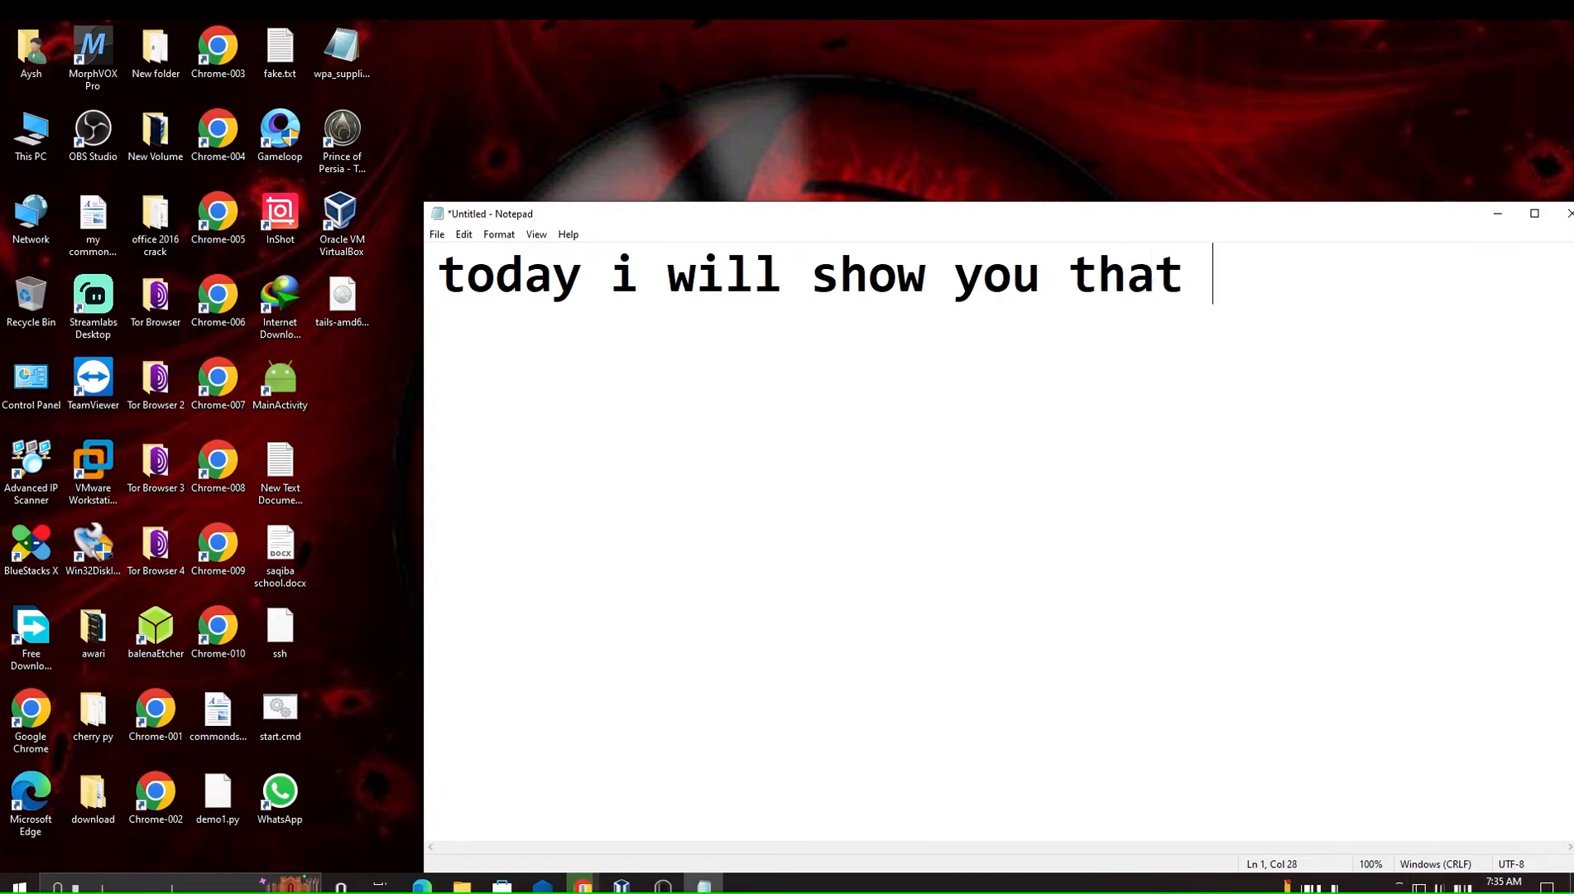
type("how")
key("Return")
type("t")
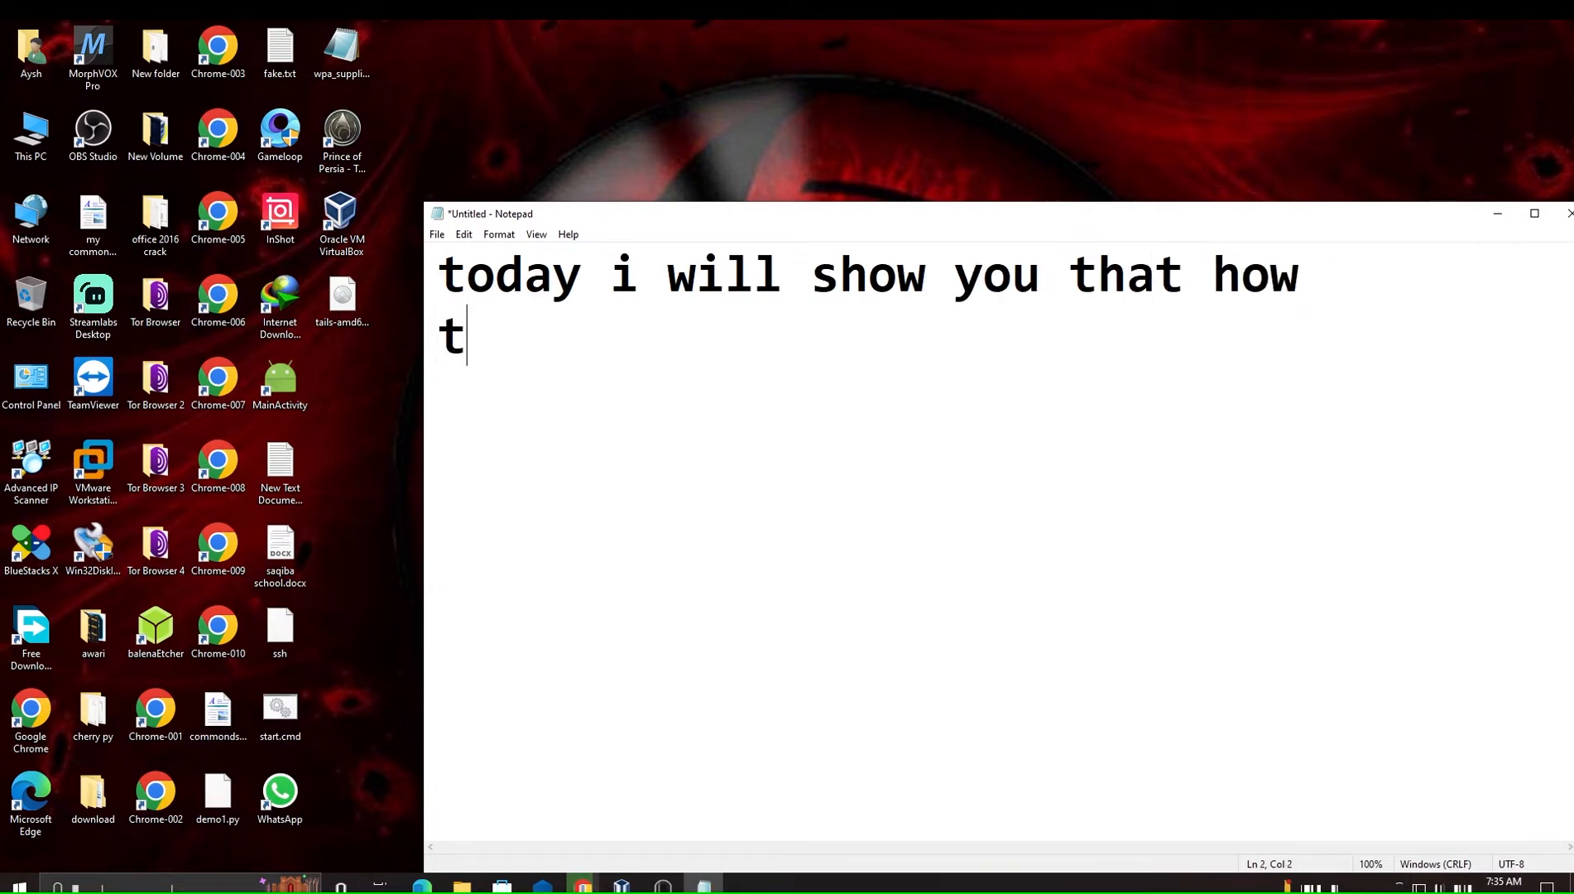
type("o install ")
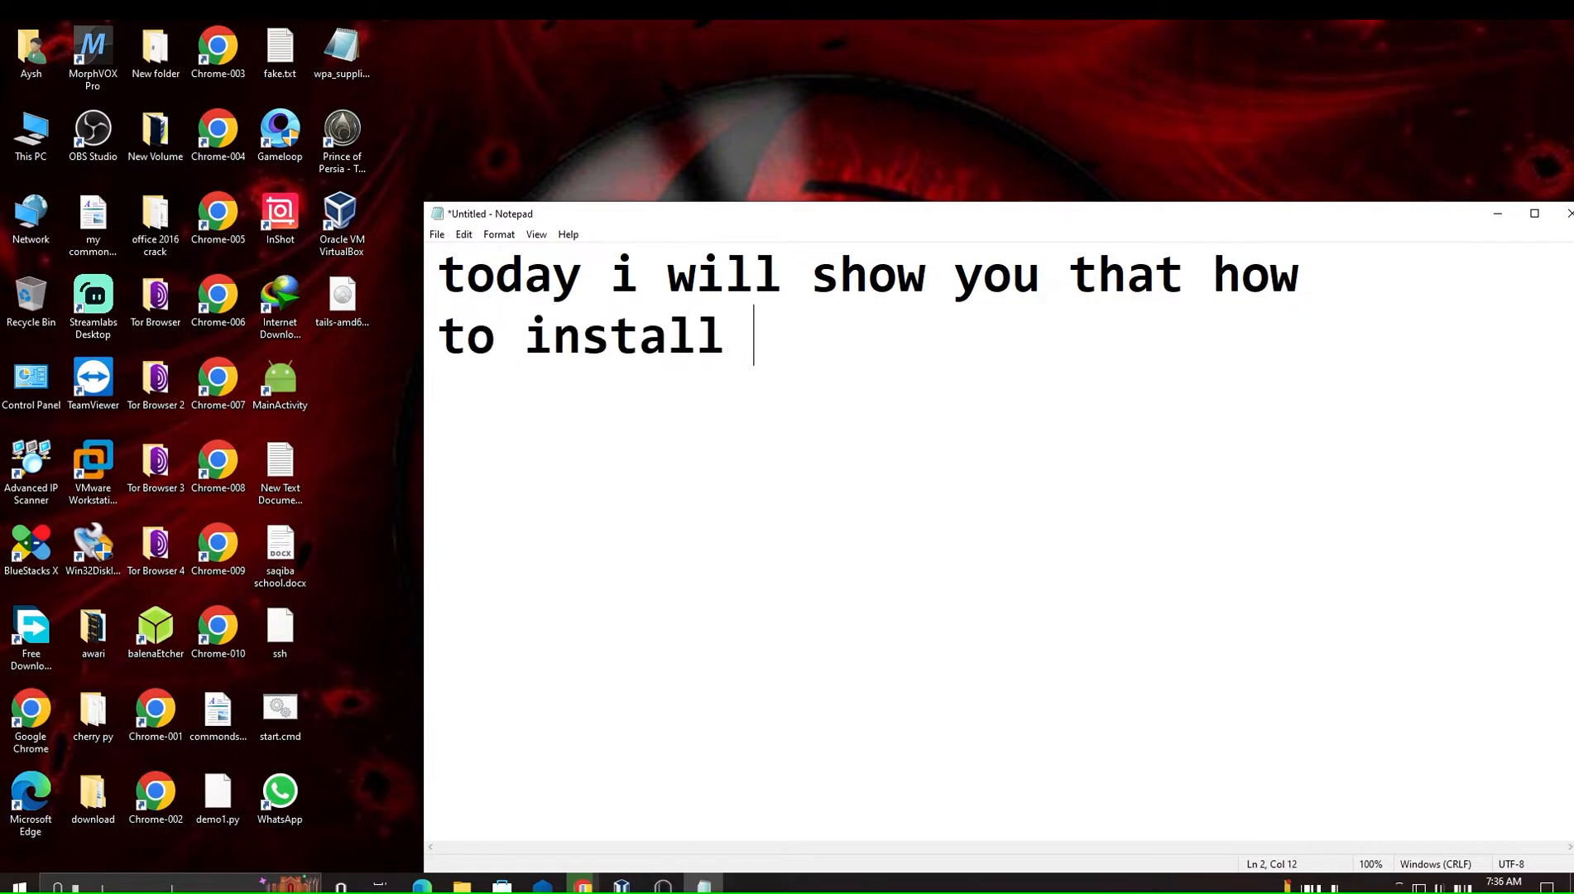
type("tails ")
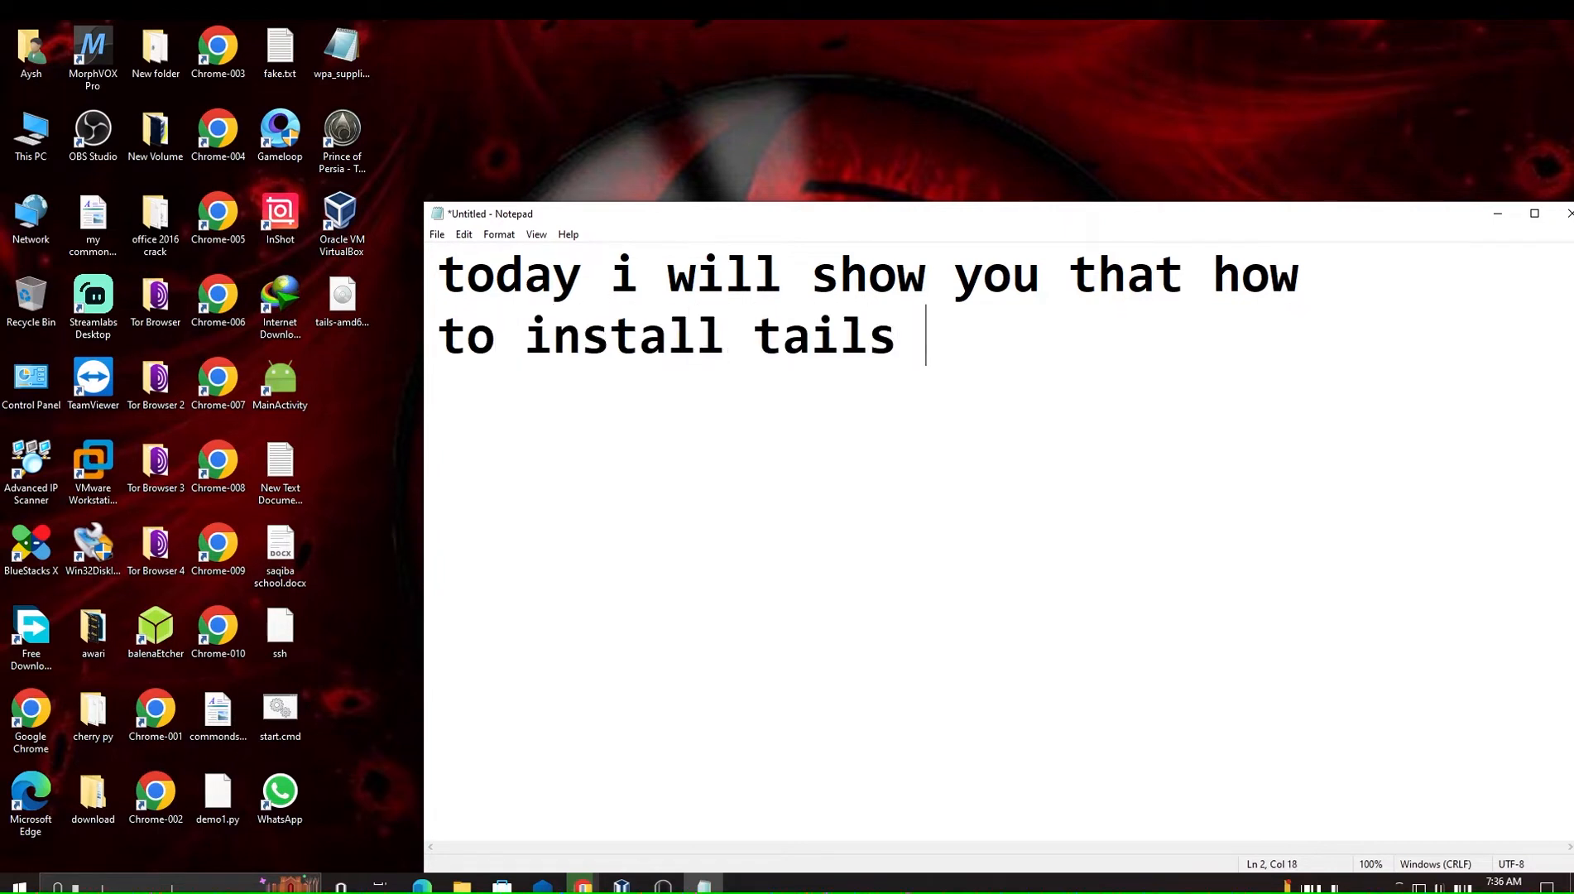
type("os on ")
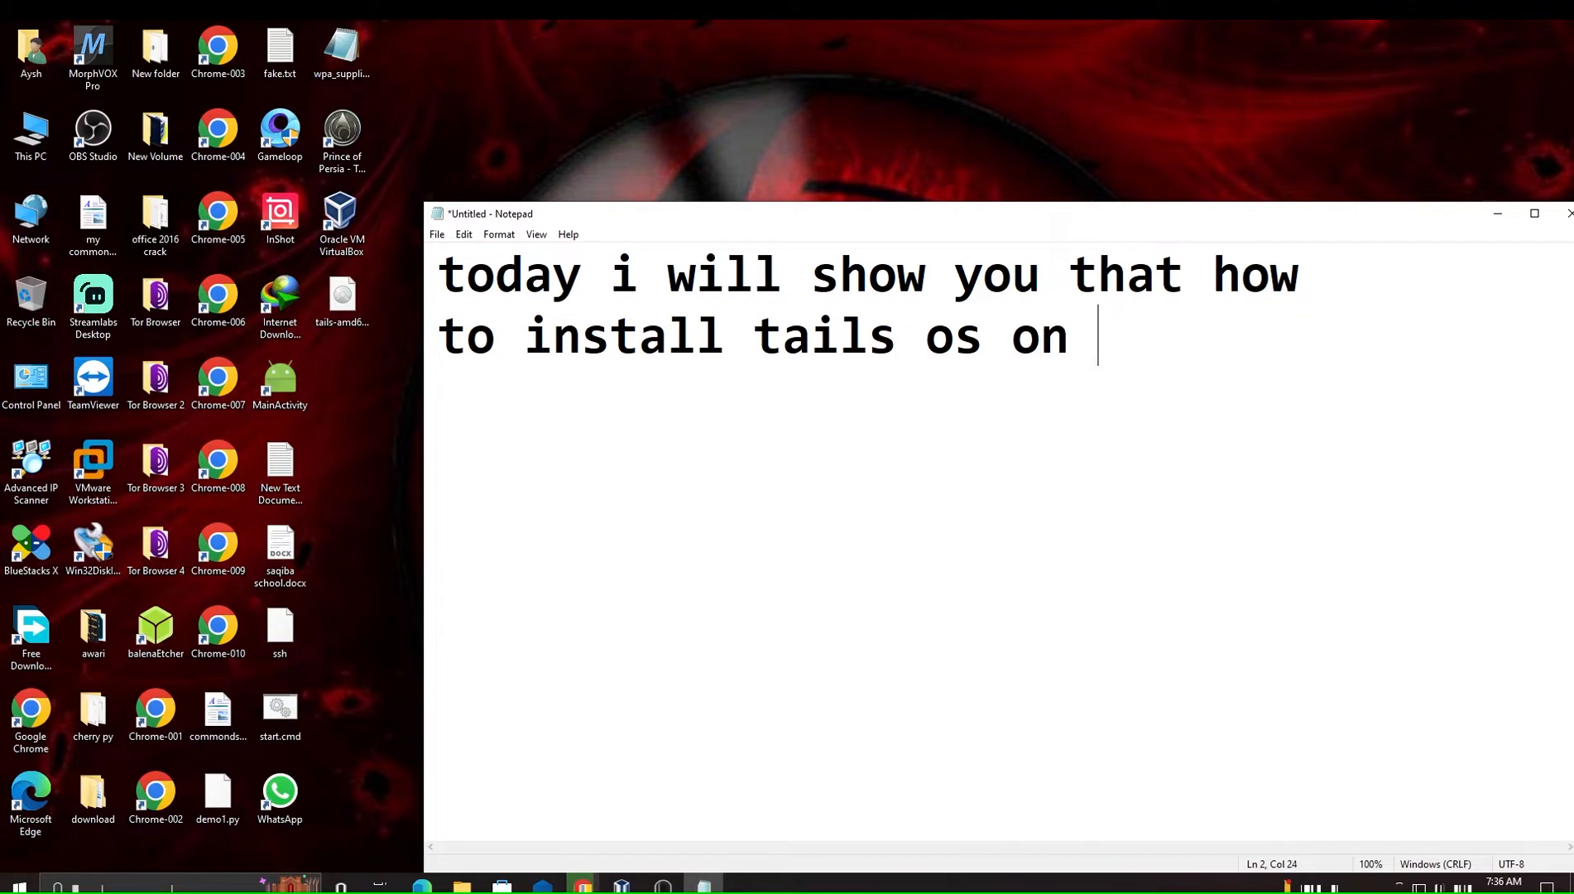
type("vitual ")
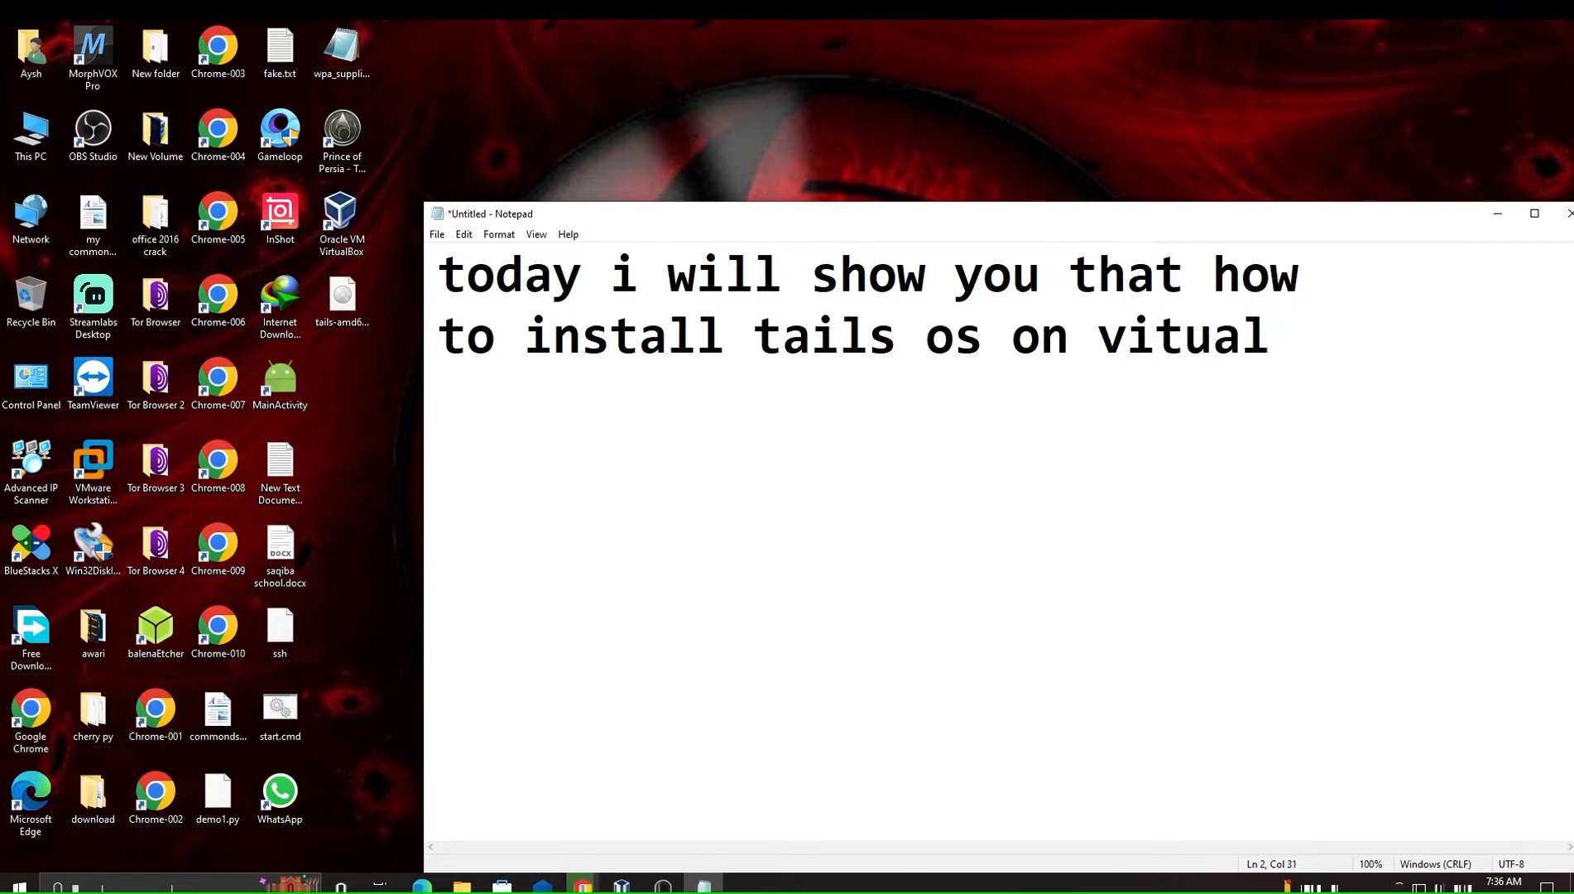
type("box")
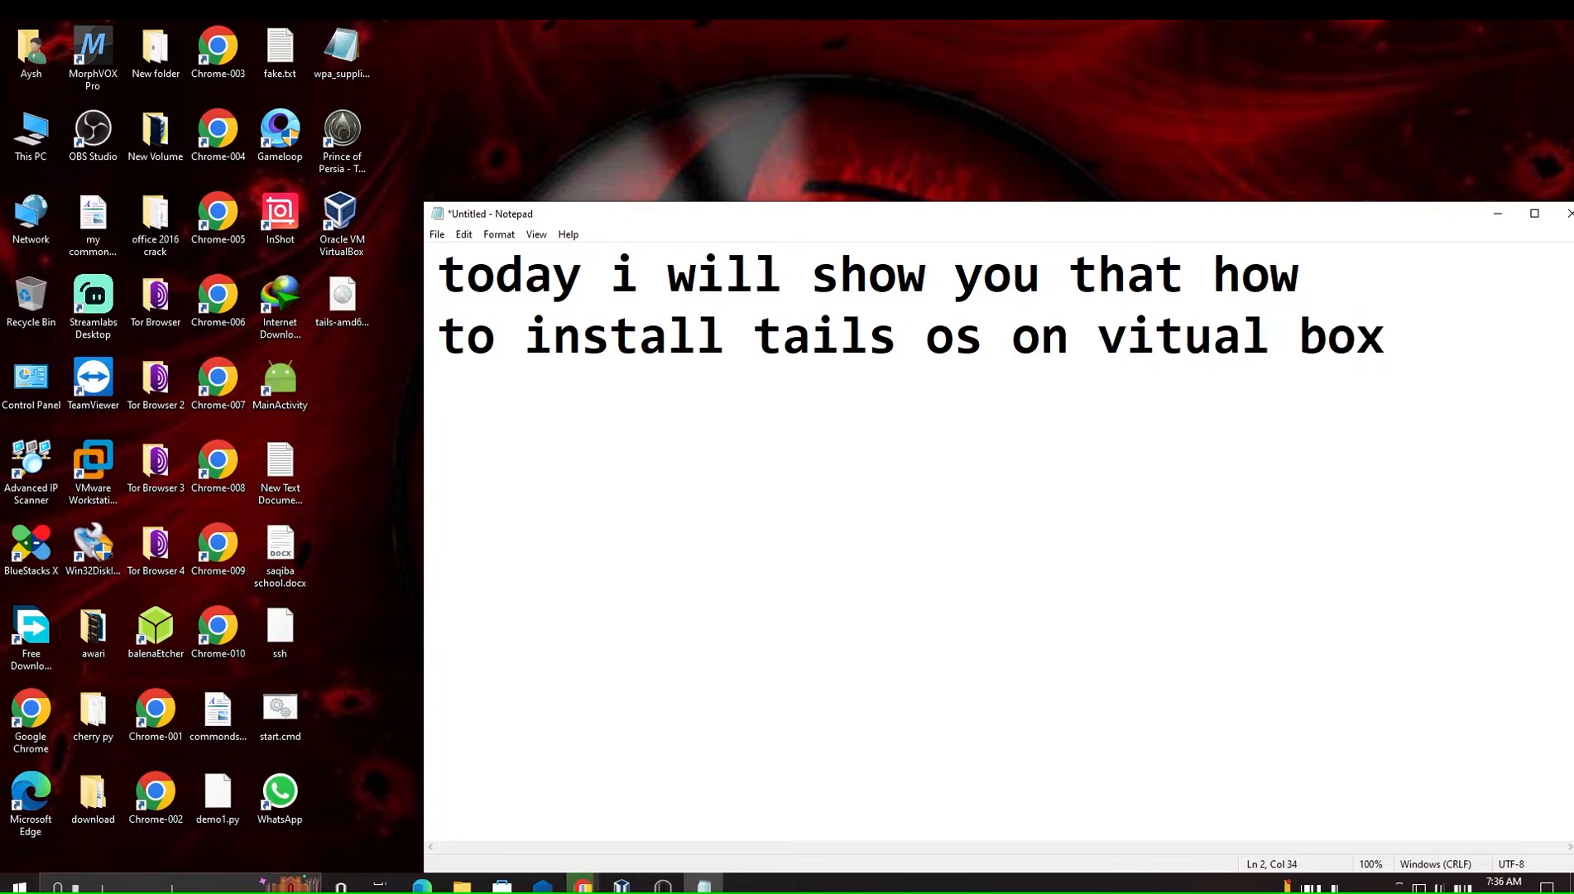
Add a third line reading "lets go." to the note and minimize the Notepad window.
key("Return")
type("lets ")
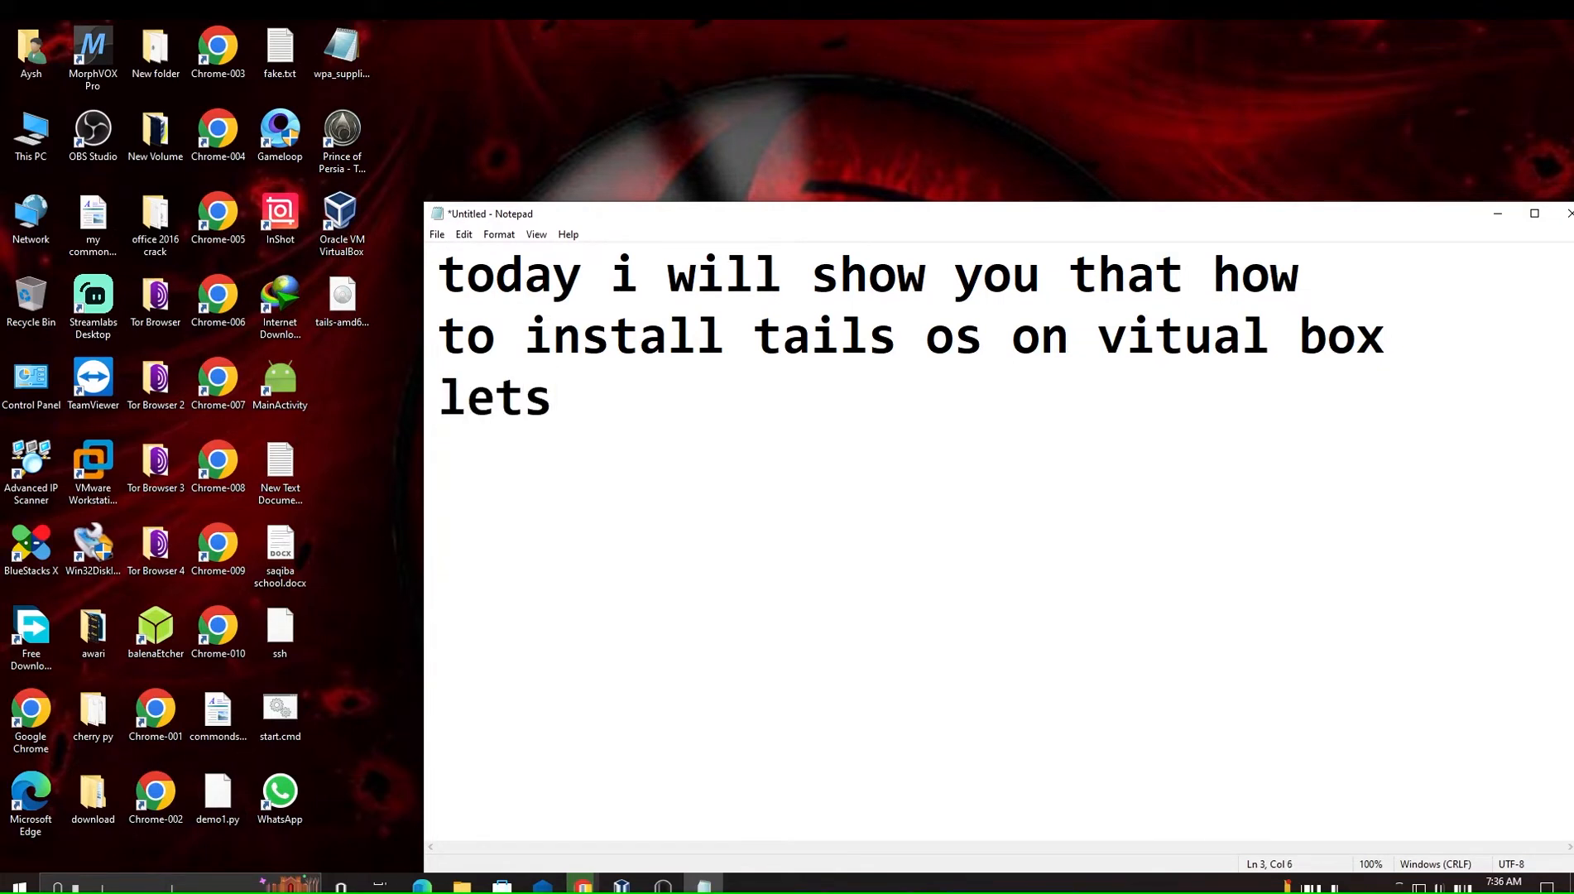
type("go.")
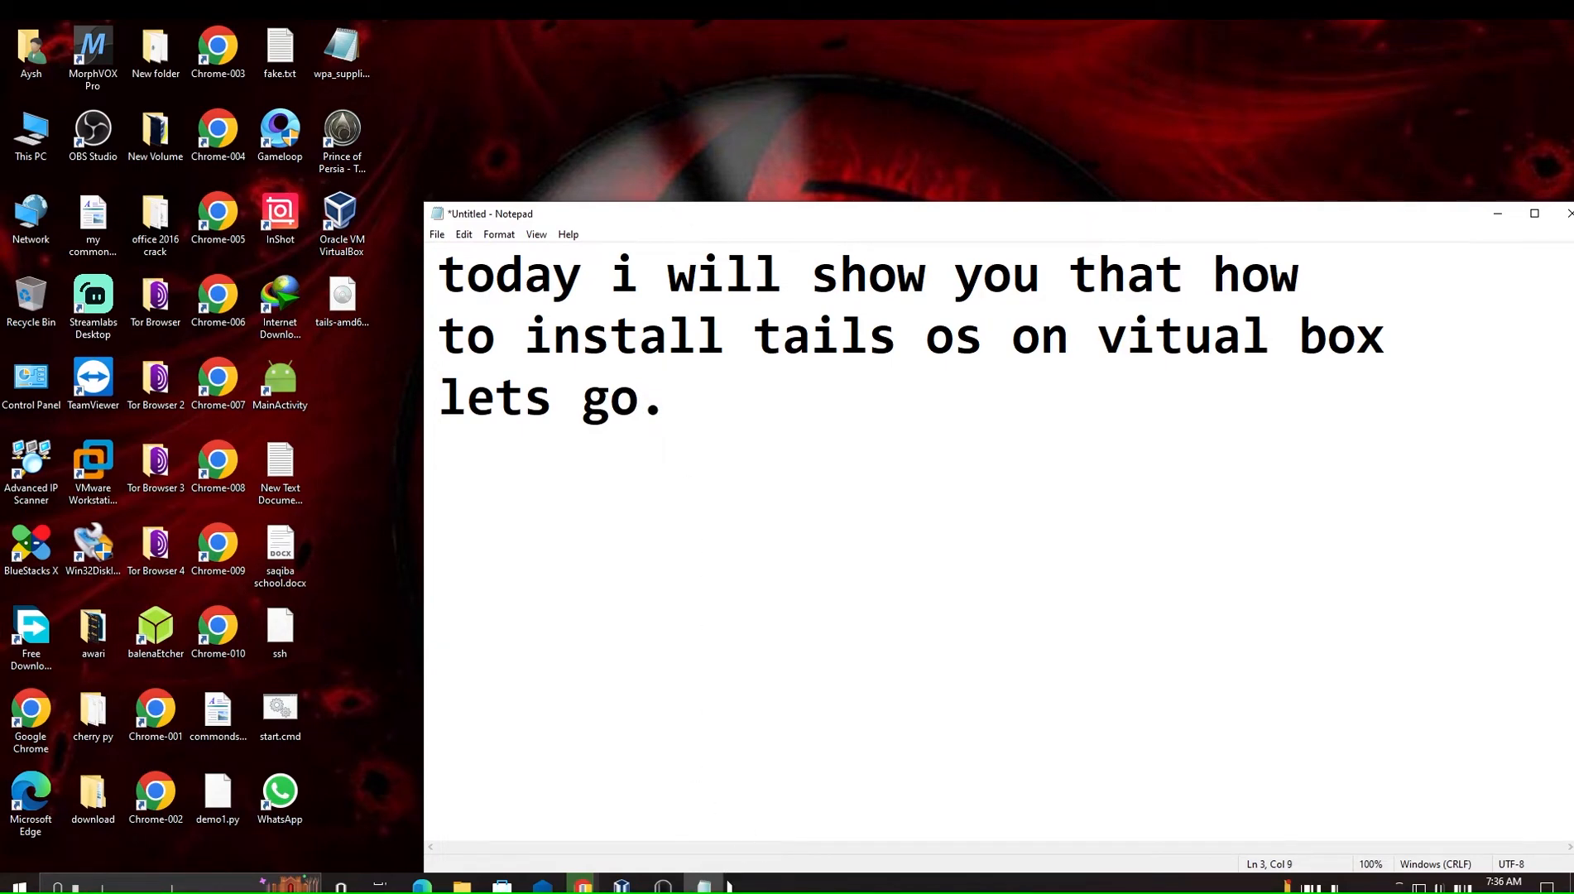
left_click(706, 886)
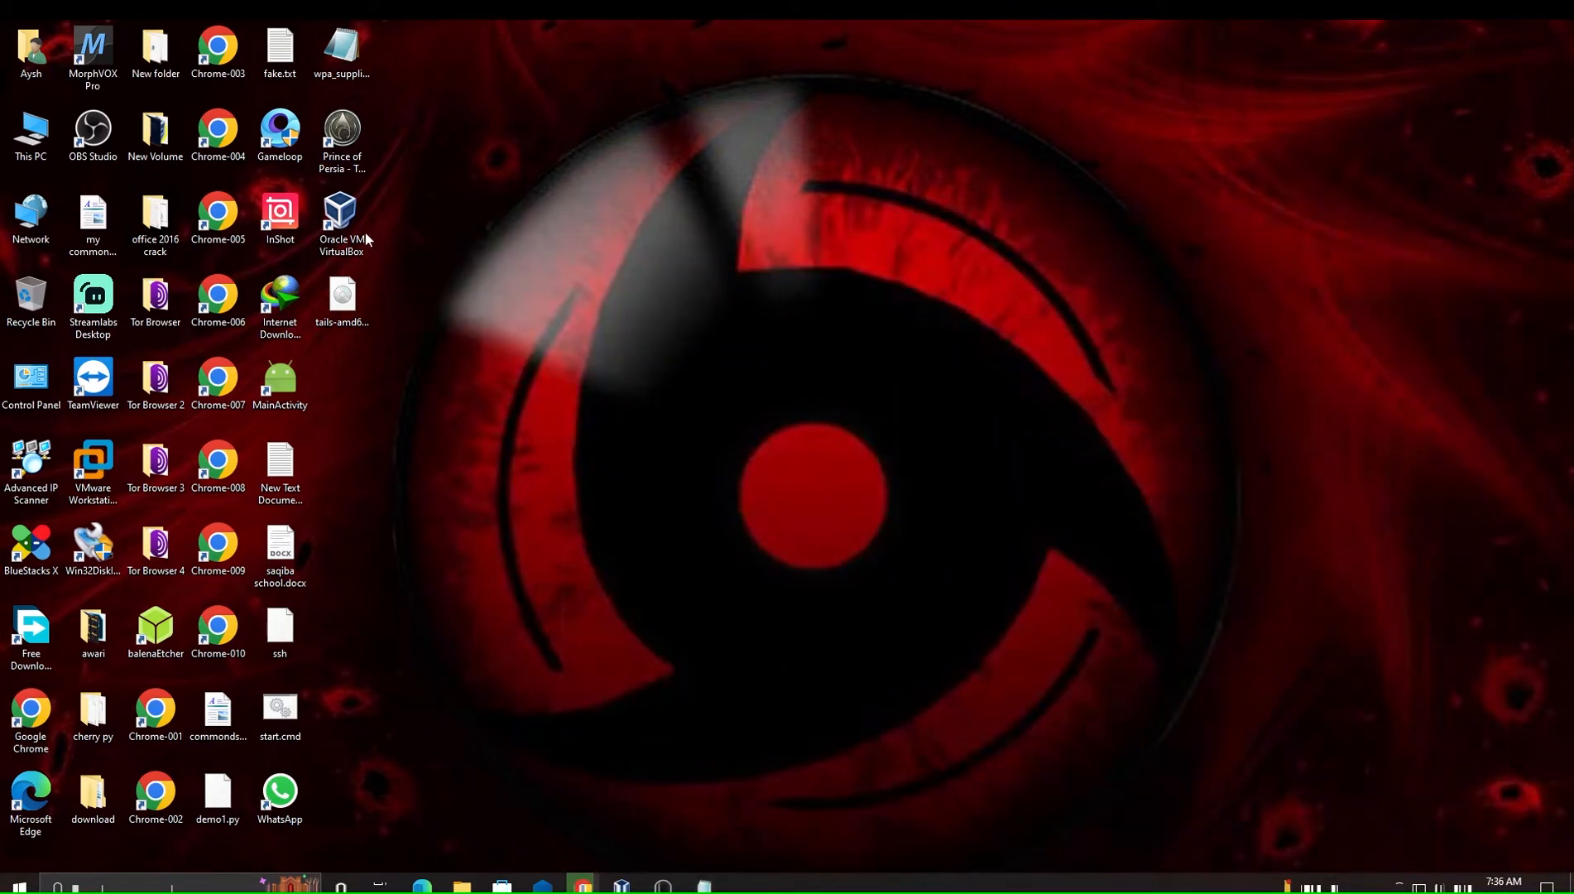
Open Oracle VM VirtualBox and begin a new virtual machine named "tails os" with the type Linux.
left_click(364, 237)
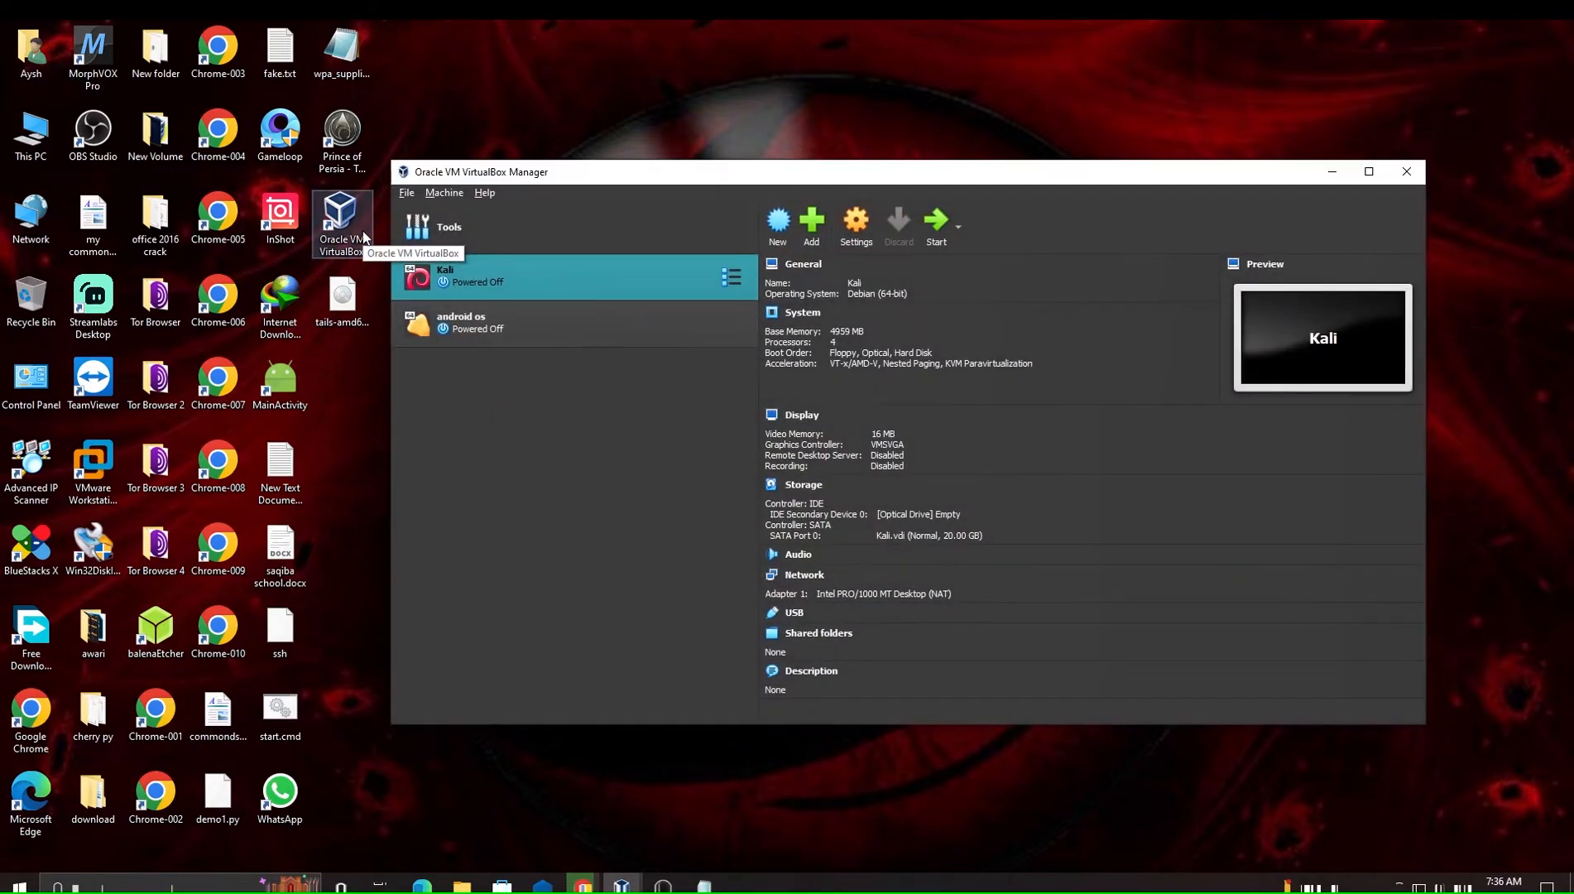
left_click(776, 237)
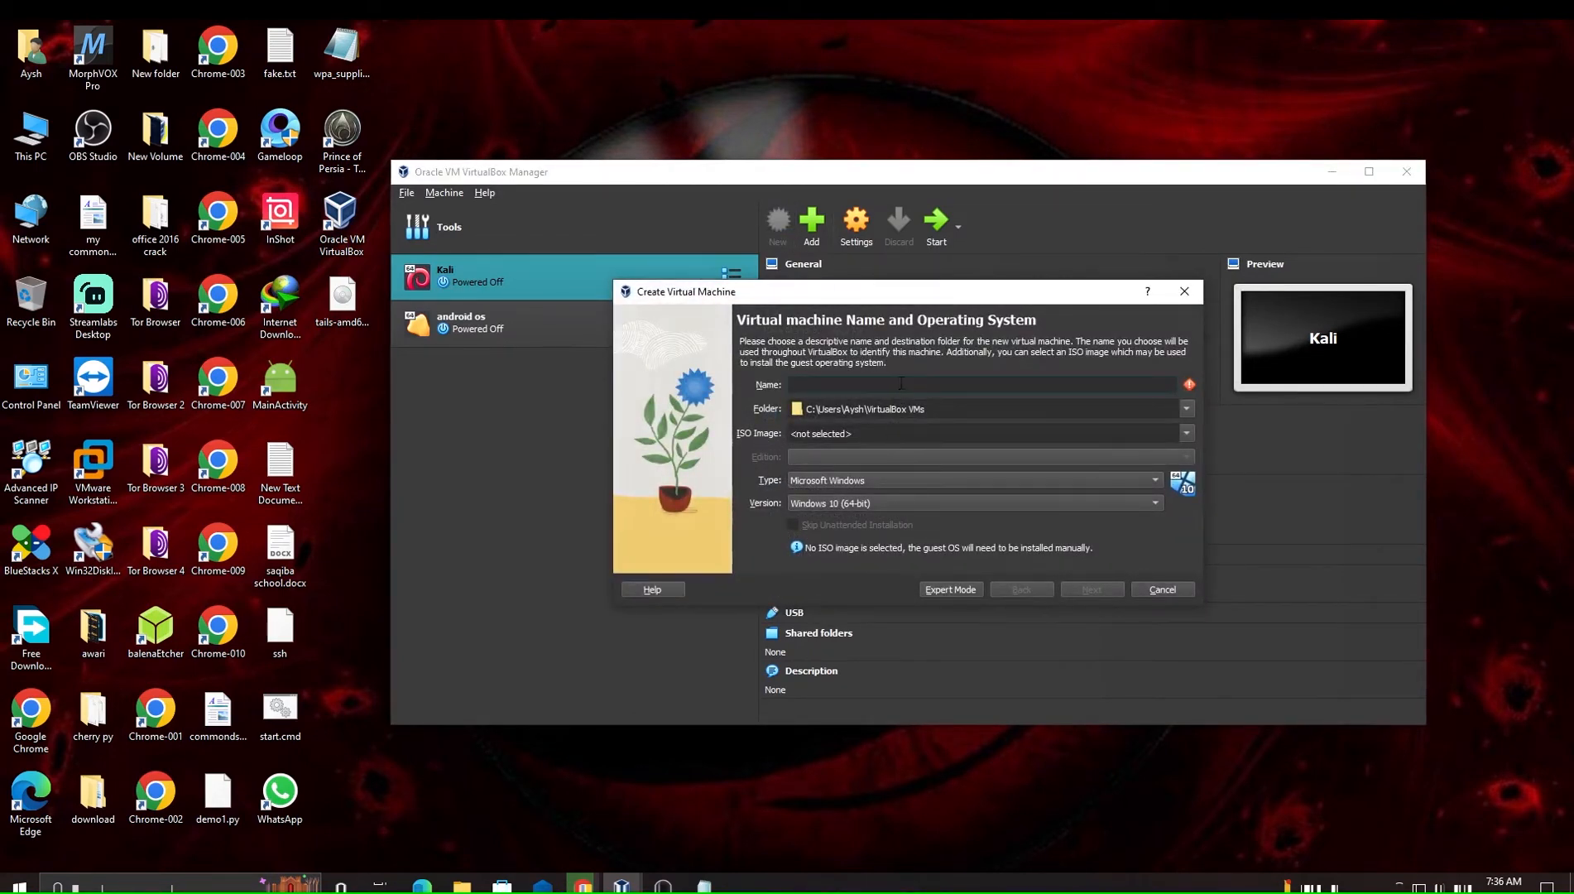
type("tails os")
left_click(875, 483)
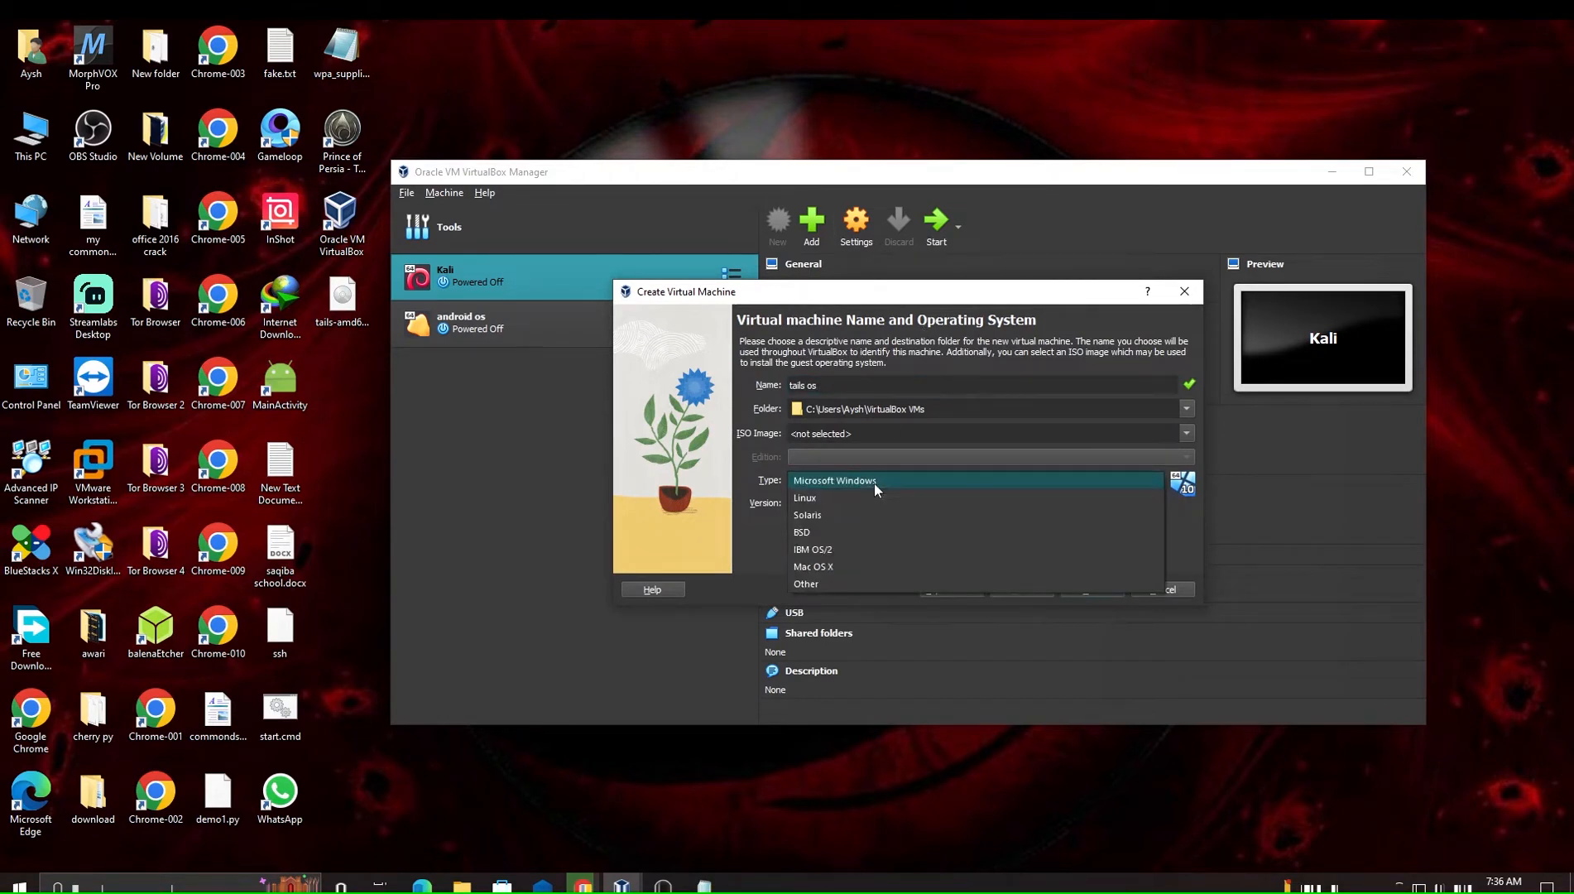
left_click(873, 499)
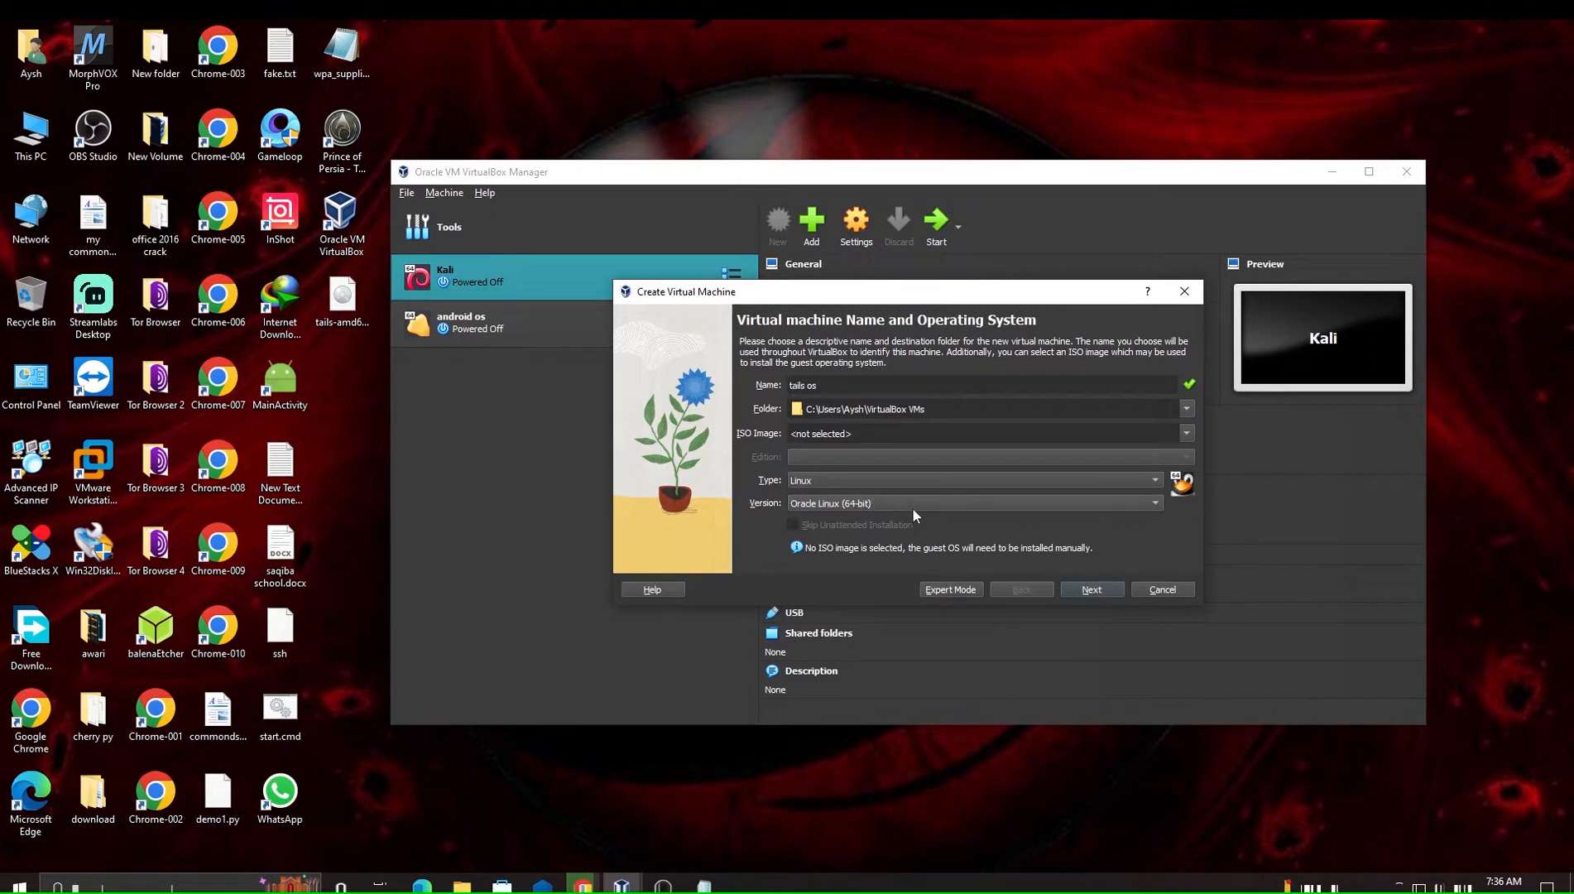
left_click(1097, 587)
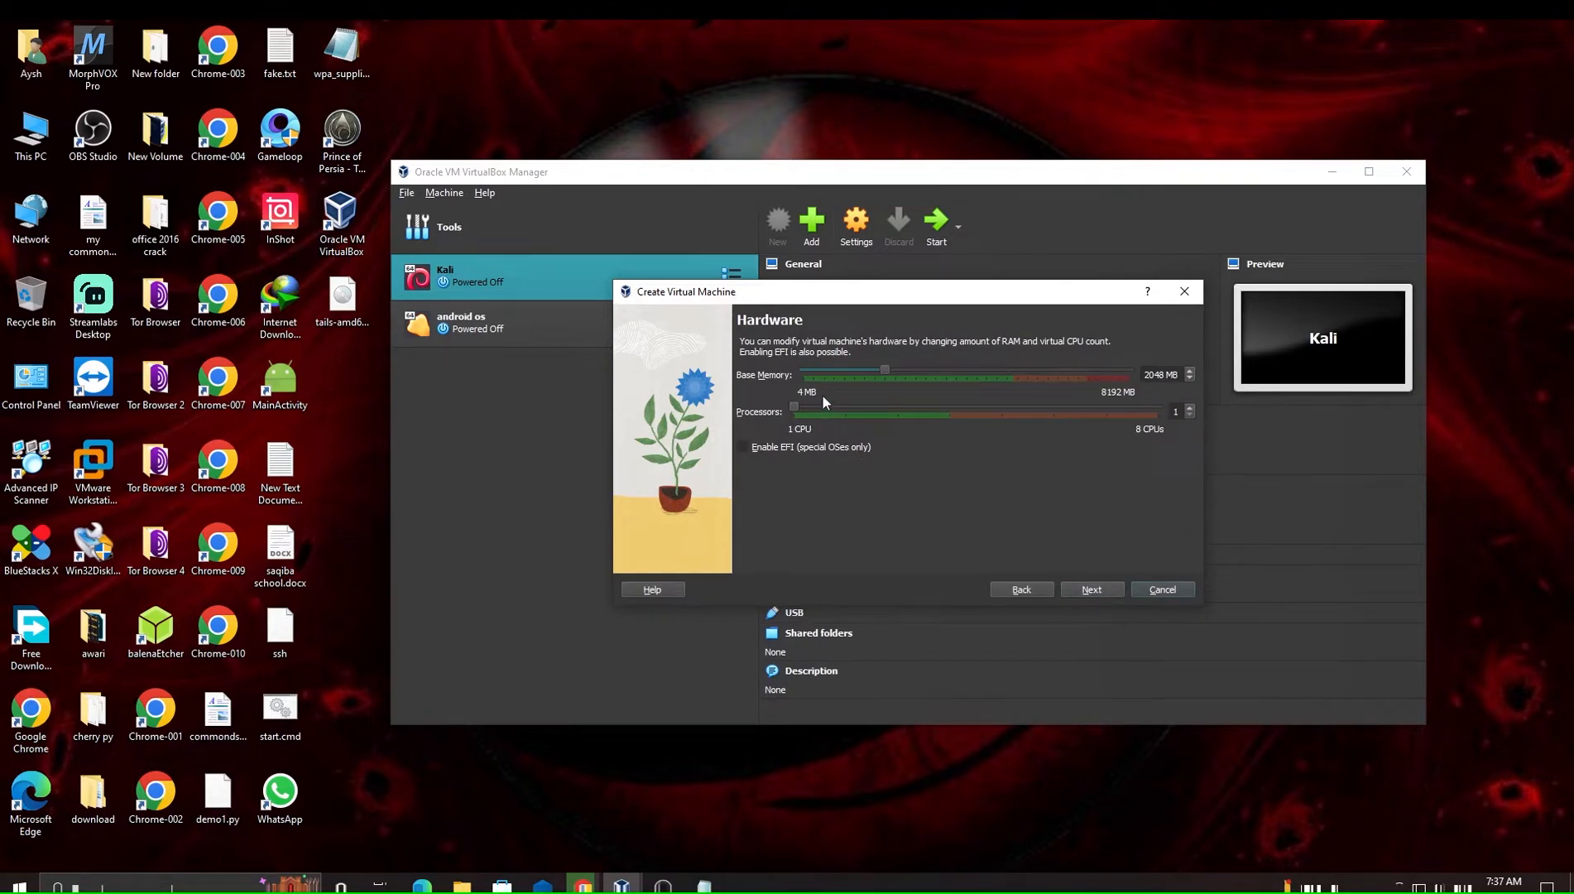
Give the new machine 4096 MB of base memory, keep the default 20 GB disk, and finish creating it.
left_click_drag(887, 371, 965, 375)
left_click(1088, 597)
left_click(1088, 597)
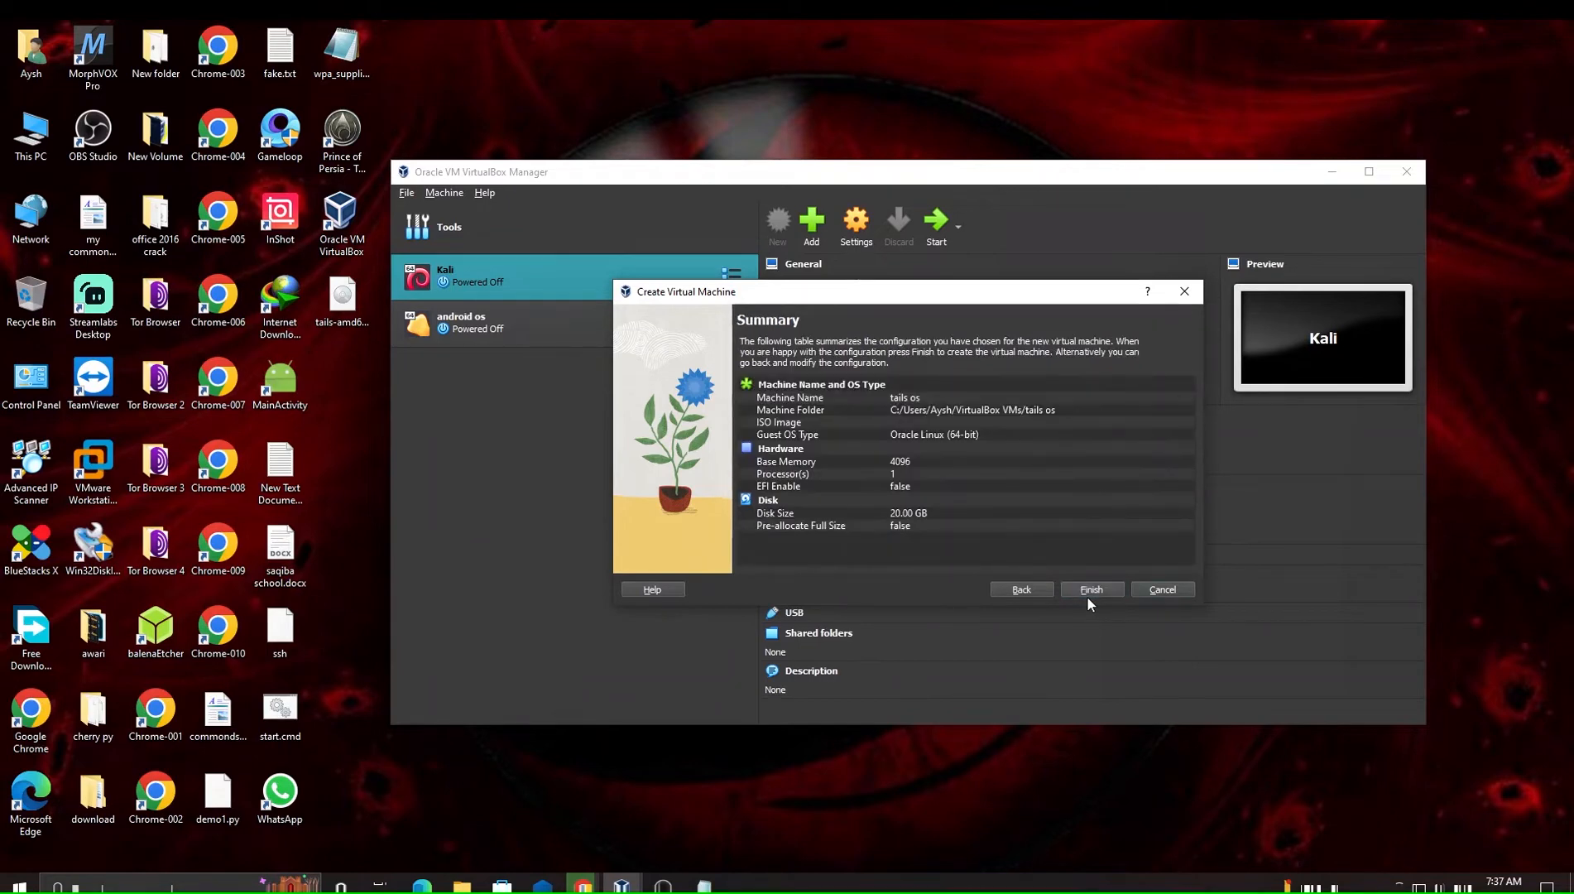
left_click(1087, 596)
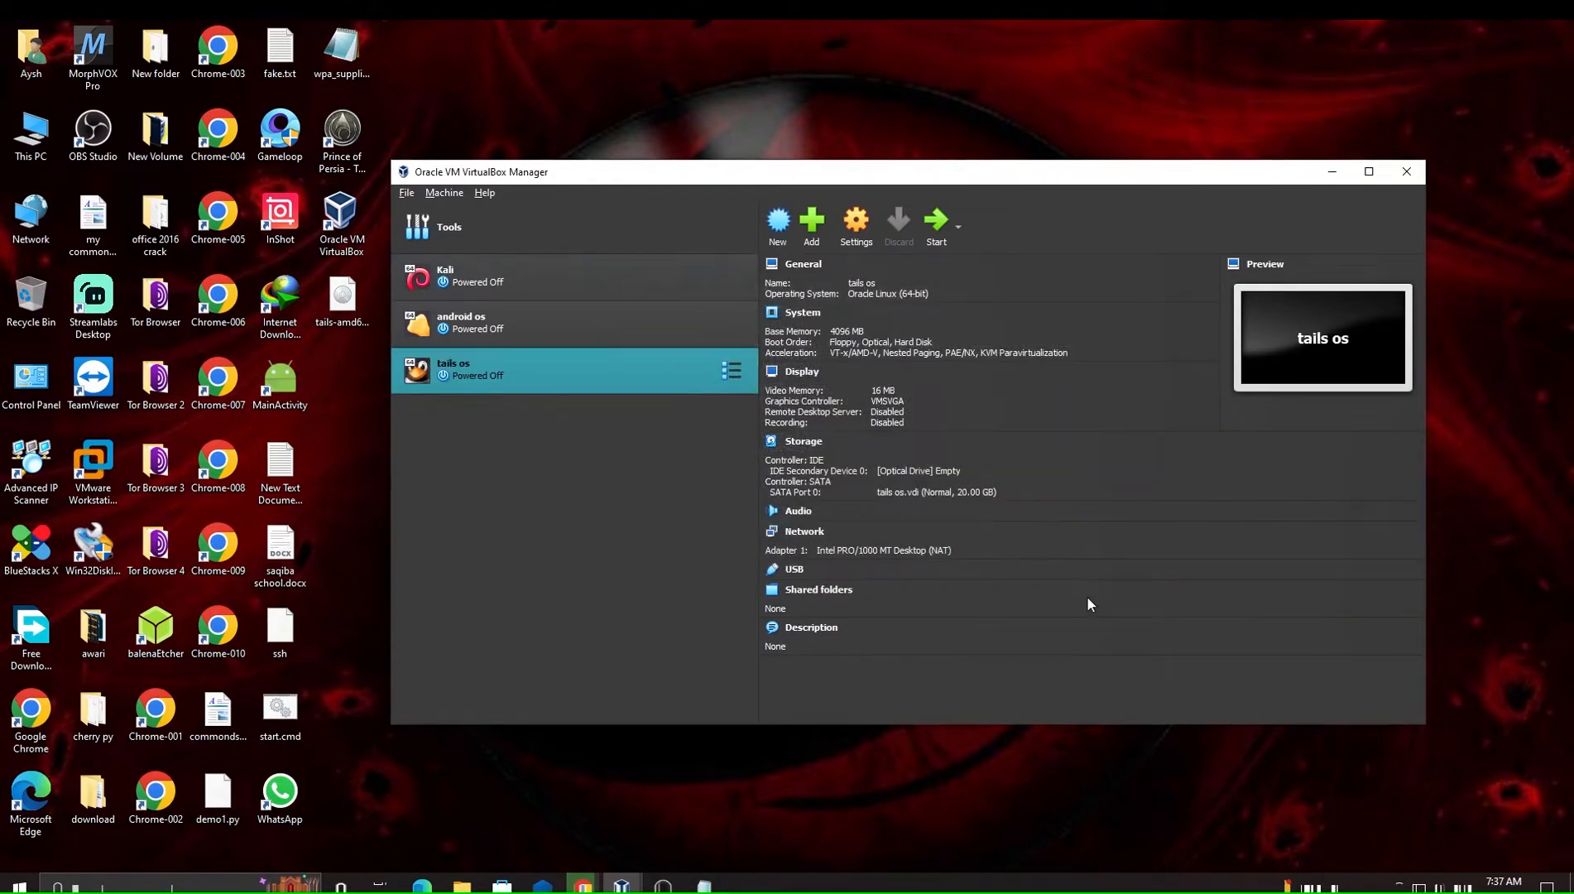
Attach tails-amd64-4.13.iso from the Desktop to the tails os machine's empty IDE optical drive and save the settings.
left_click(870, 226)
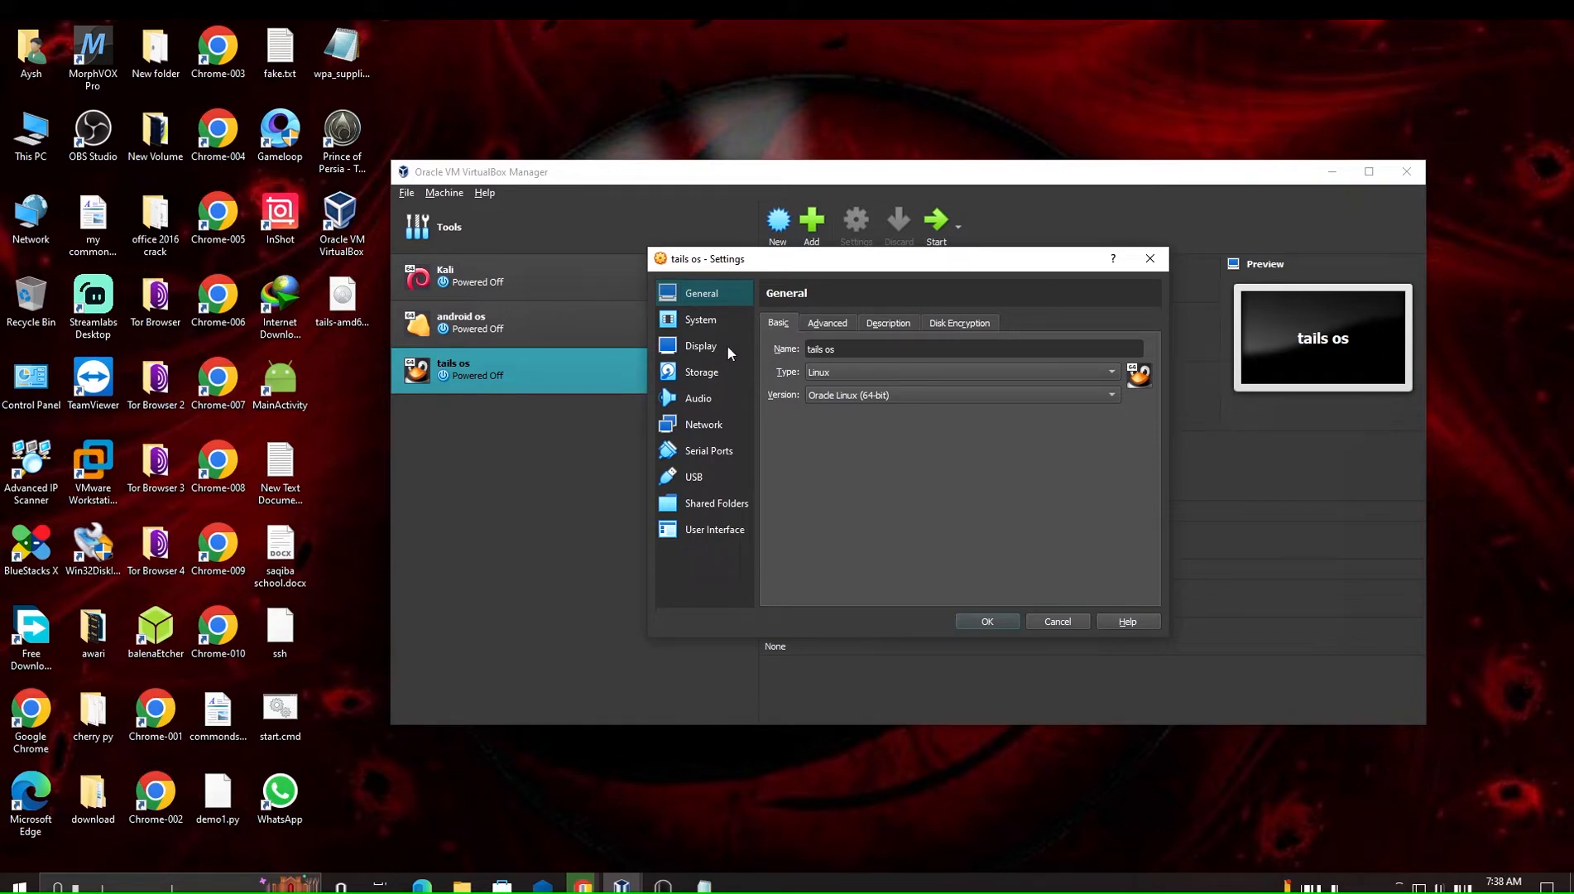
left_click(726, 374)
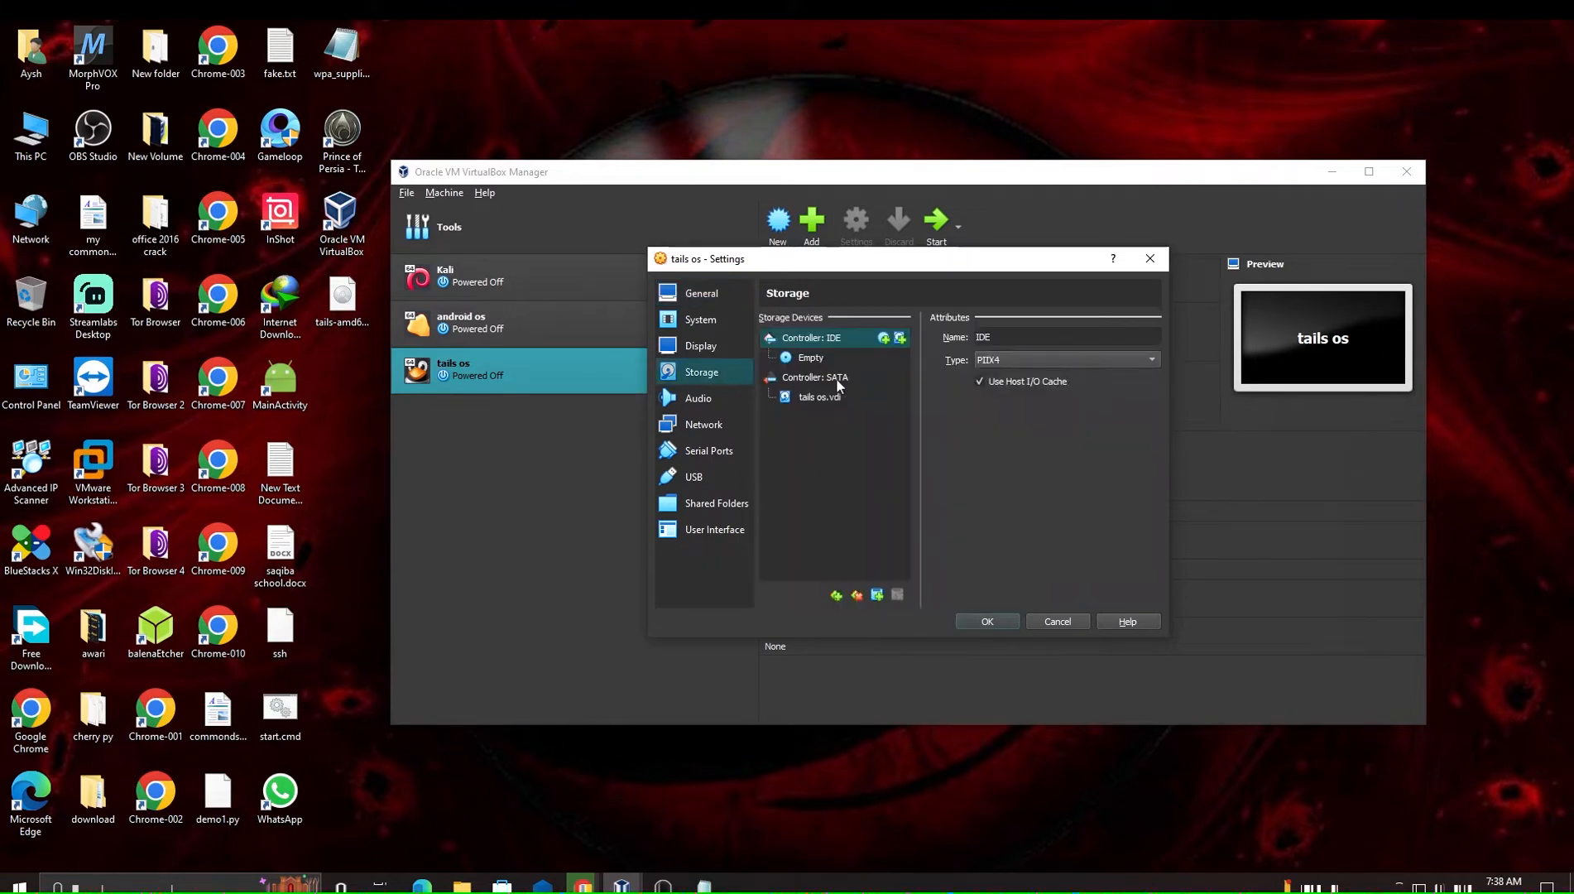
left_click(816, 357)
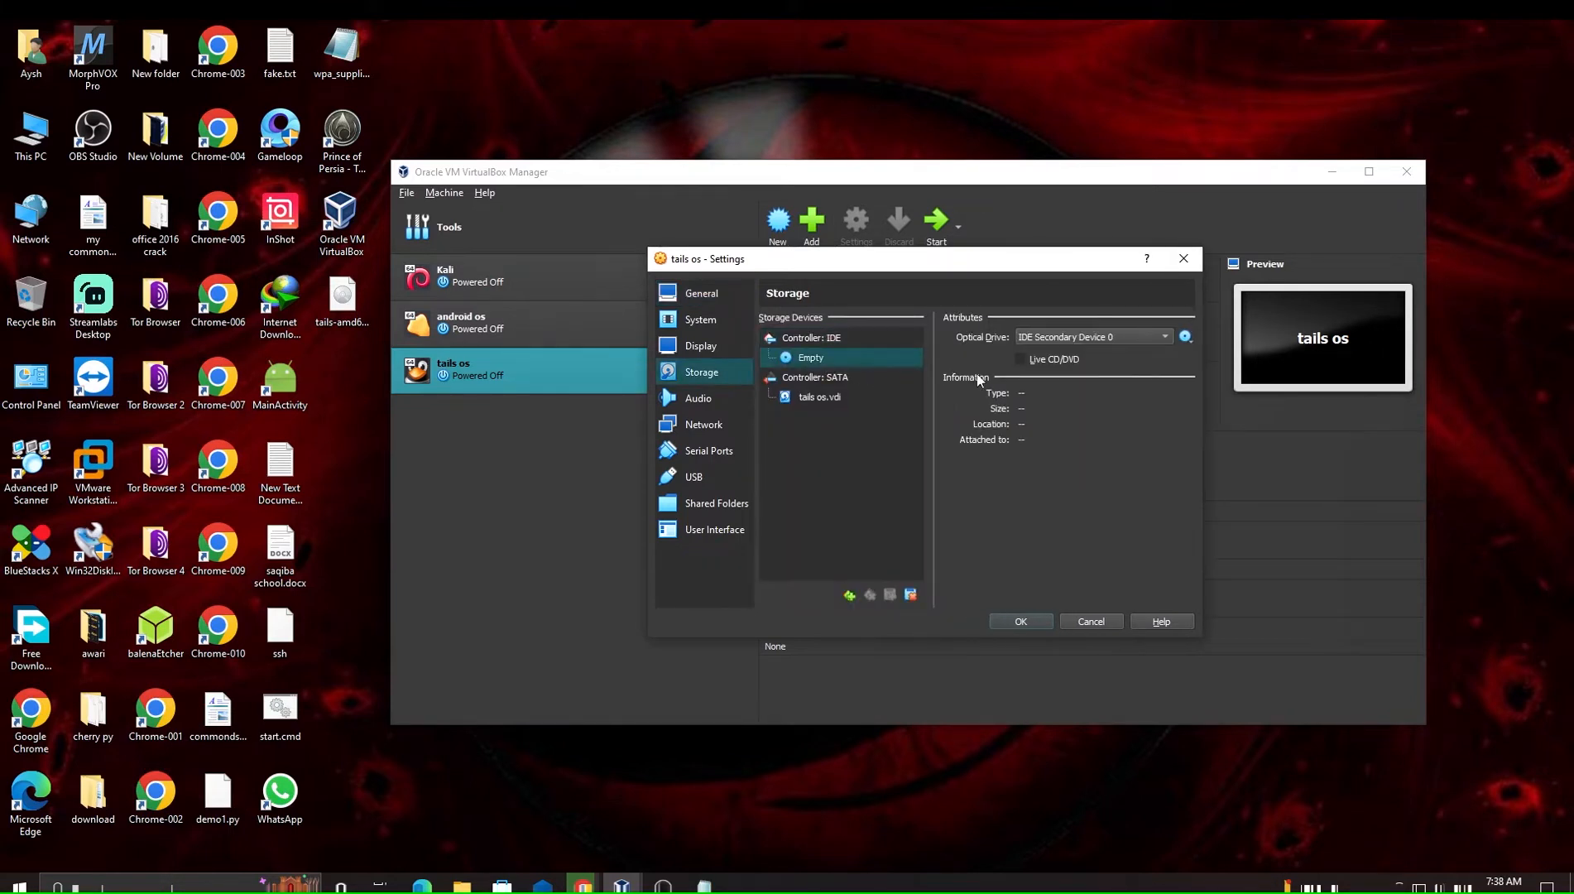
left_click(1166, 336)
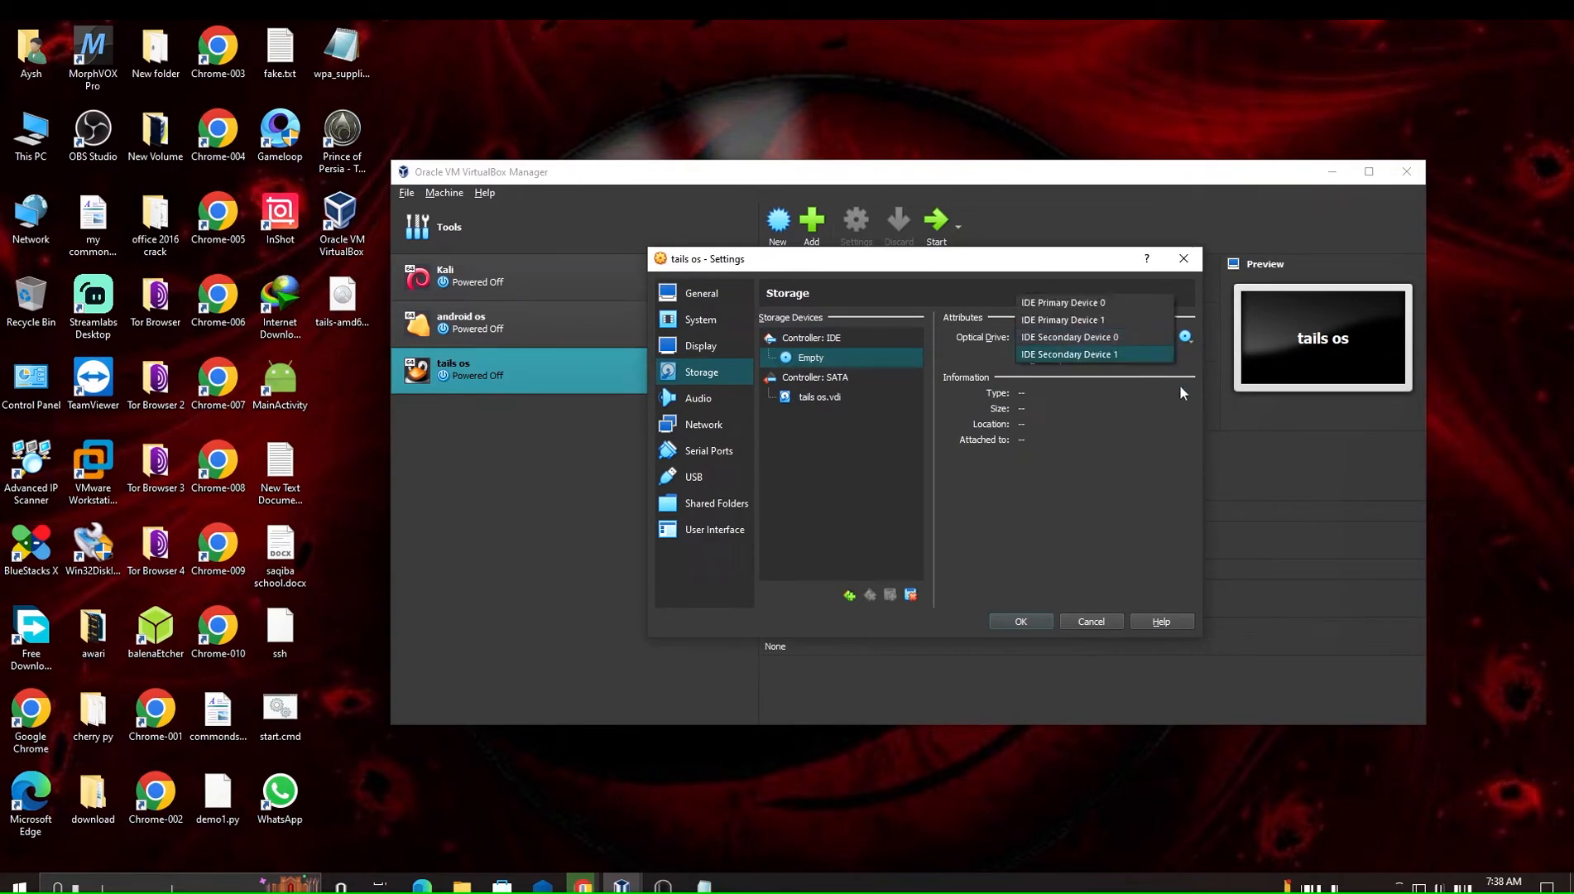
left_click(1186, 336)
left_click(1185, 337)
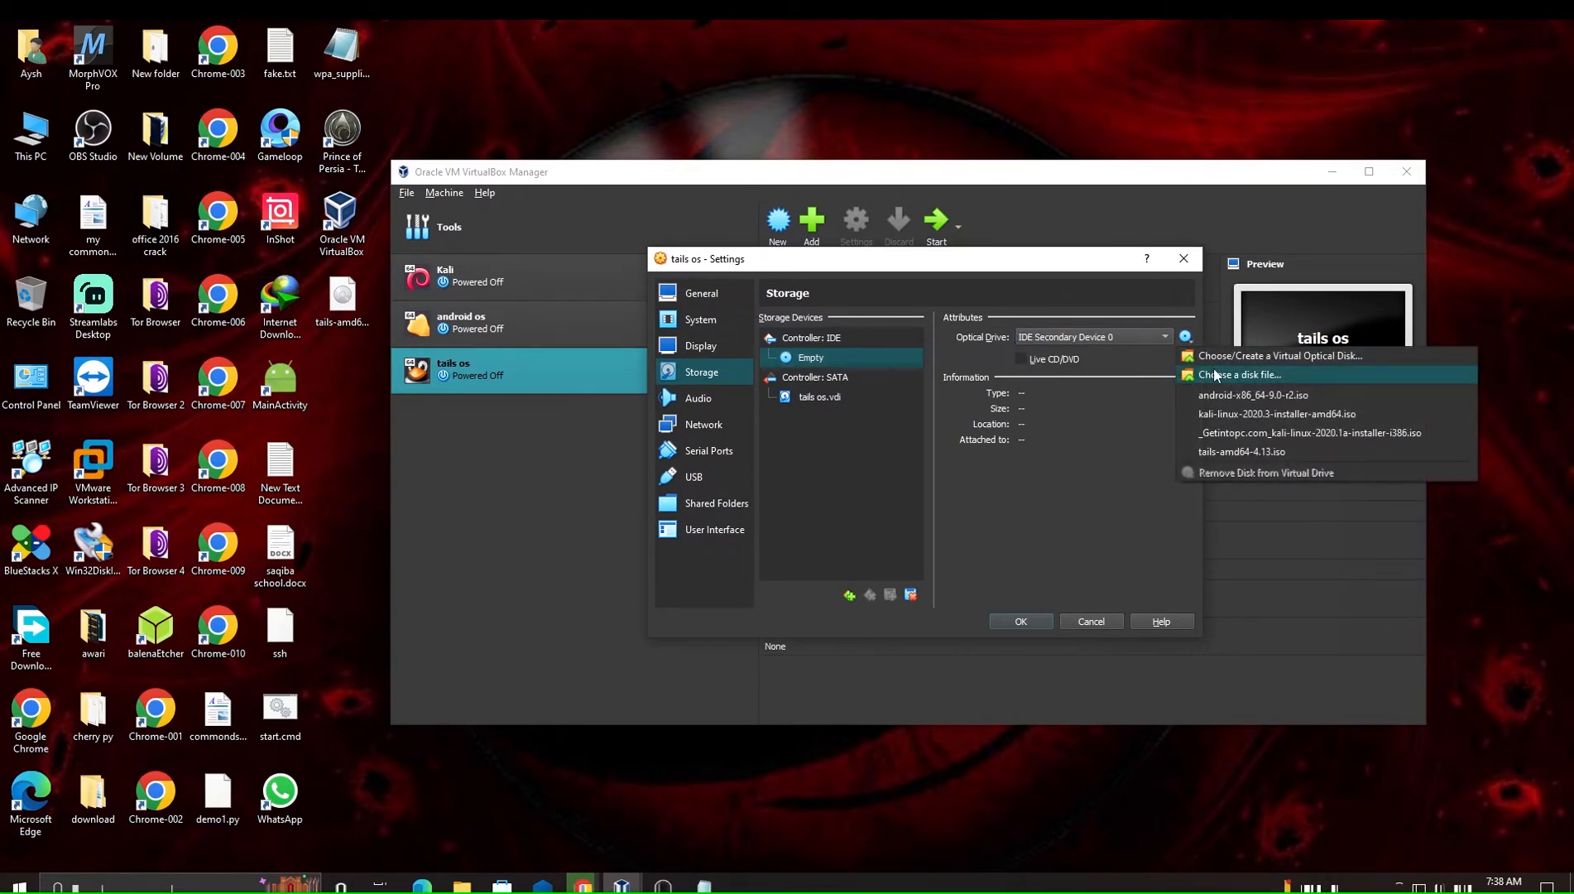
left_click(1239, 375)
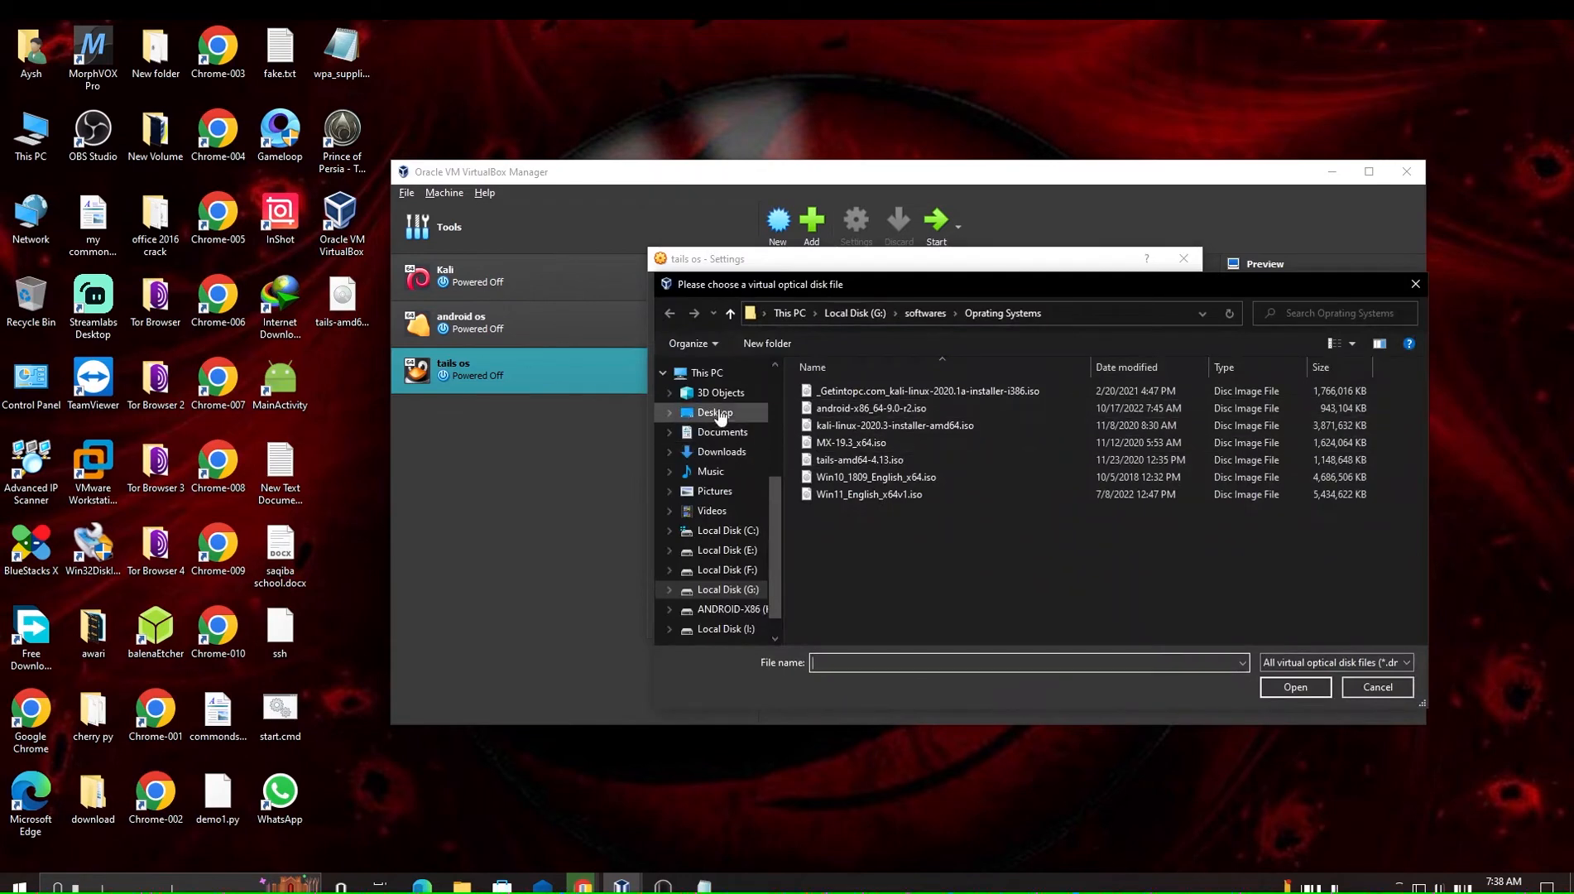
left_click(717, 412)
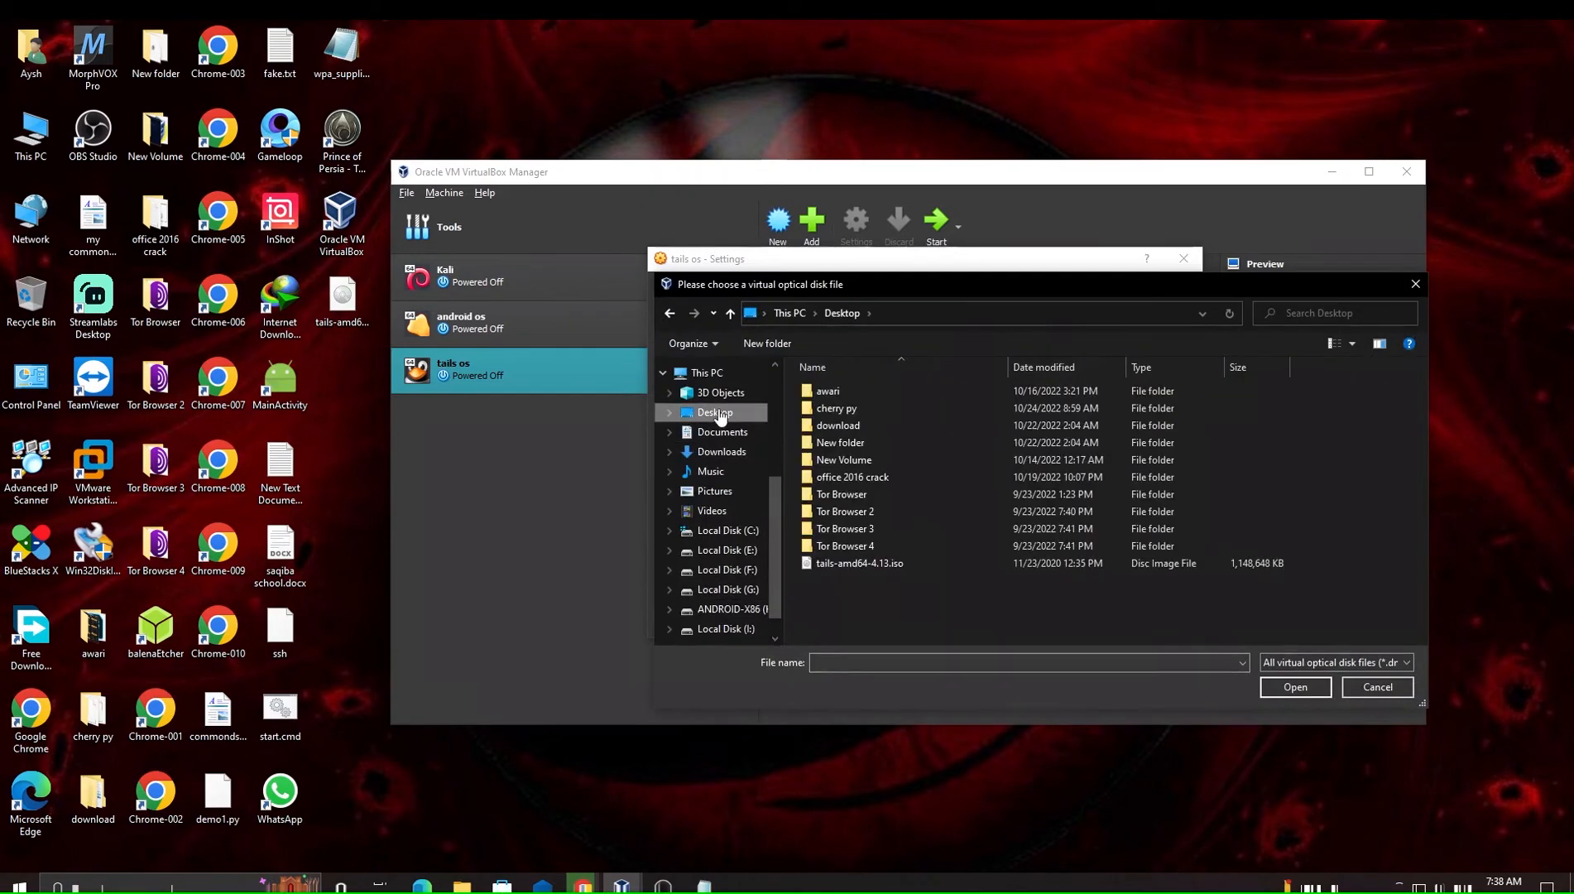
double_click(875, 570)
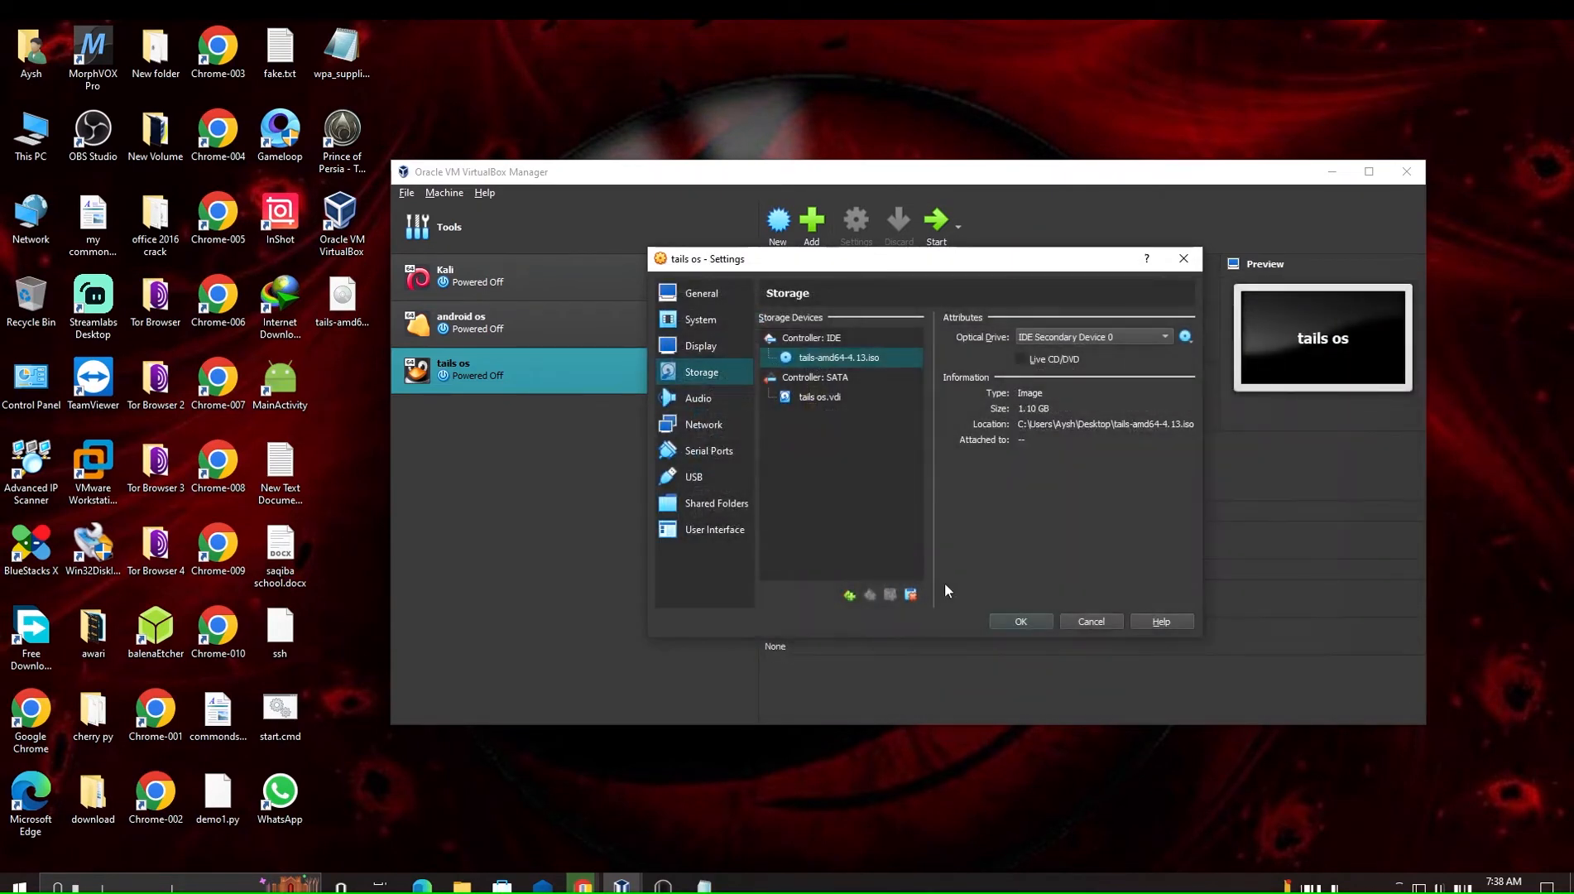
left_click(1038, 625)
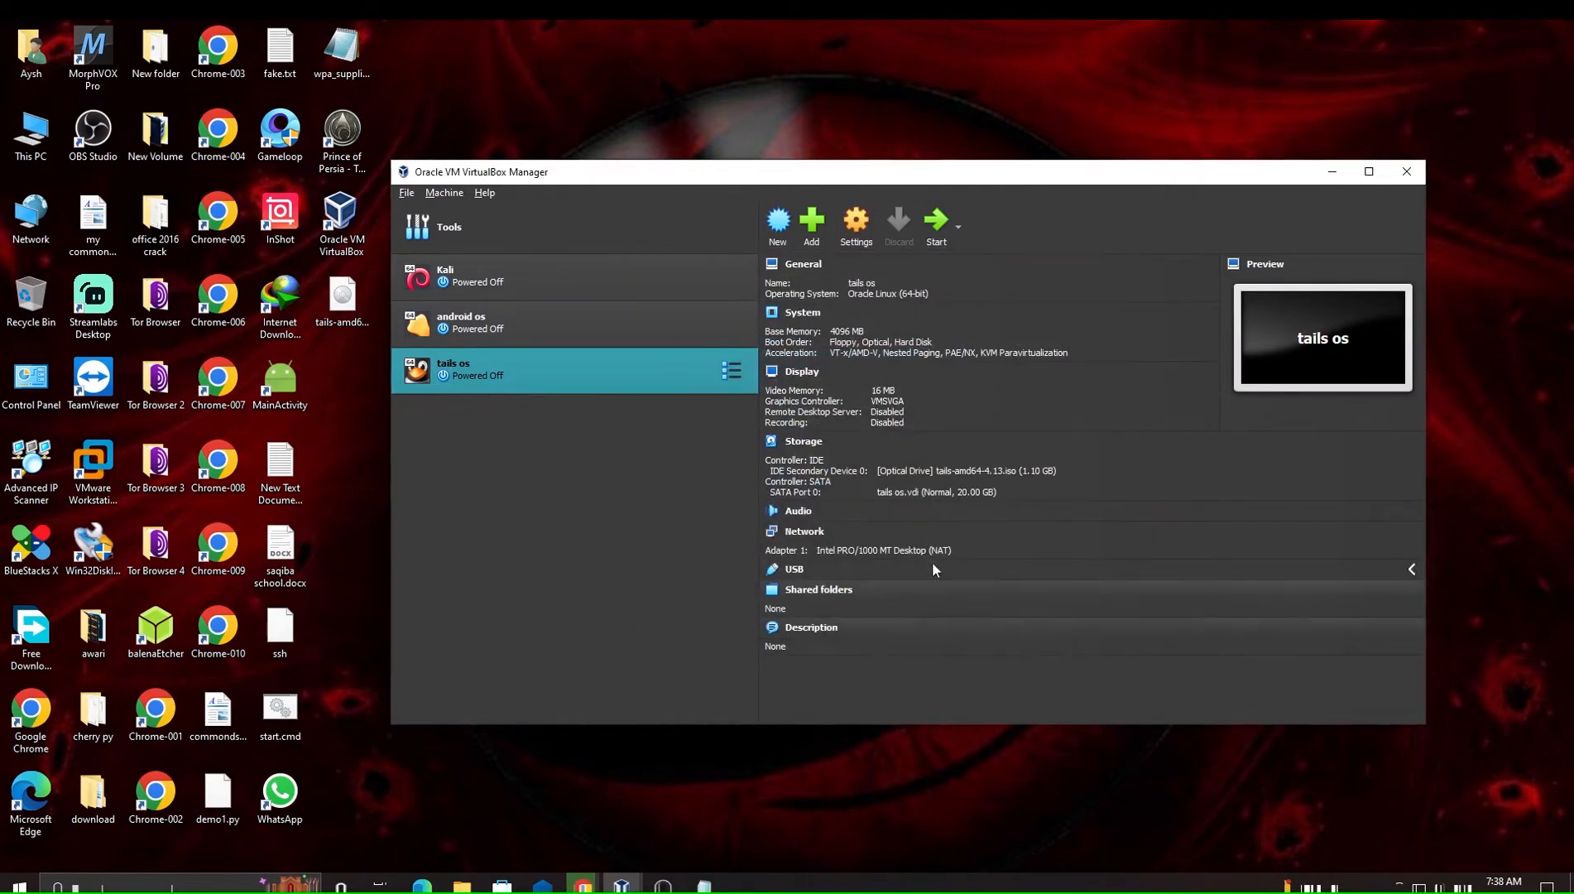
Start the tails os machine, boot the Tails entry, and maximize the machine's window.
left_click(937, 222)
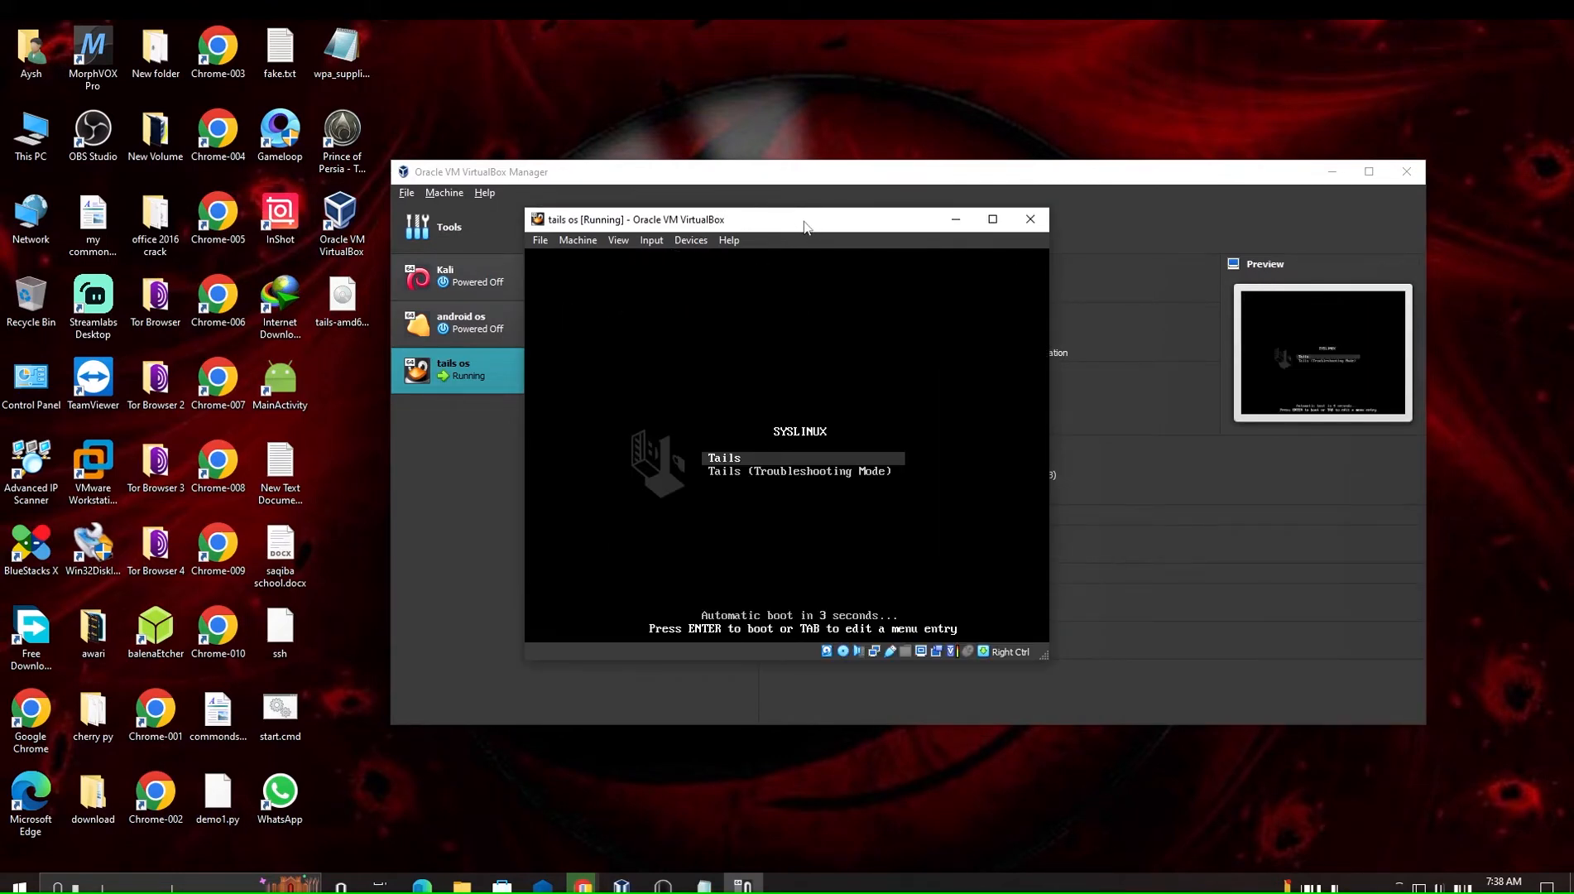
key("Return")
double_click(804, 221)
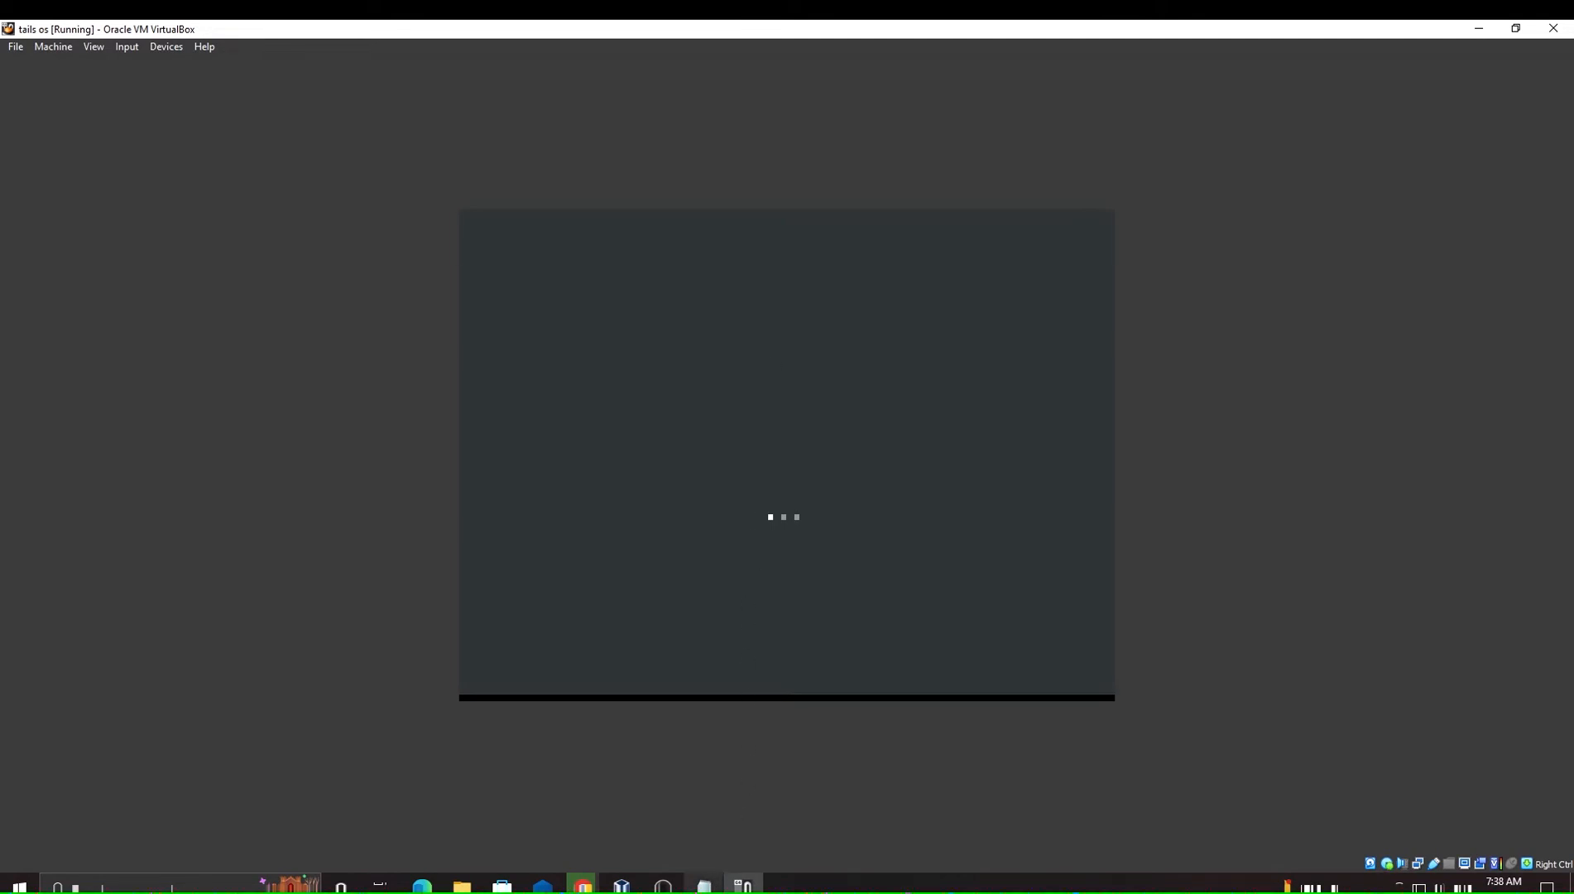
Switch to Notepad, move its window lower, and replace the note with "please wait will start tails os".
left_click(706, 884)
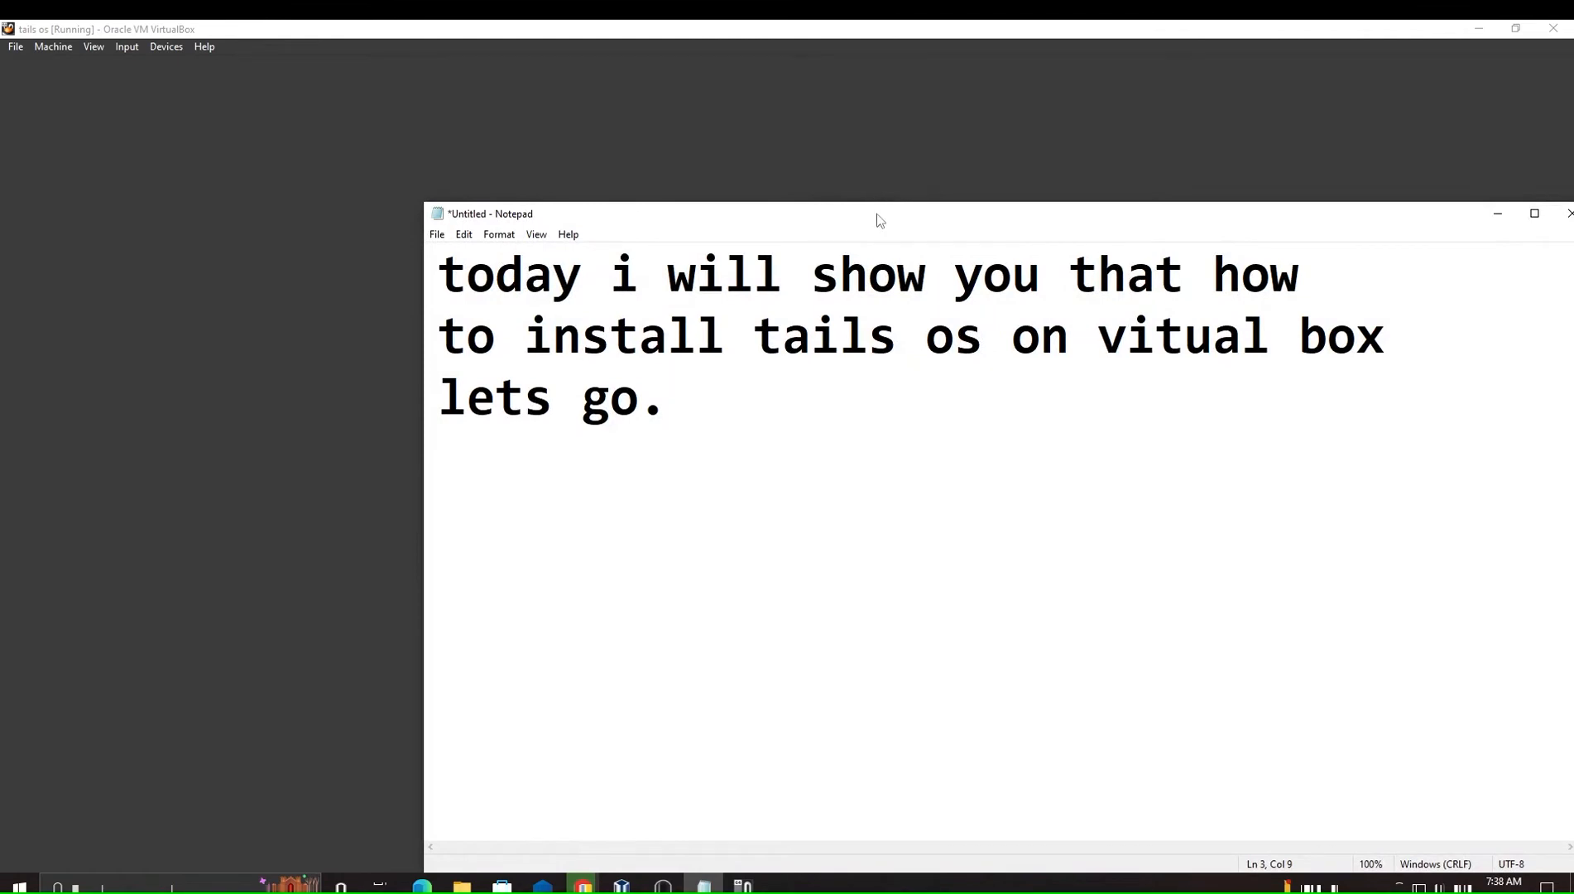
left_click_drag(878, 217, 987, 560)
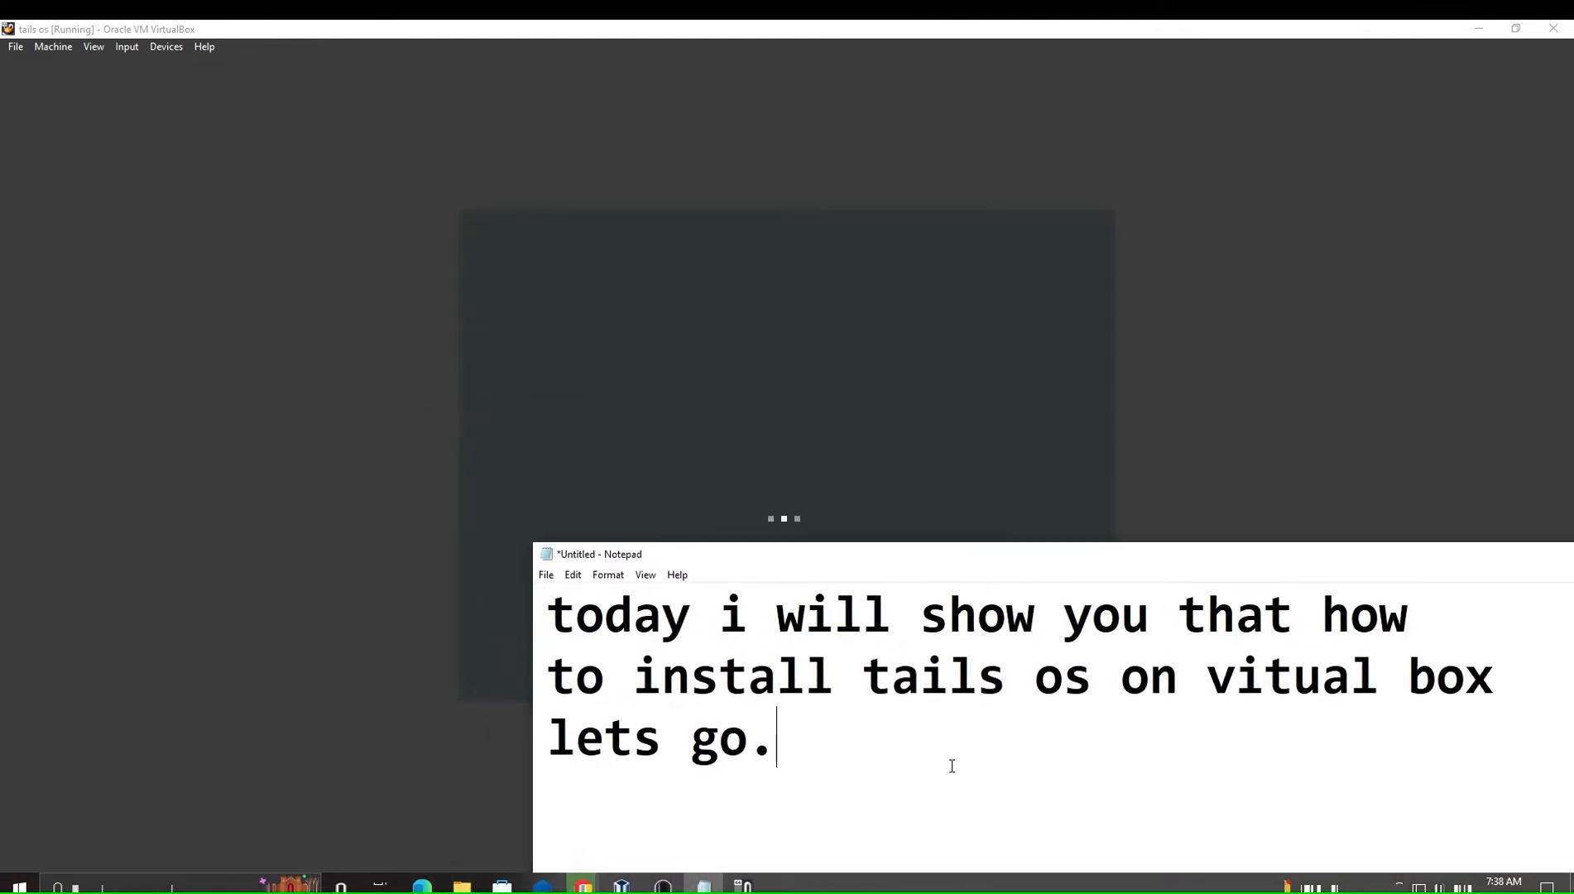
type("wa")
key("BackSpace")
key("ctrl+a")
type("p")
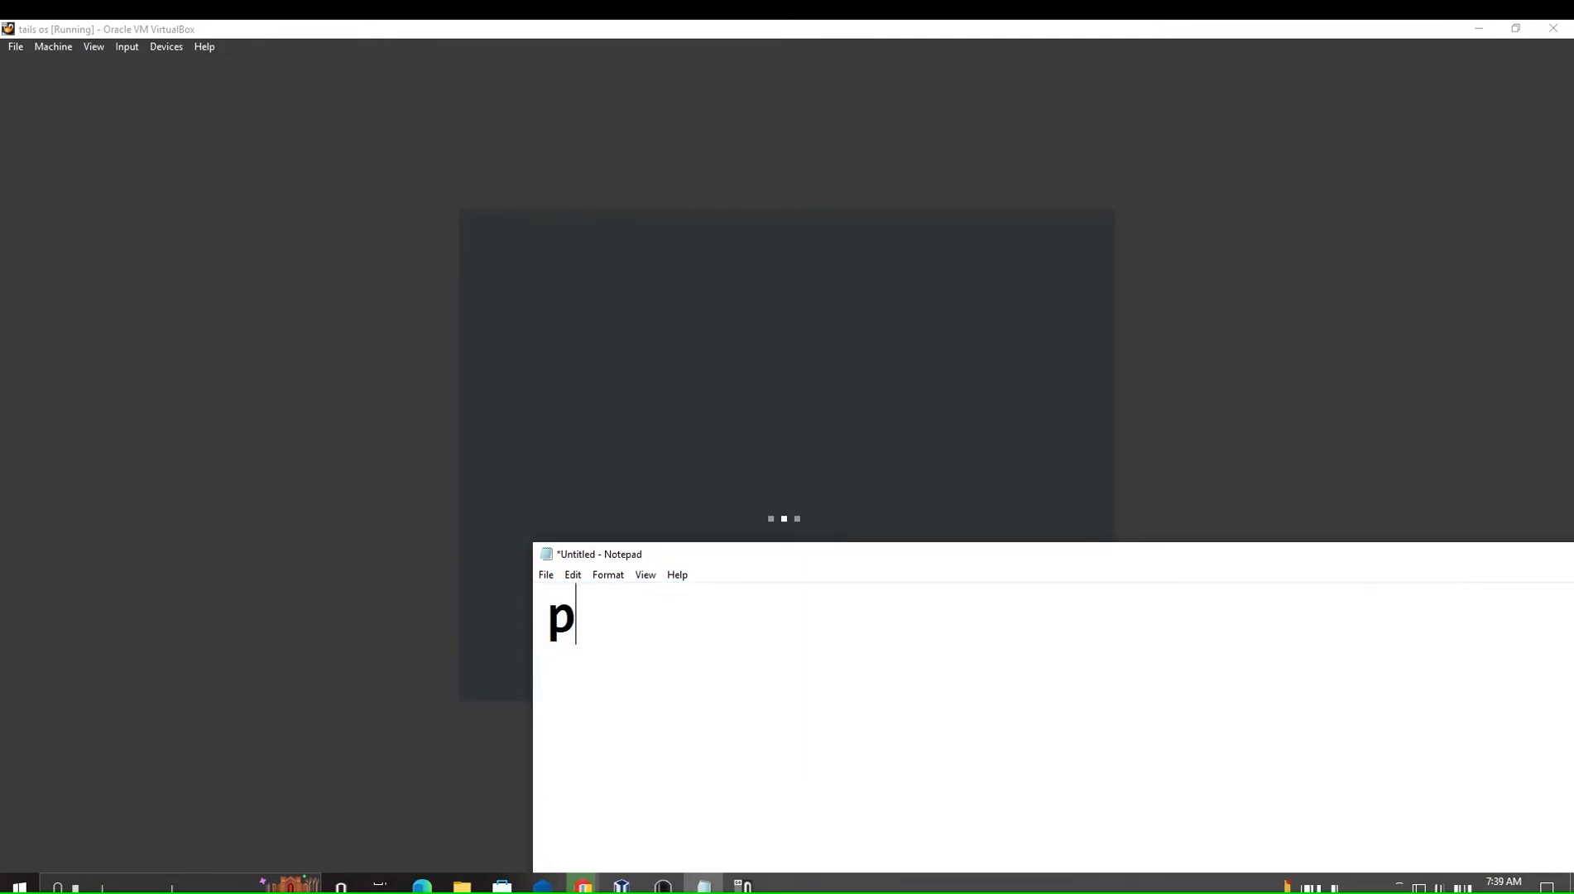
type("lease wait to")
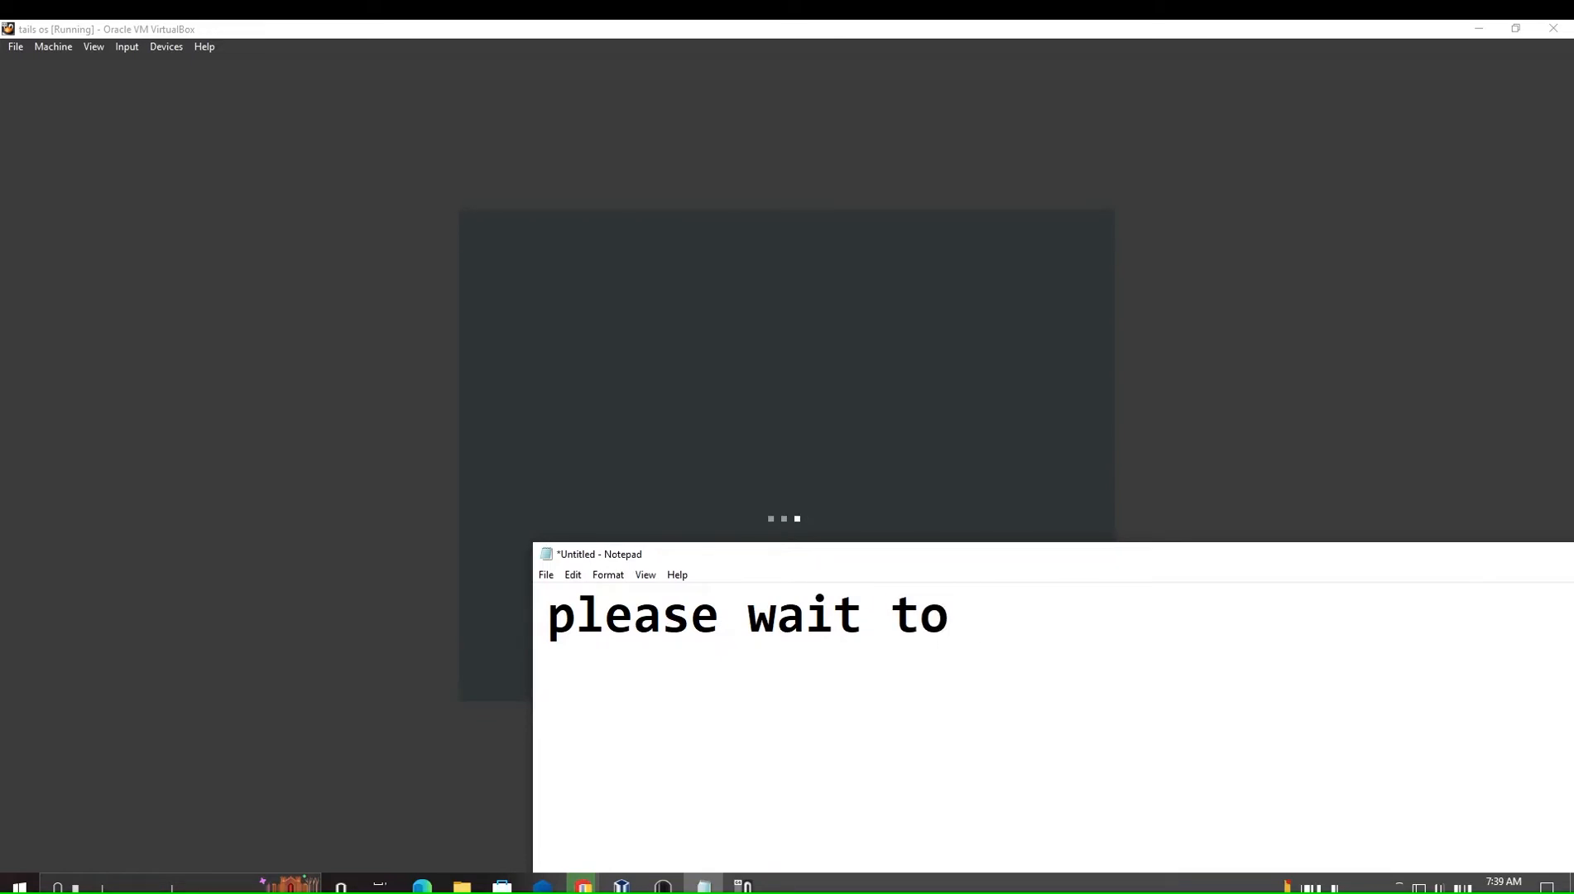
key("BackSpace")
key("BackSpace")
key("BackSpace")
type("will ")
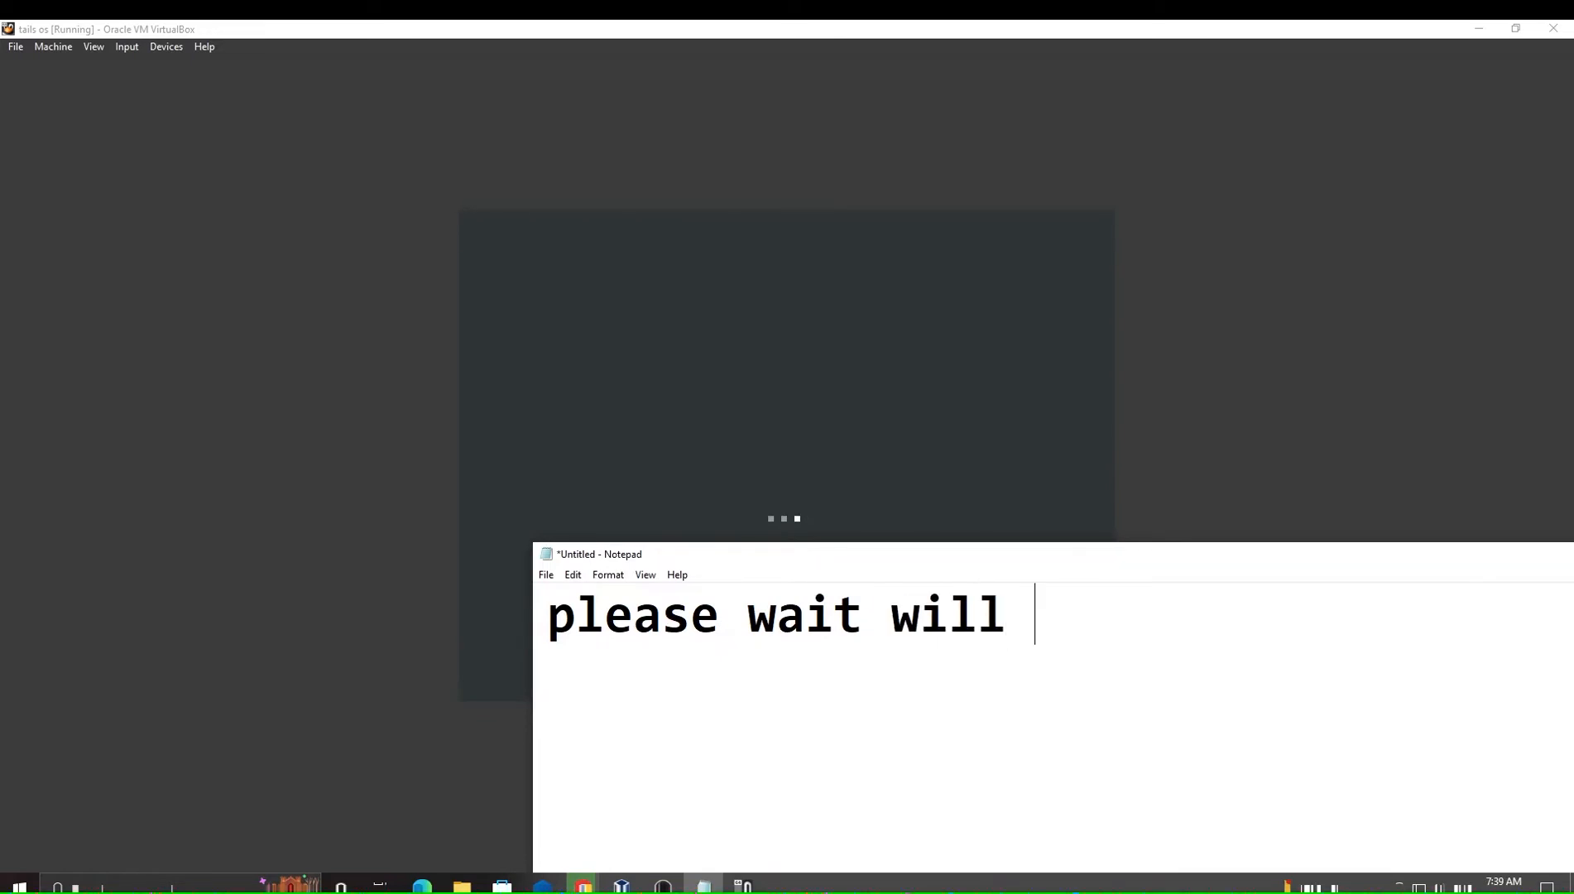
type("start tai")
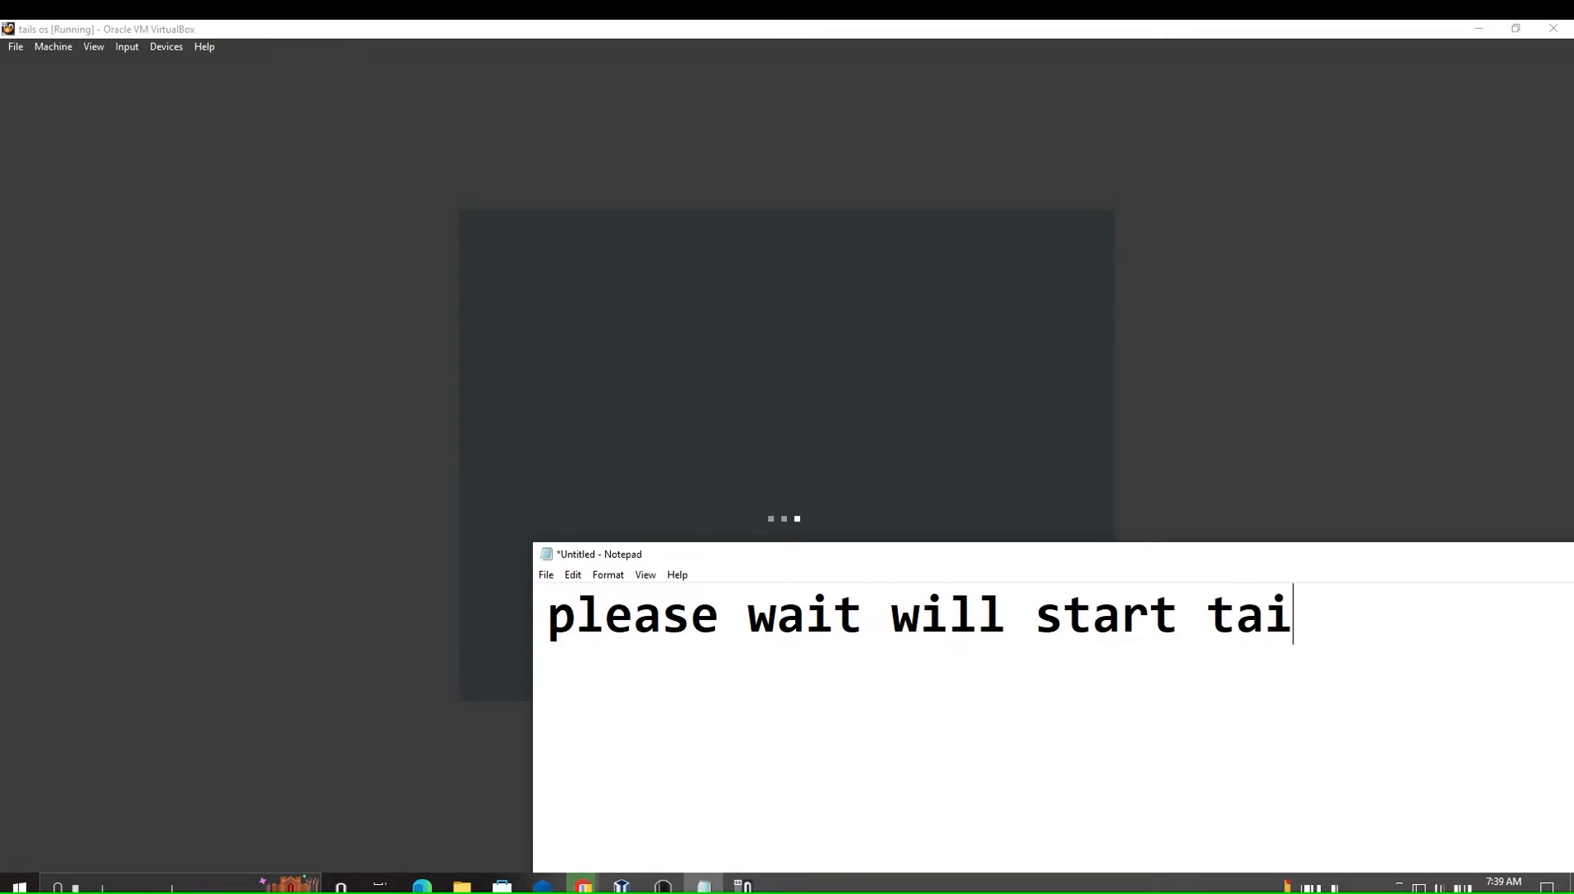
type("ls os")
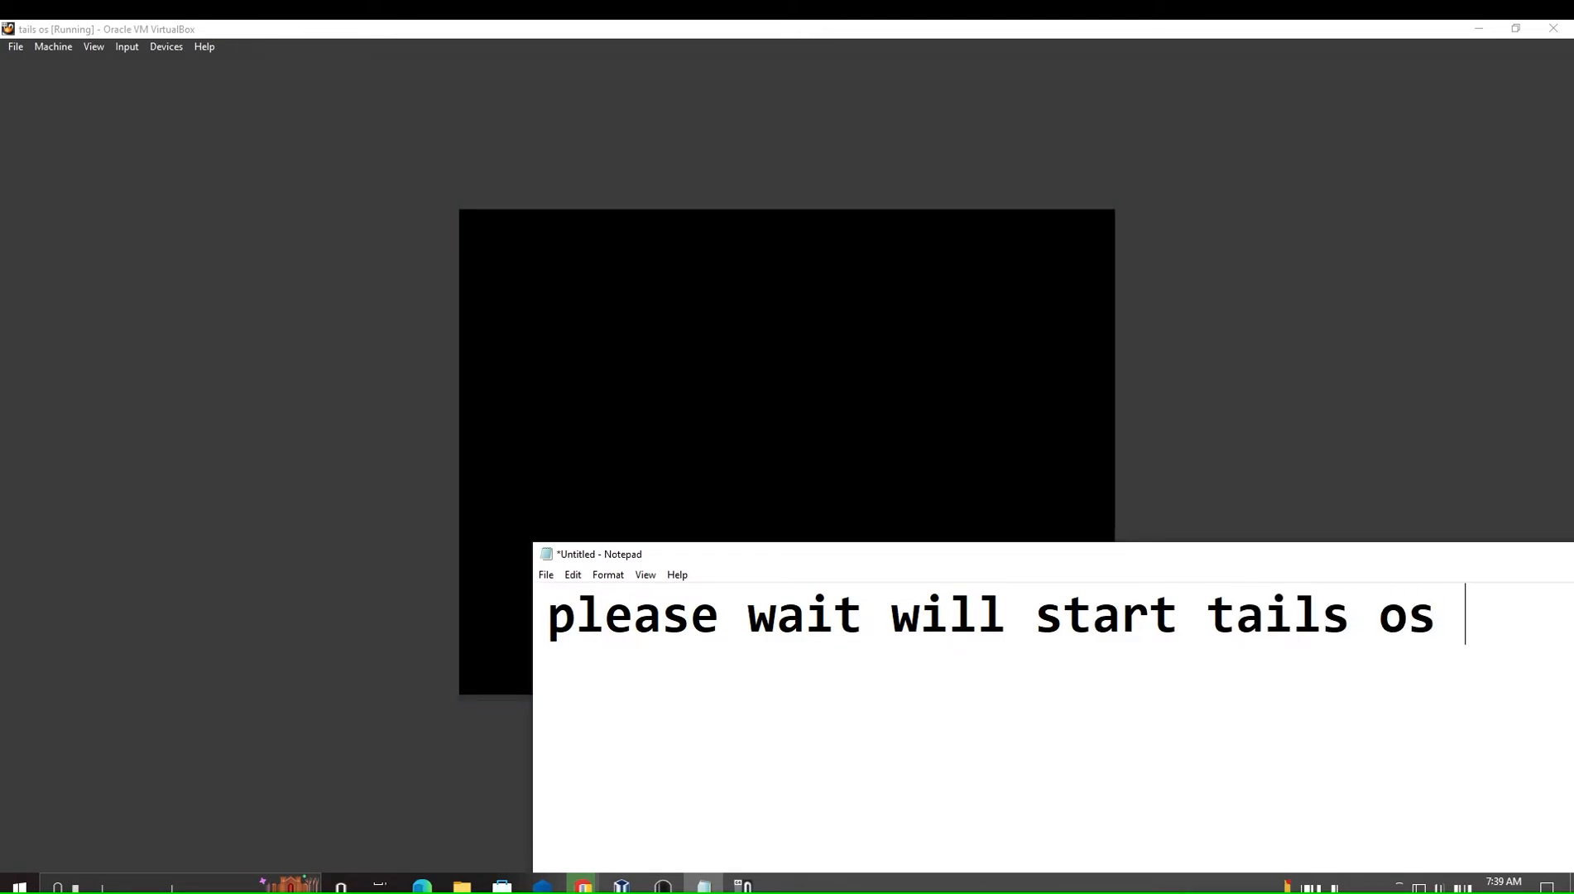
Open the additional settings on the Tails welcome screen, and replace the Notepad note with "here you can select password and network settings".
left_click(737, 28)
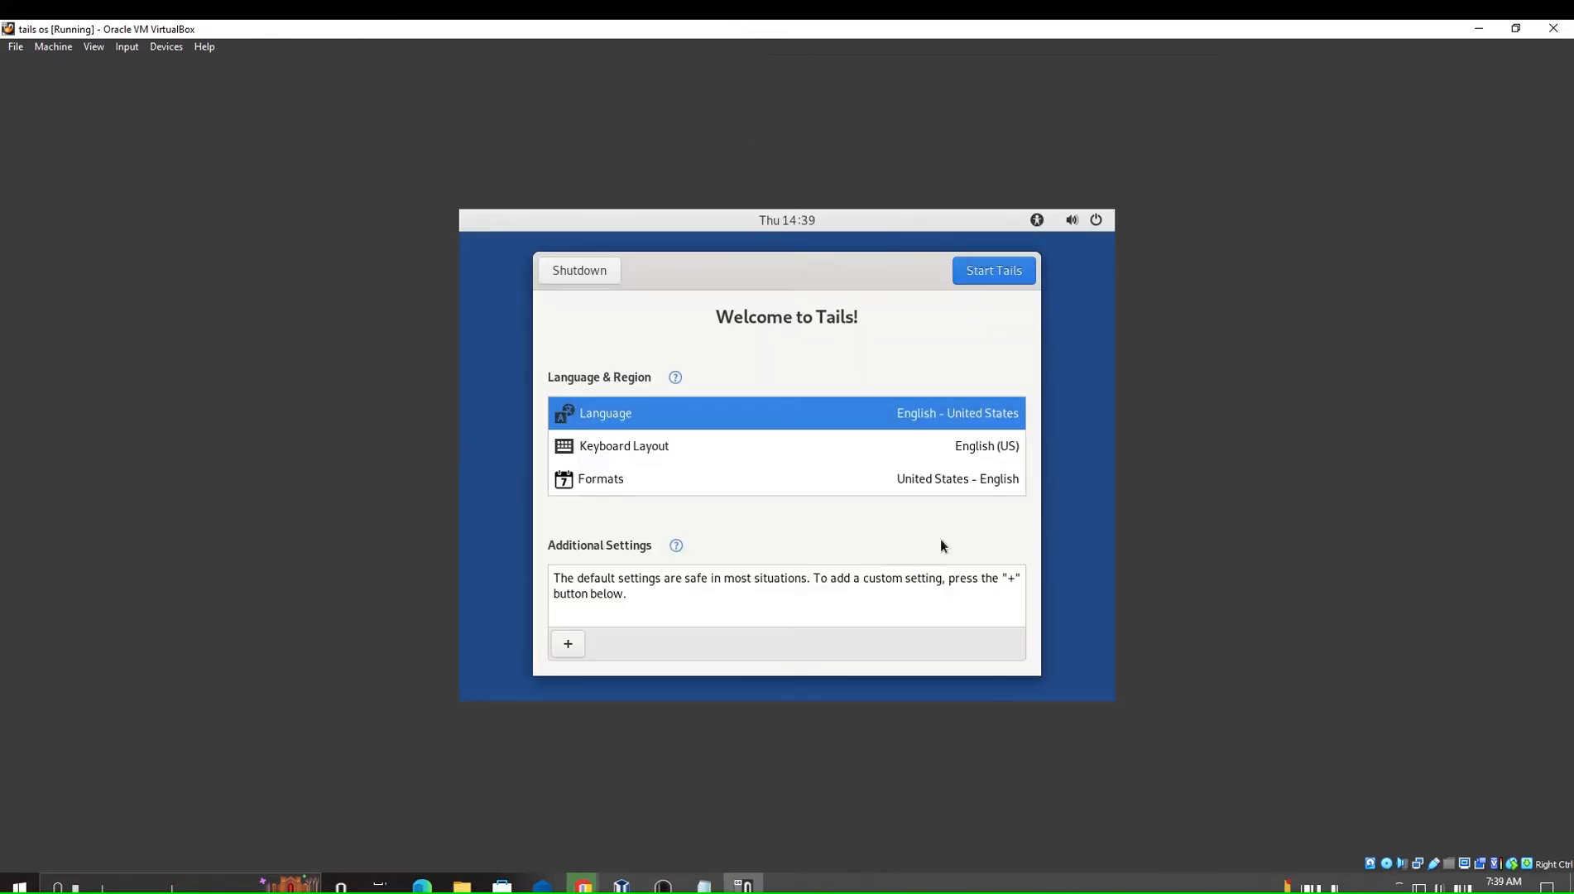
left_click(567, 649)
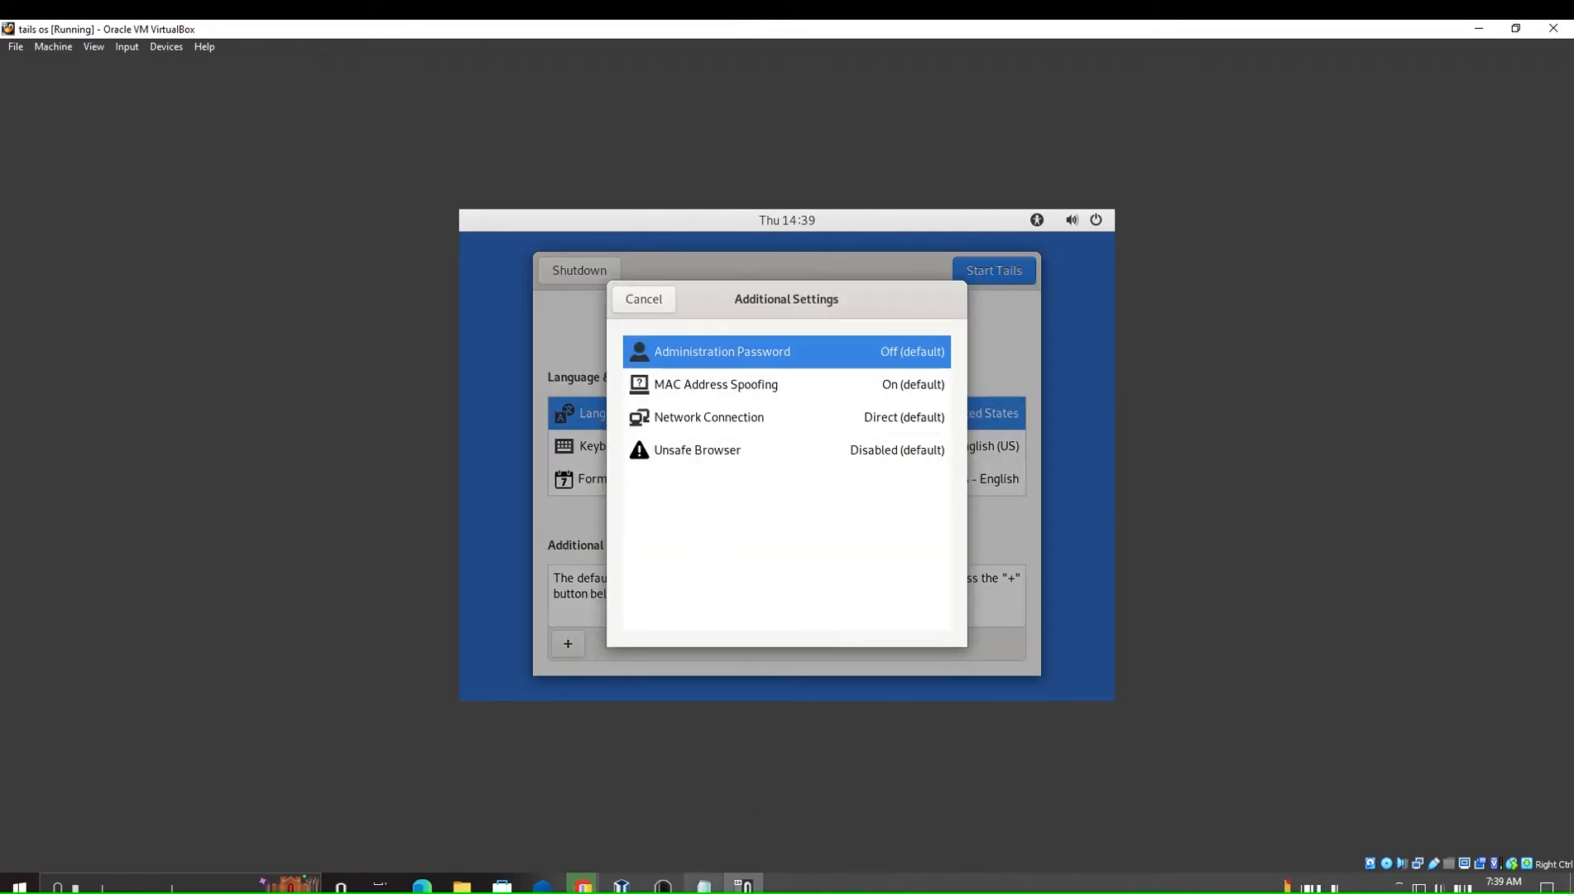
left_click(703, 884)
key("ctrl+a")
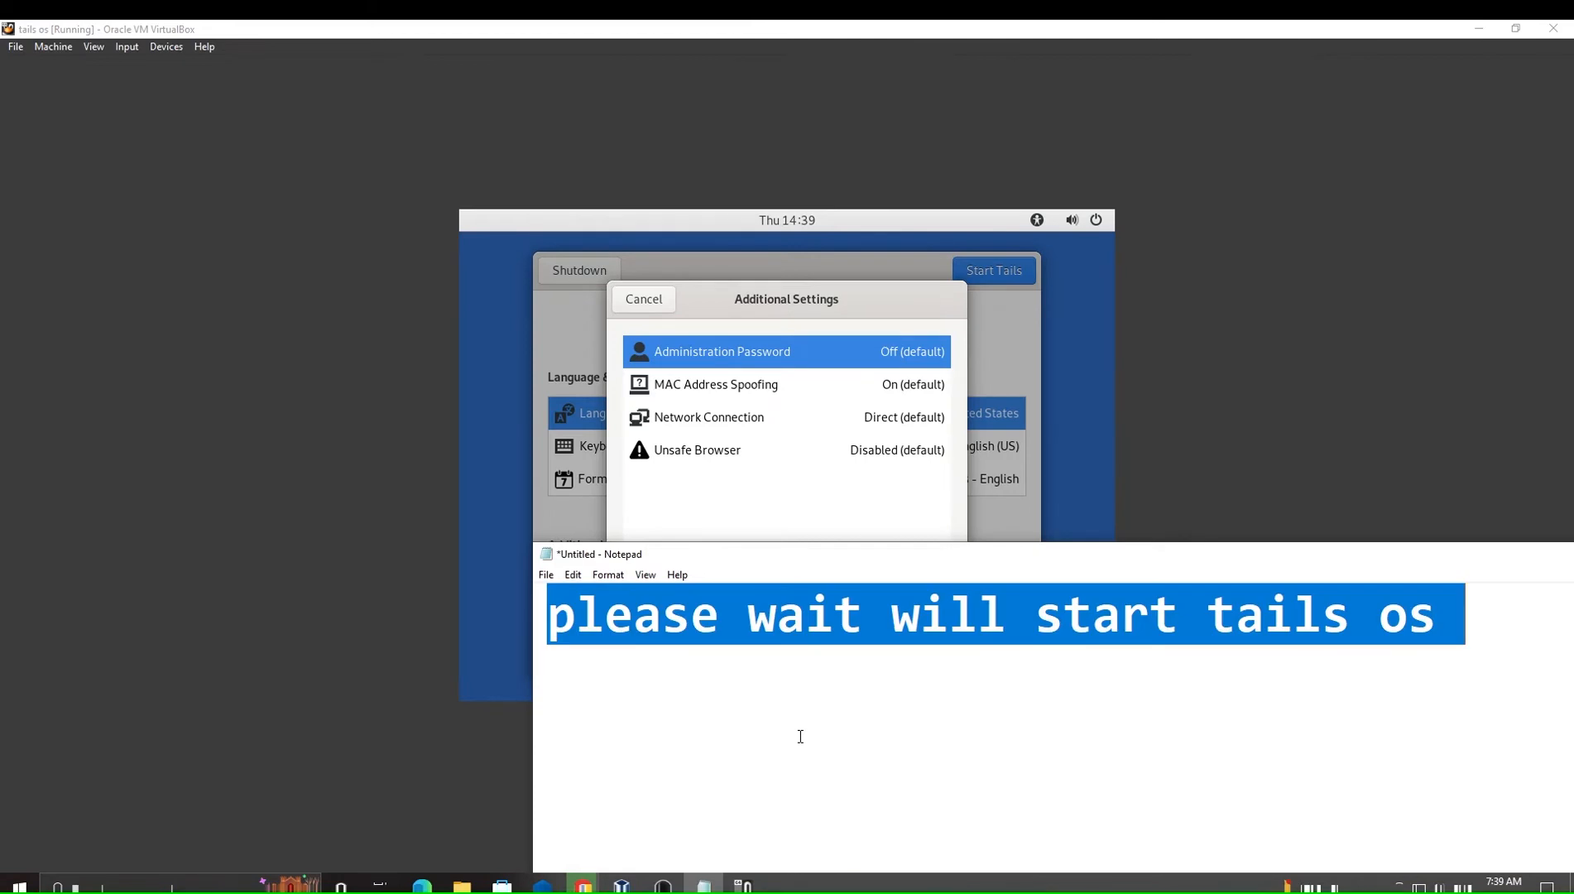
type("here")
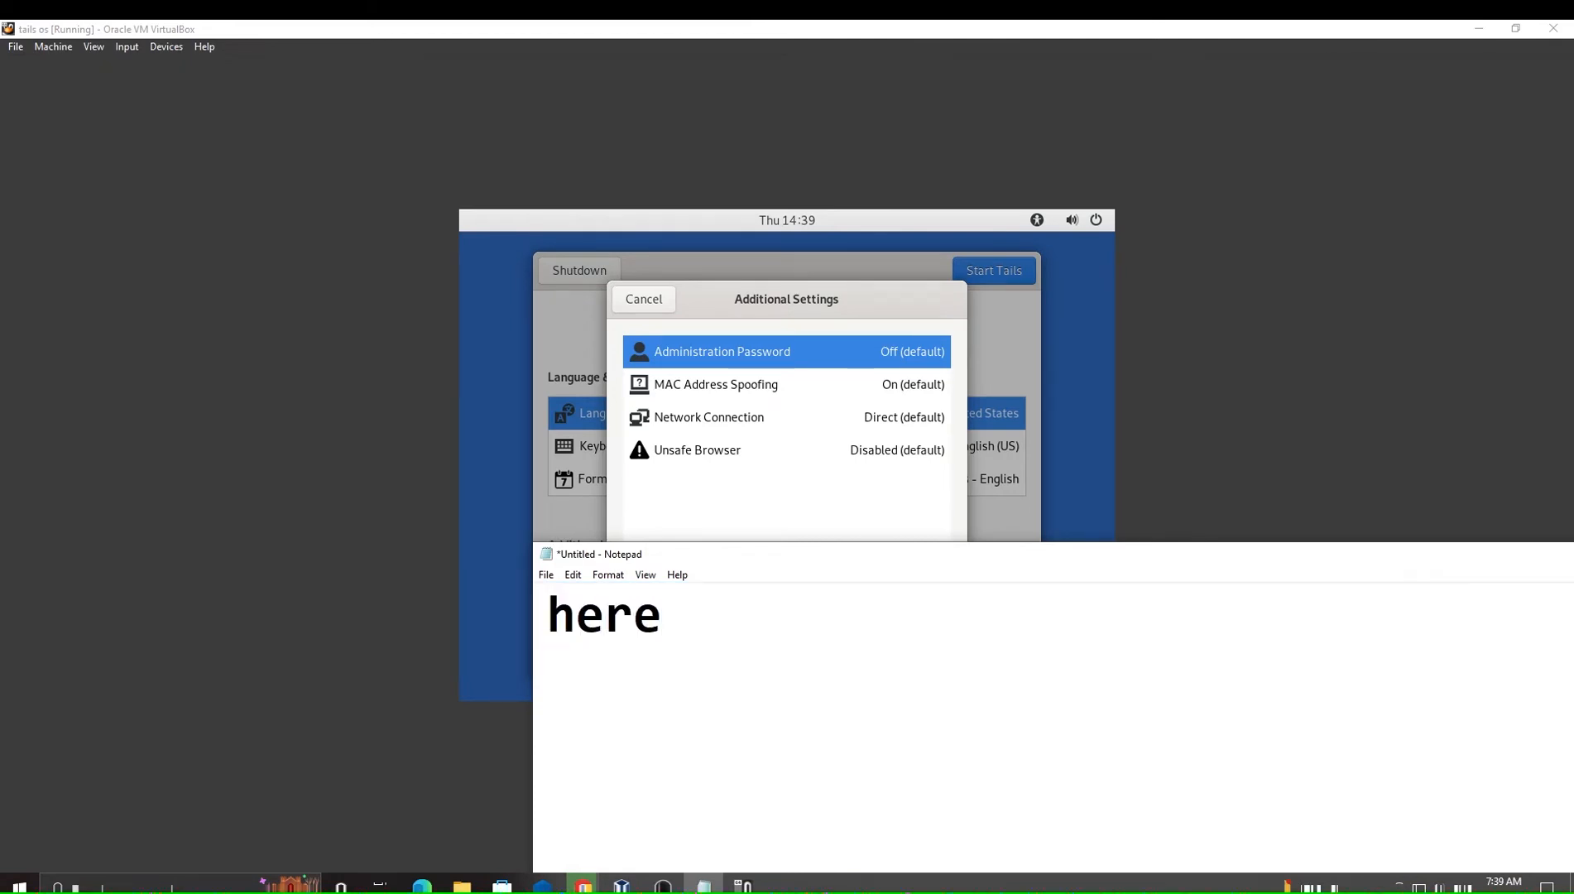
type(" you can")
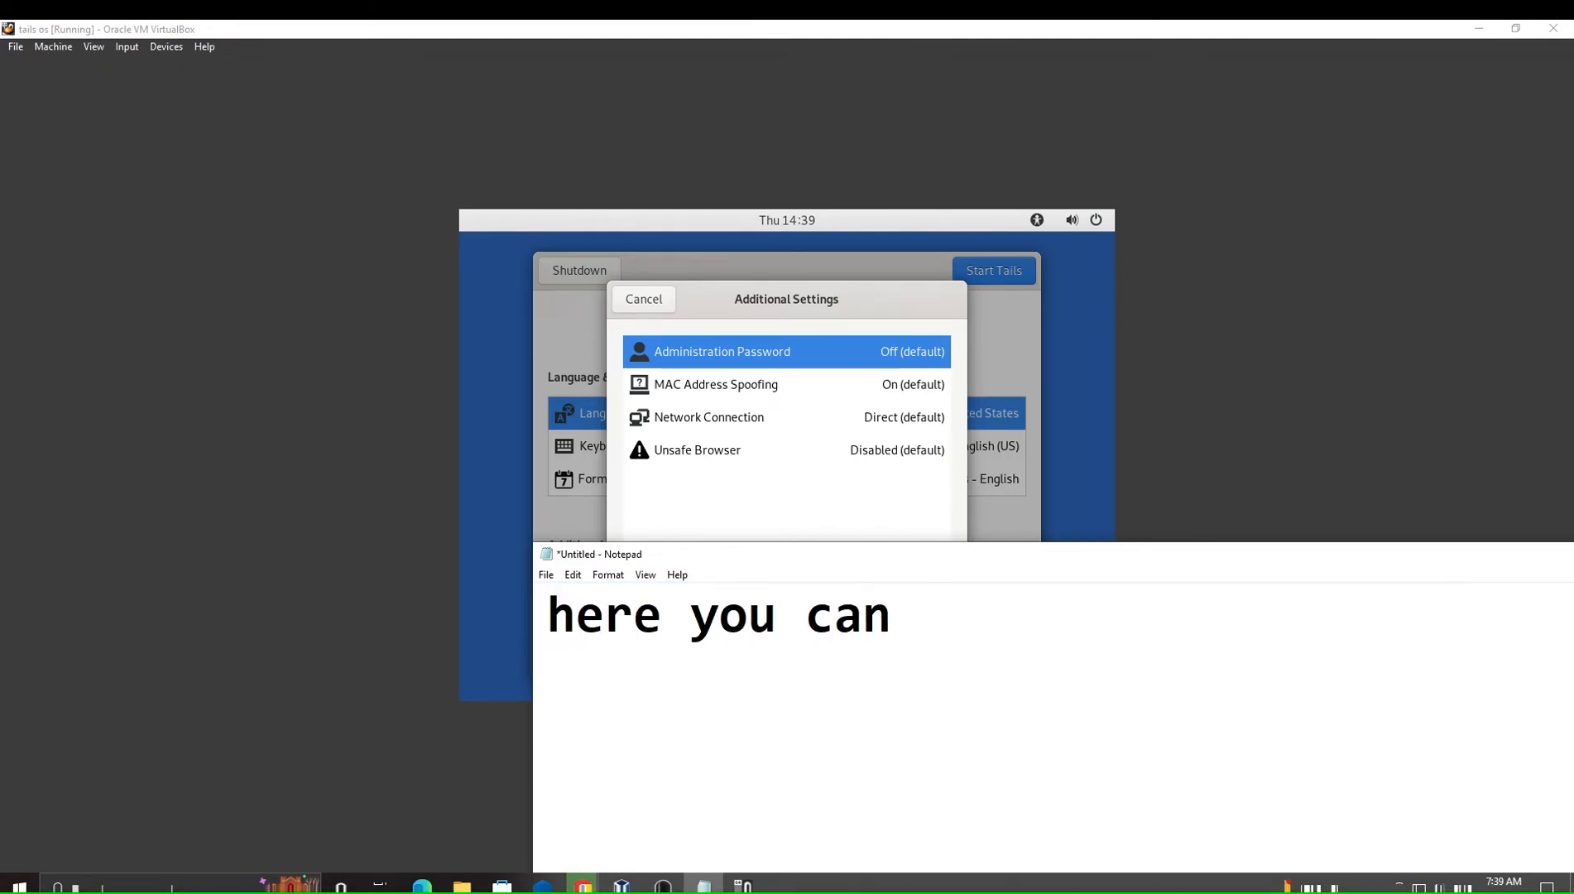
type(" selet")
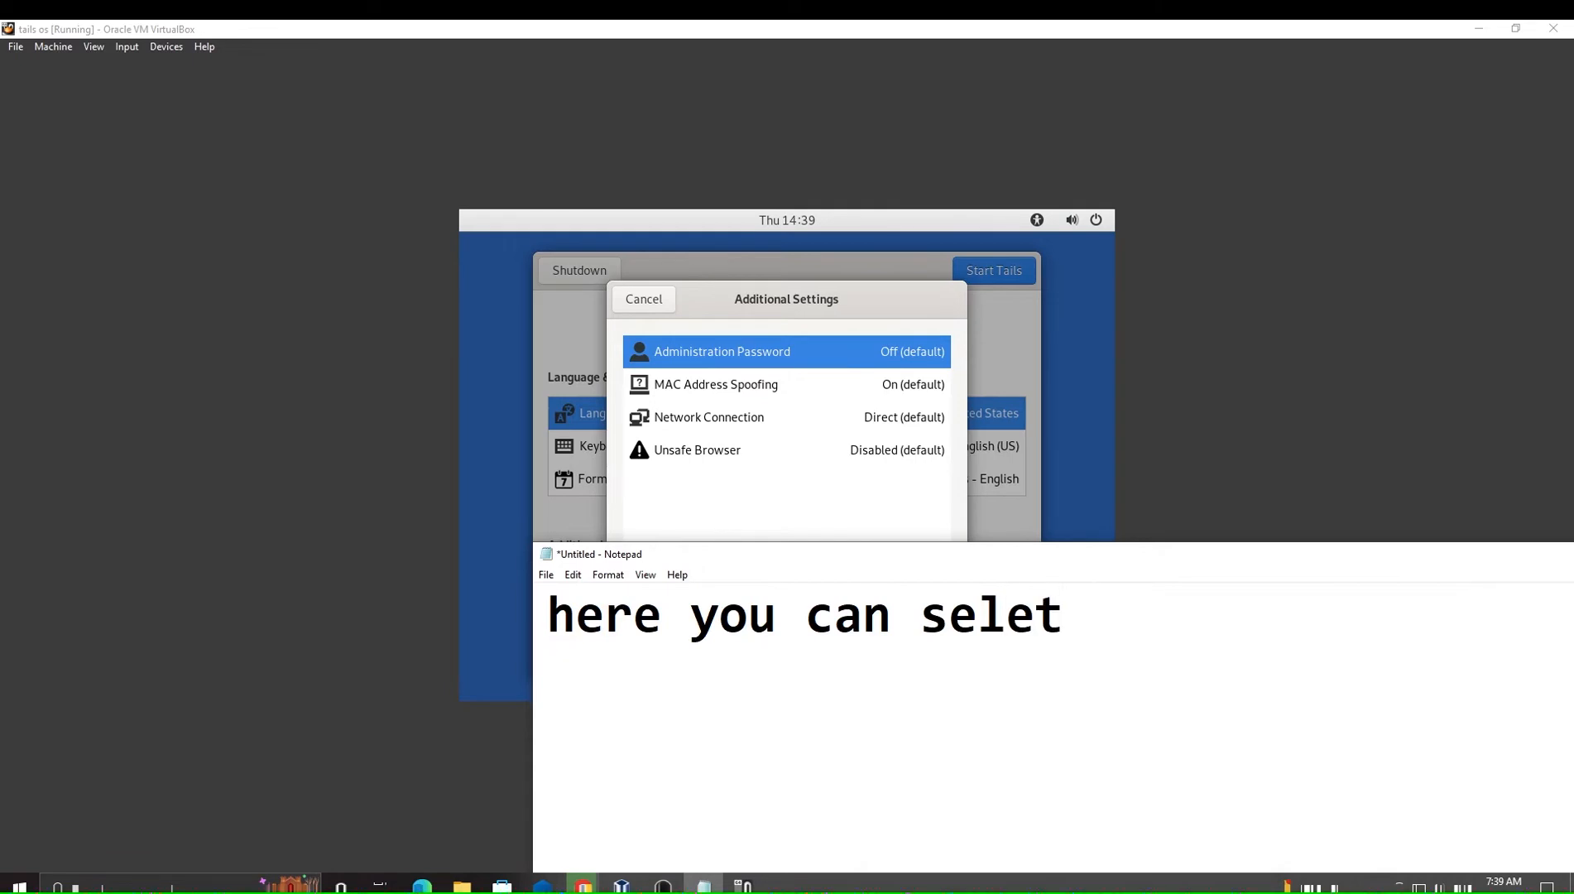
key("BackSpace")
key("BackSpace")
type("ct p")
type("as")
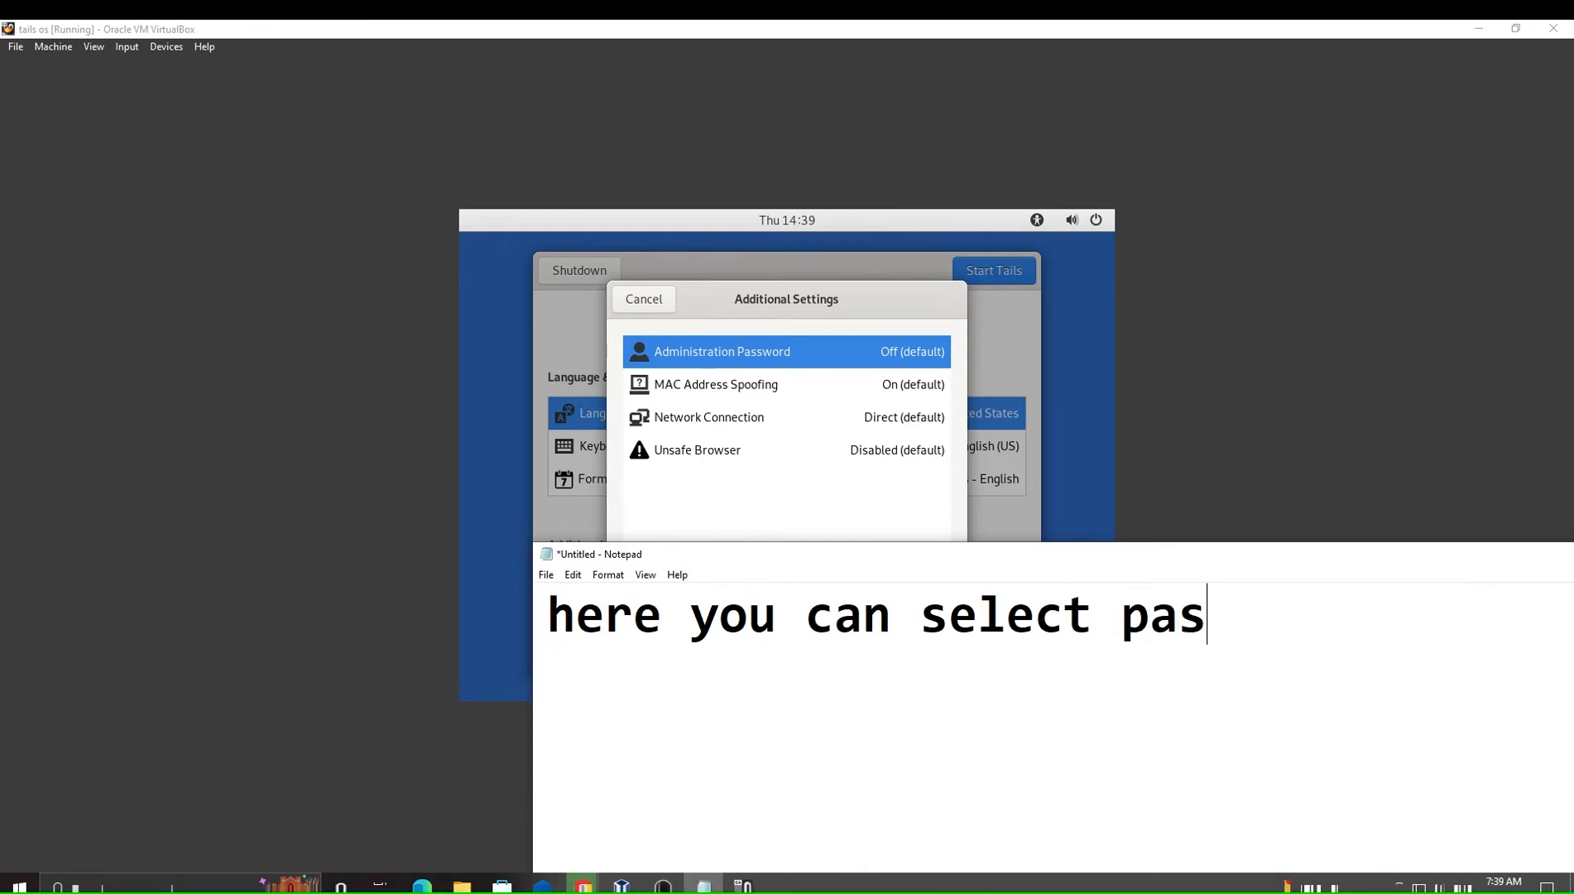
type("sword")
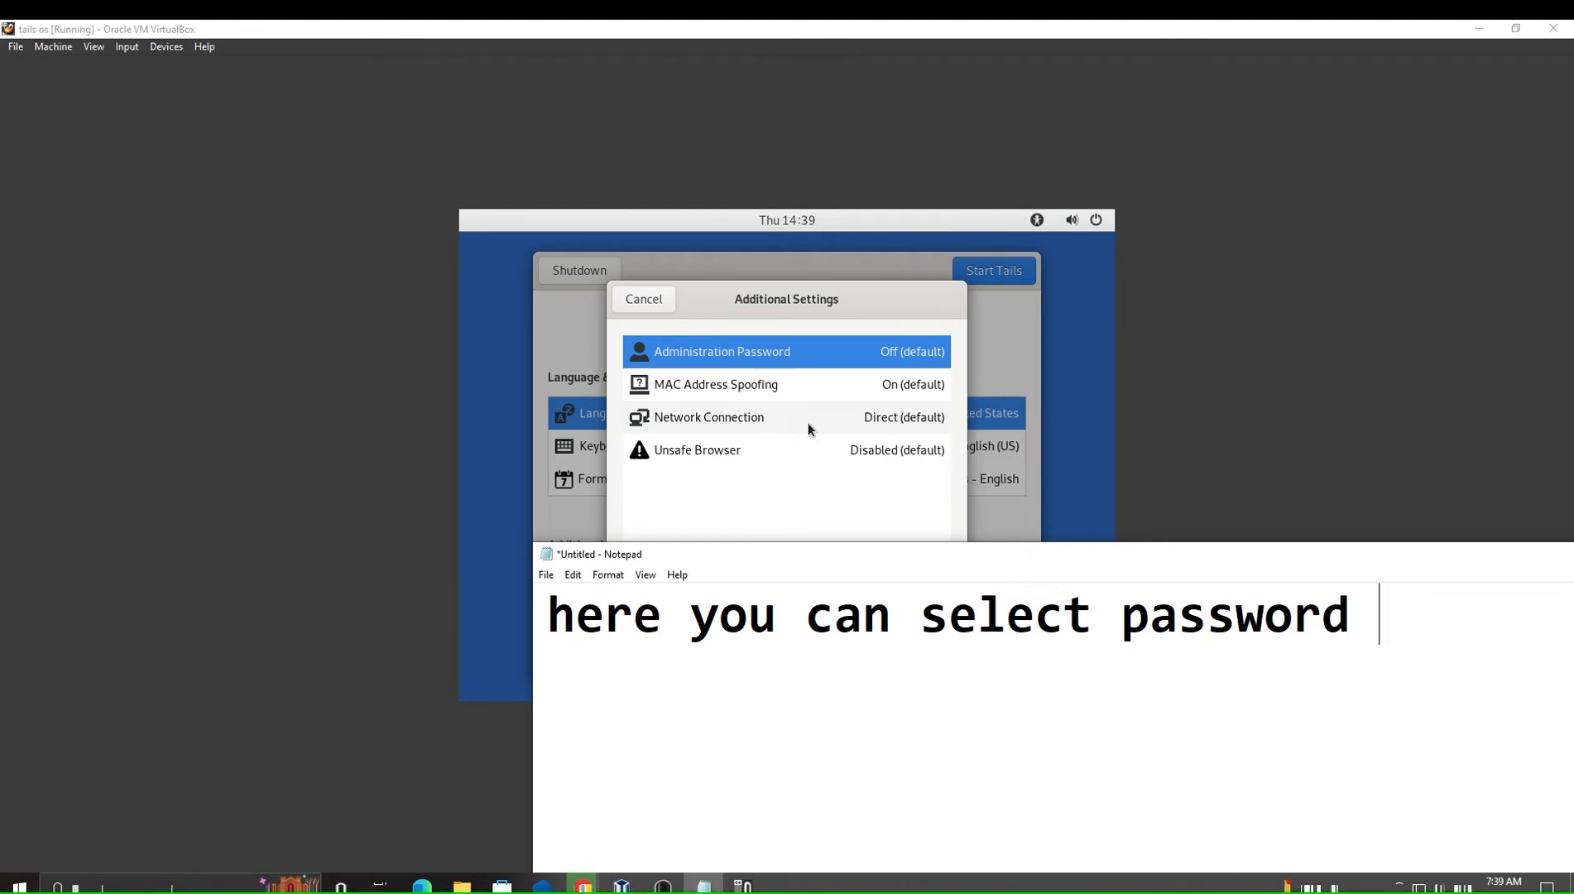
type("and ne")
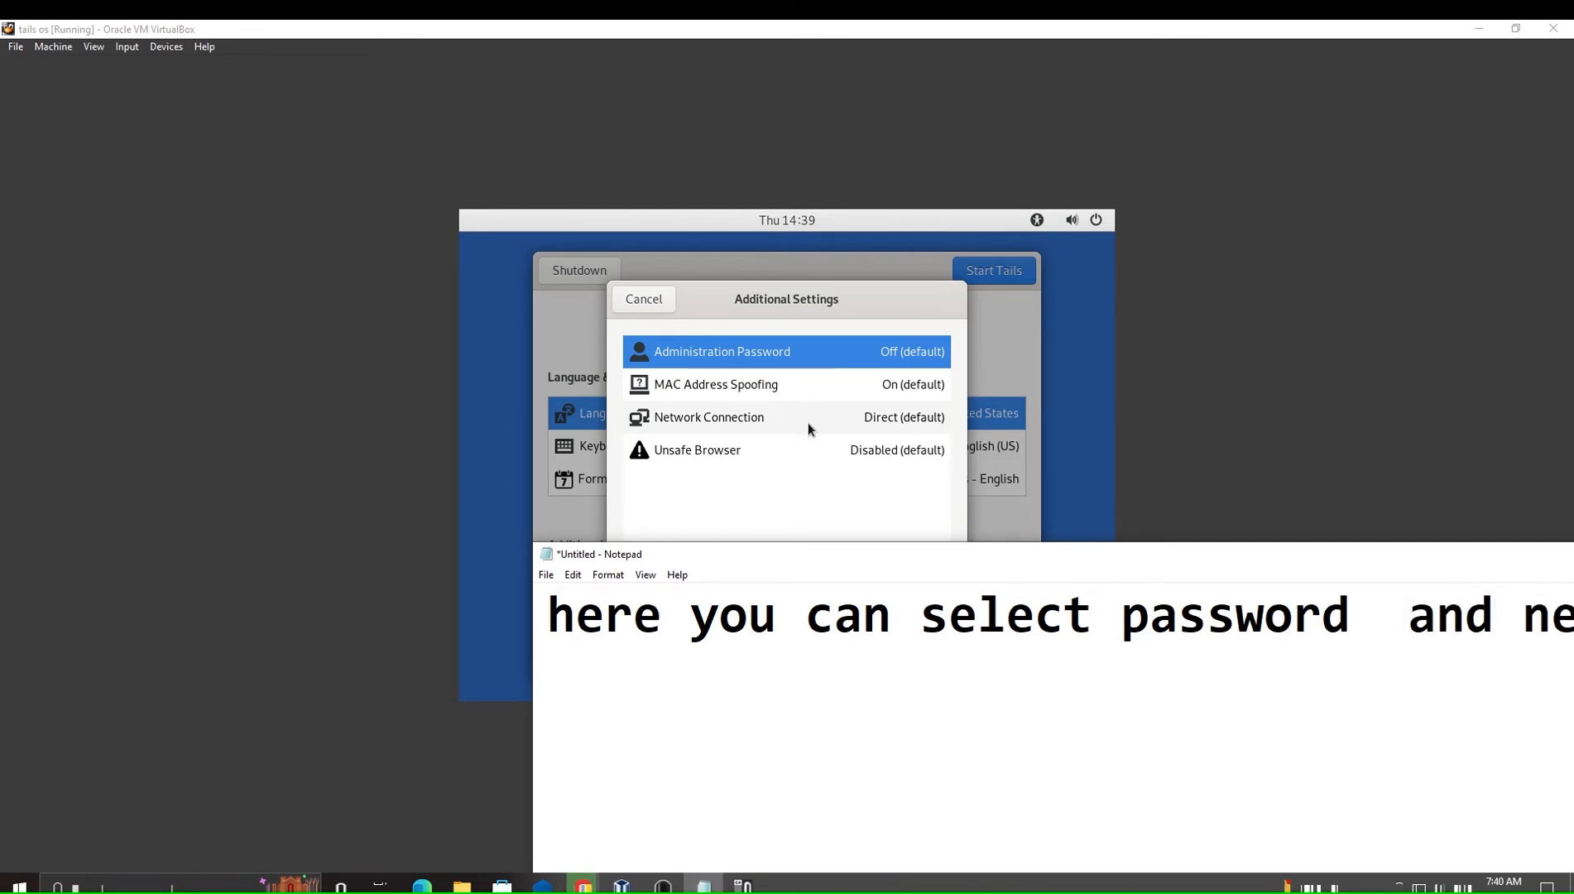
type("twork")
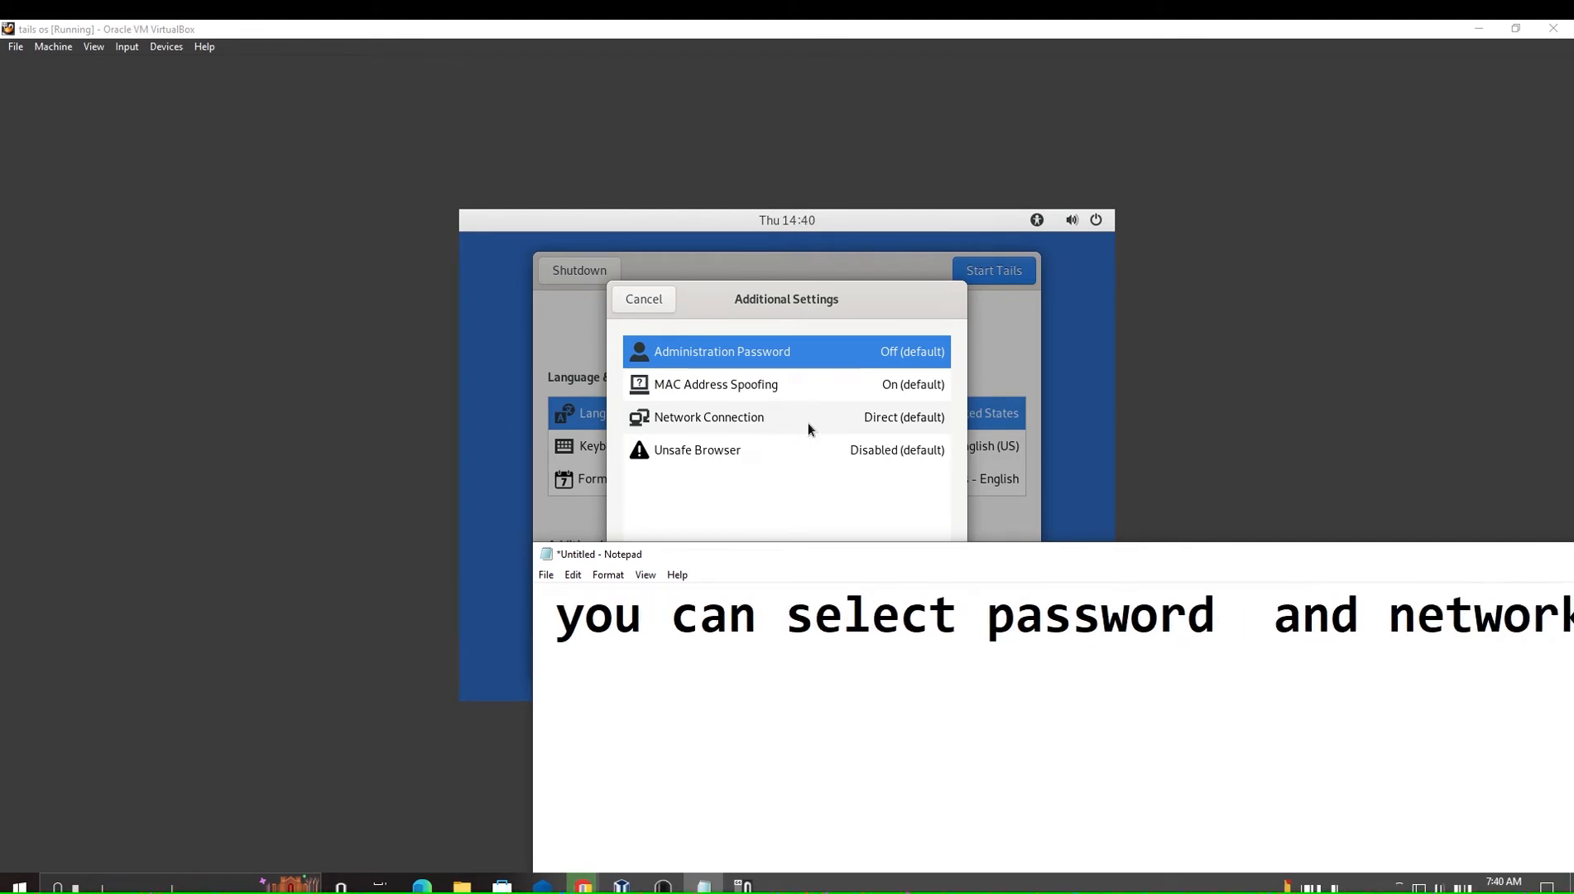
type(" setti")
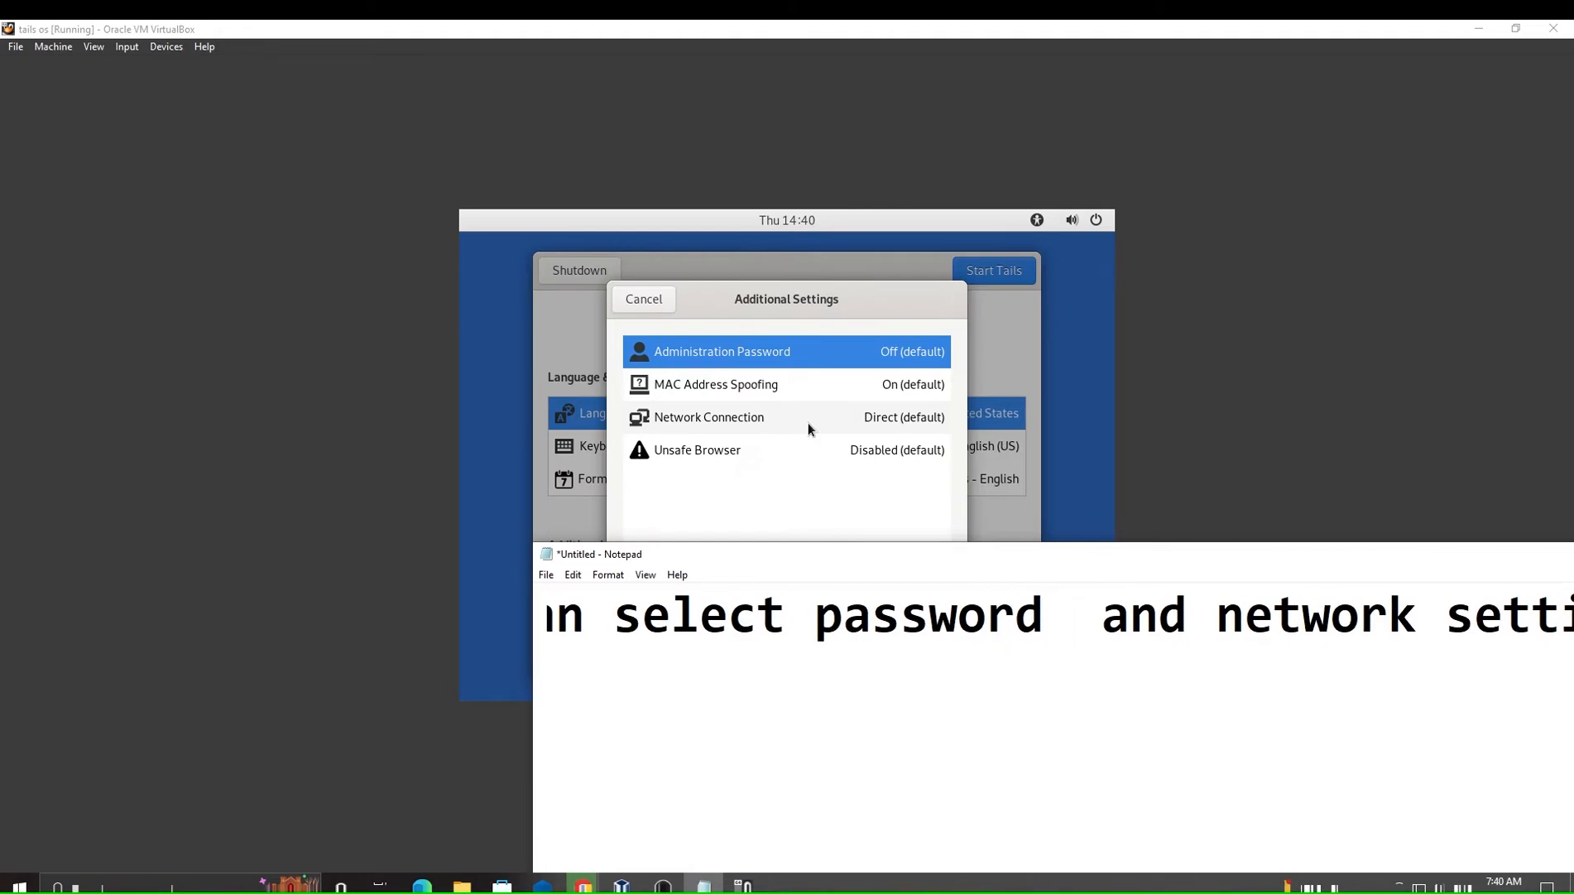
left_click_drag(1039, 569, 818, 571)
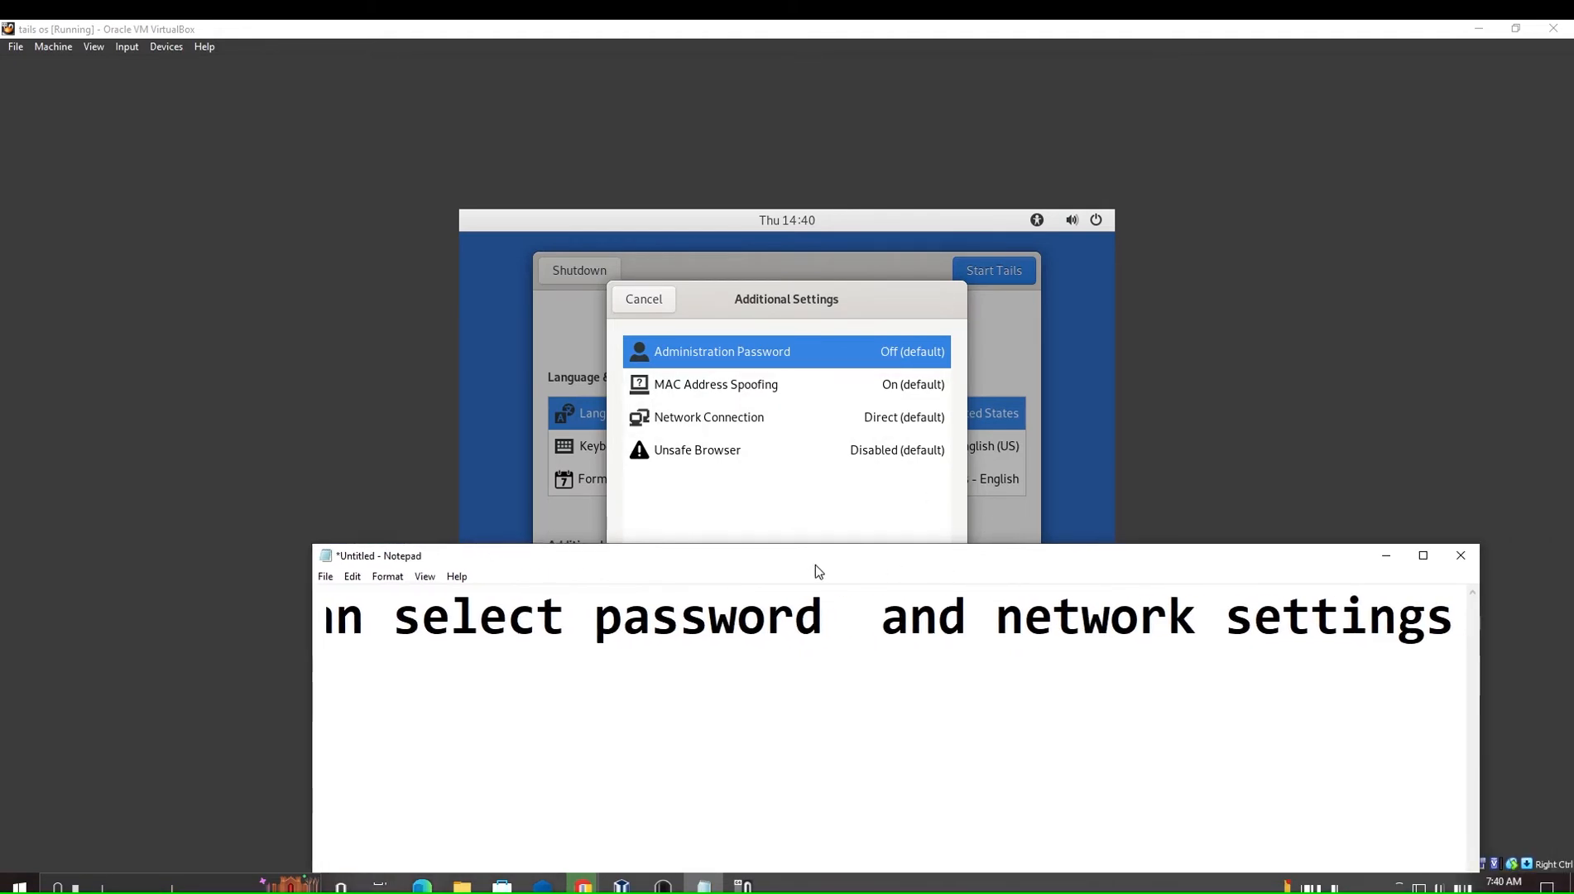
Return to the tails os machine, close the additional settings without changing any, and start Tails with the defaults.
left_click(1006, 470)
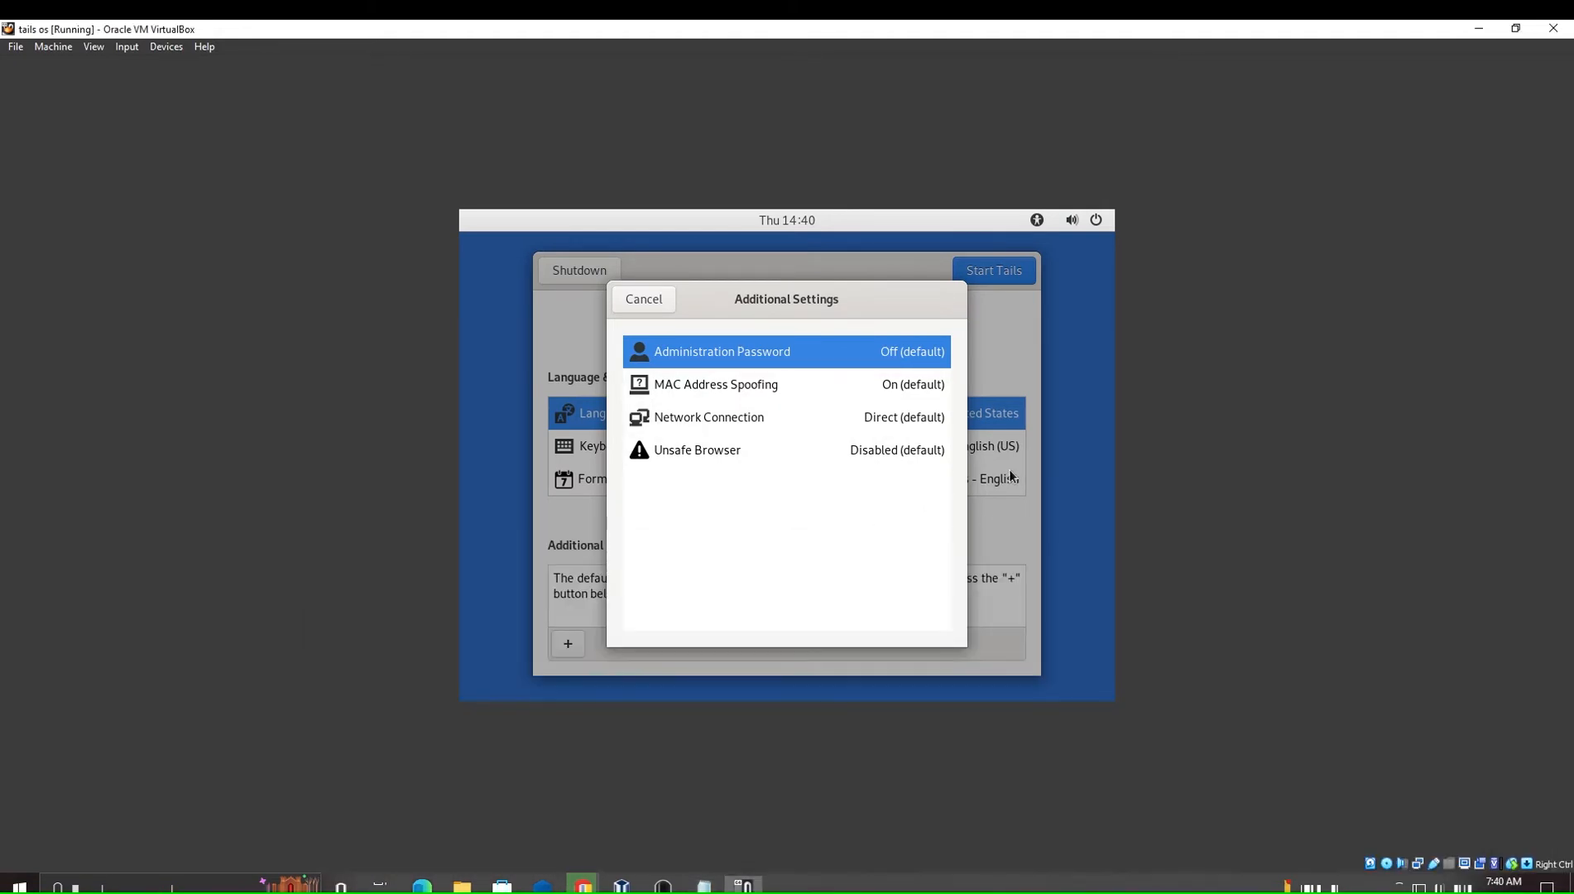
left_click(647, 300)
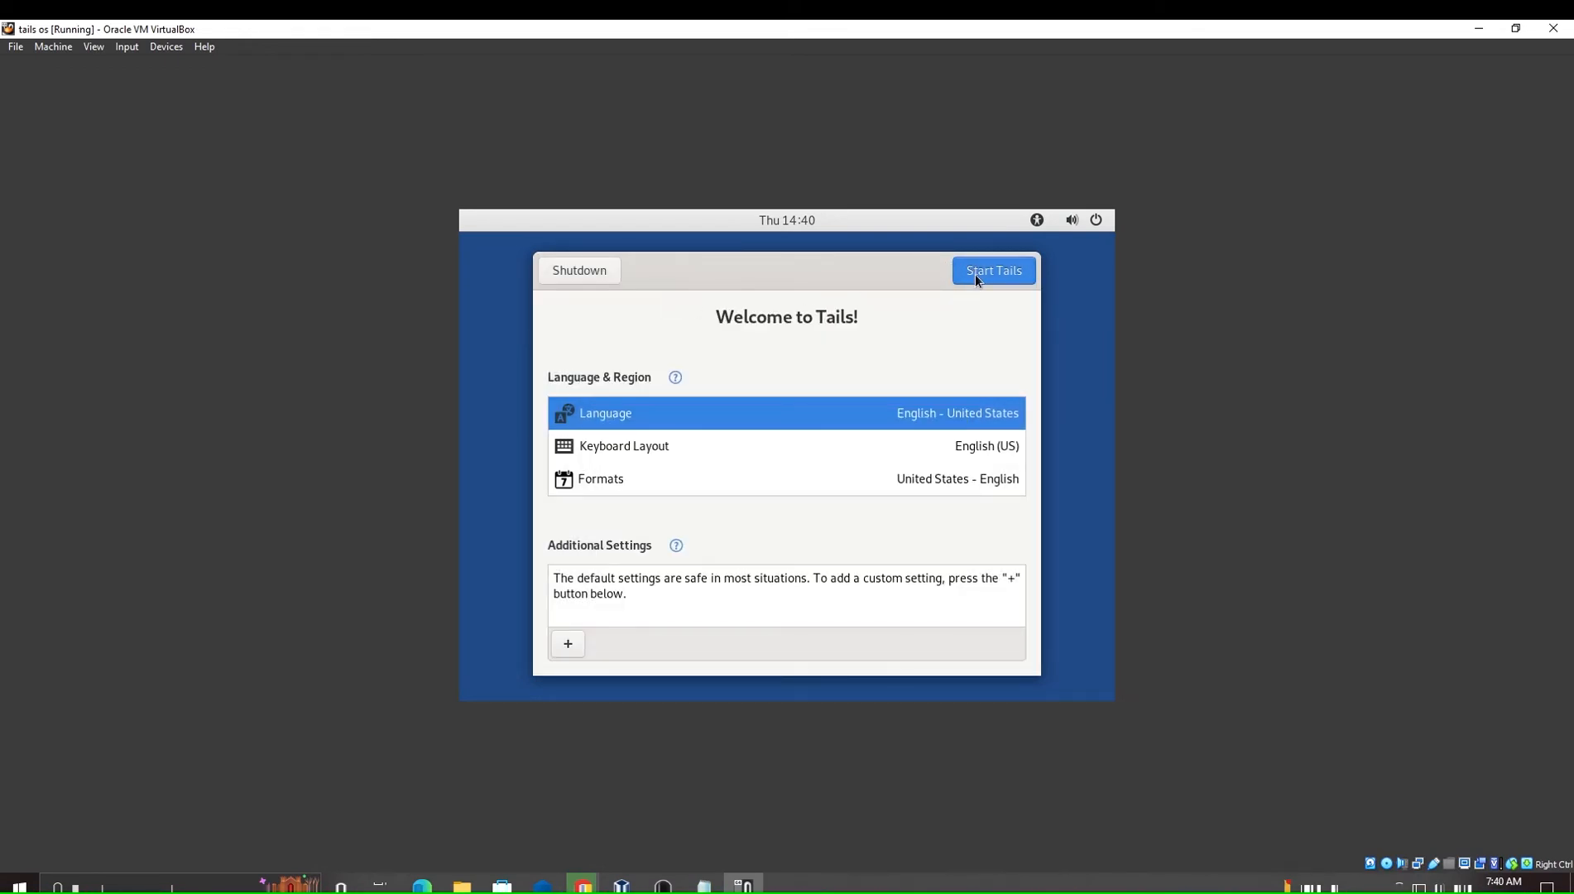
left_click(975, 274)
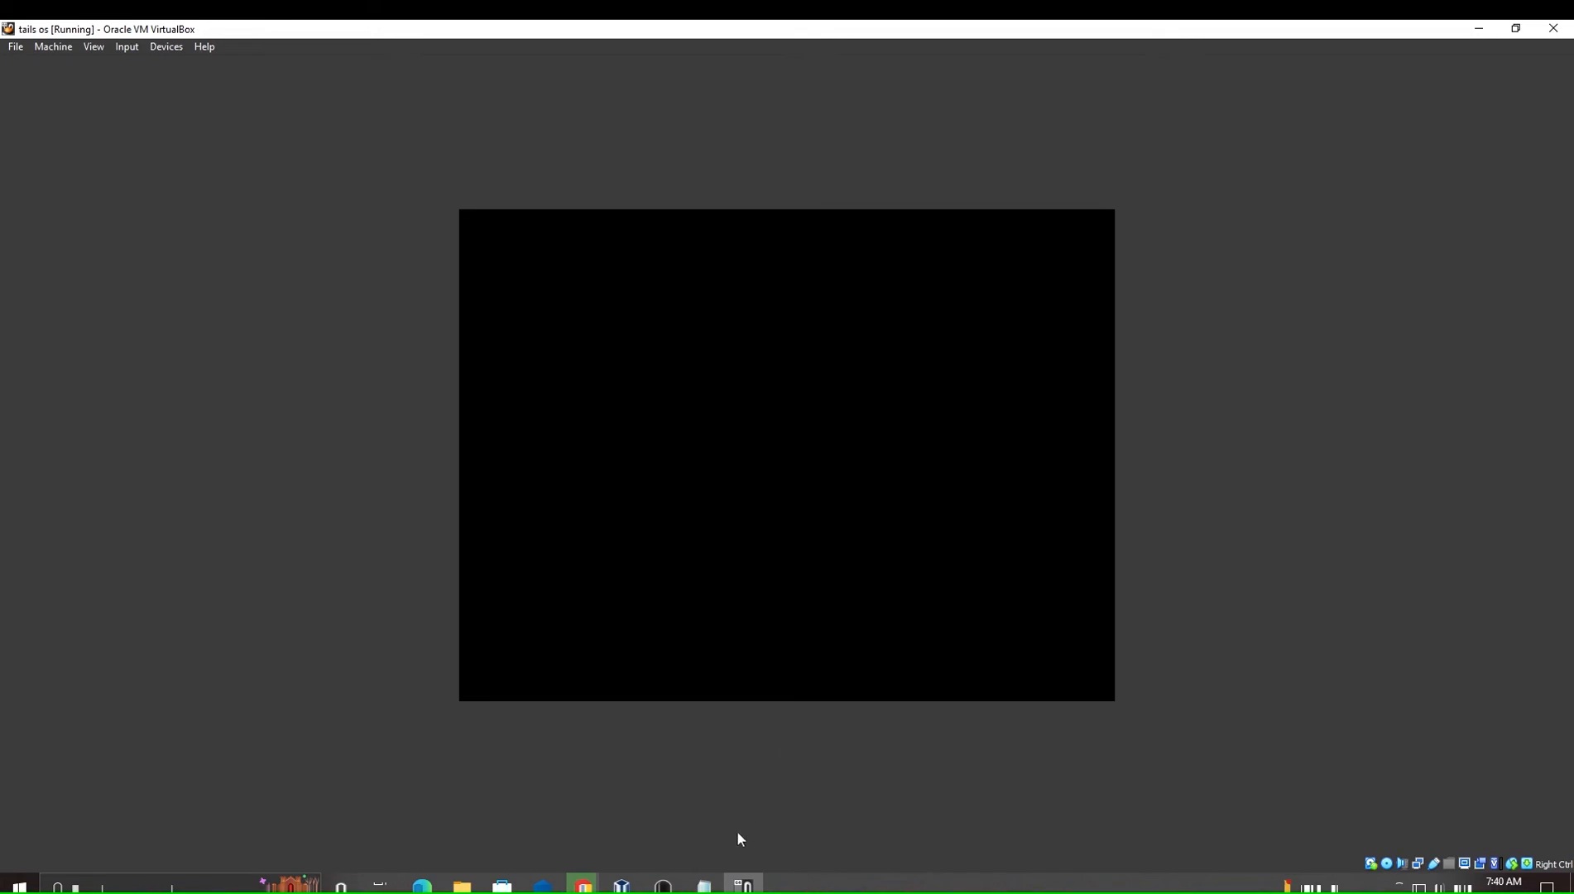
Switch to Notepad and clear the whole note about password and network settings.
left_click(704, 884)
key("ctrl+a")
key("BackSpace")
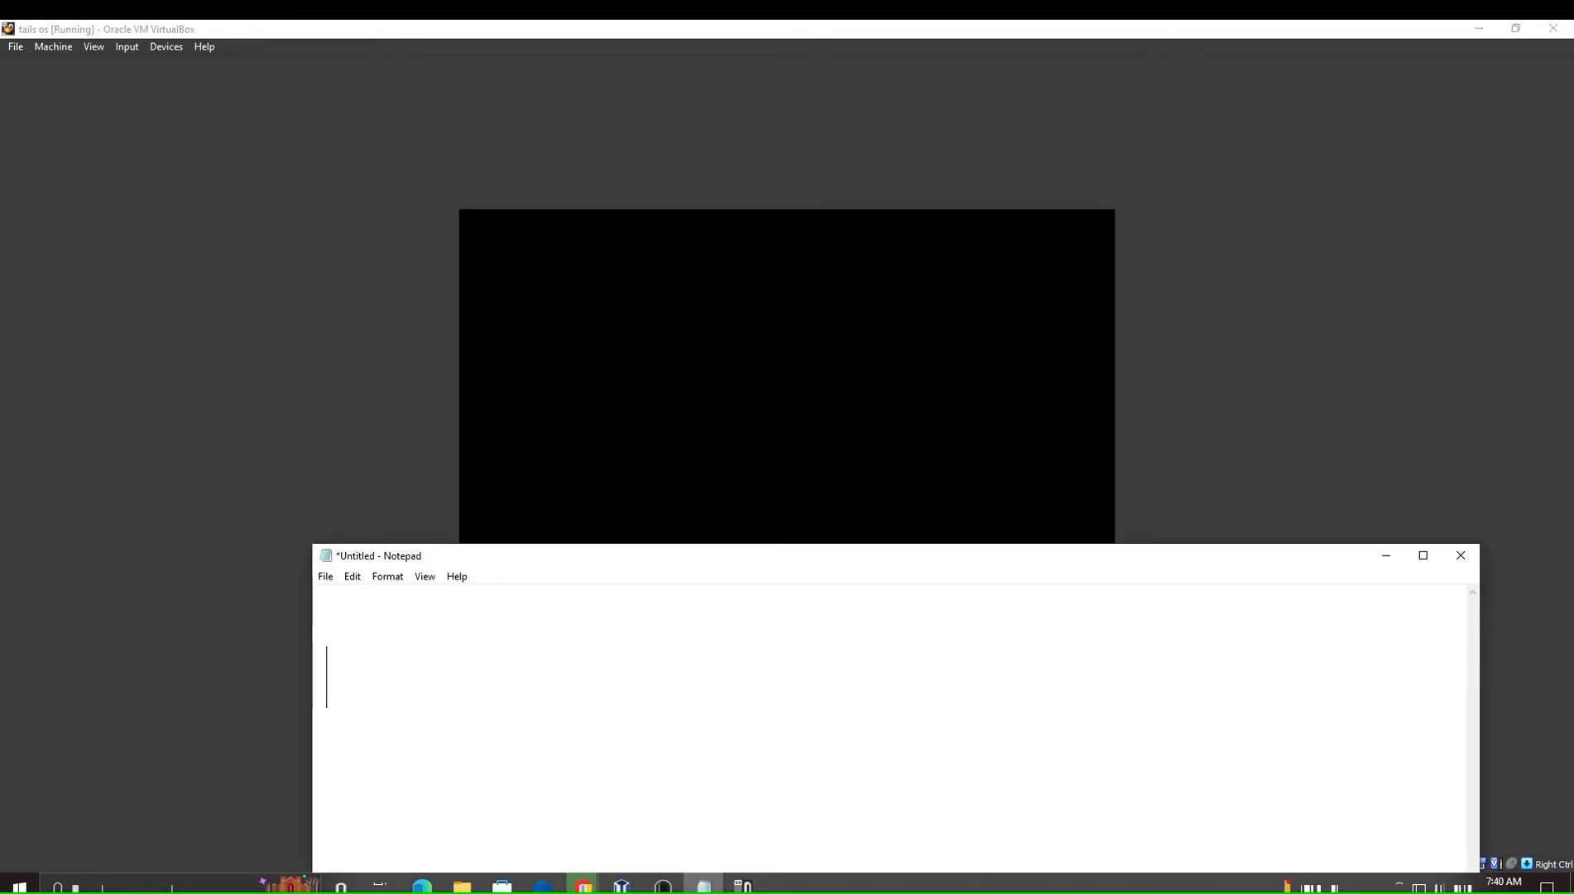
Display the Applications list on the Tails desktop, and restore and re-maximize the machine's window so the desktop fills it.
left_click(710, 446)
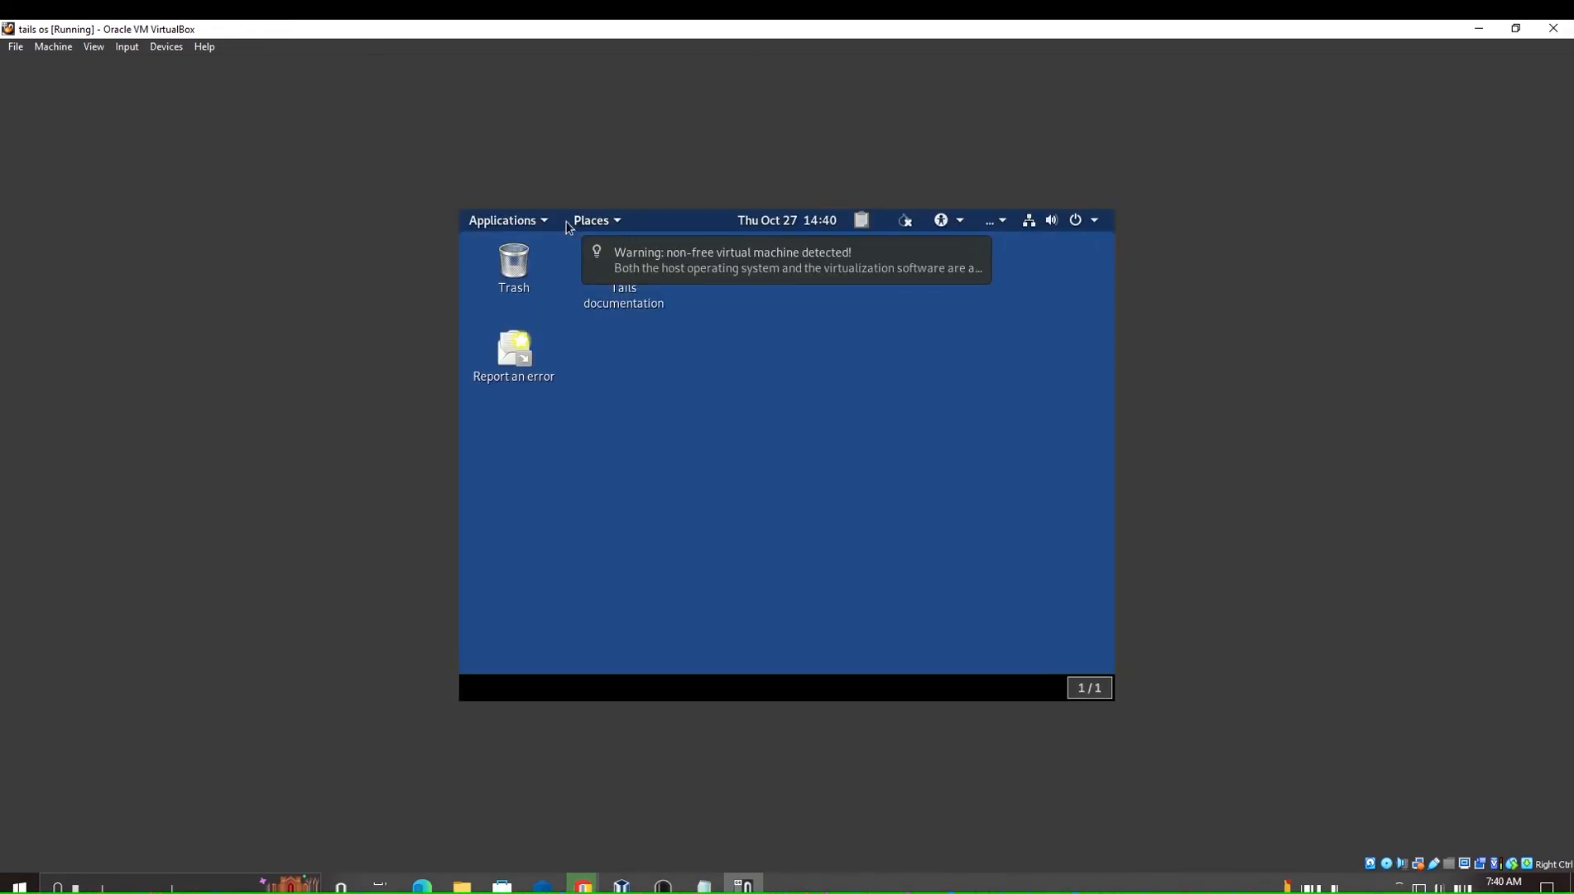
left_click(532, 221)
double_click(617, 27)
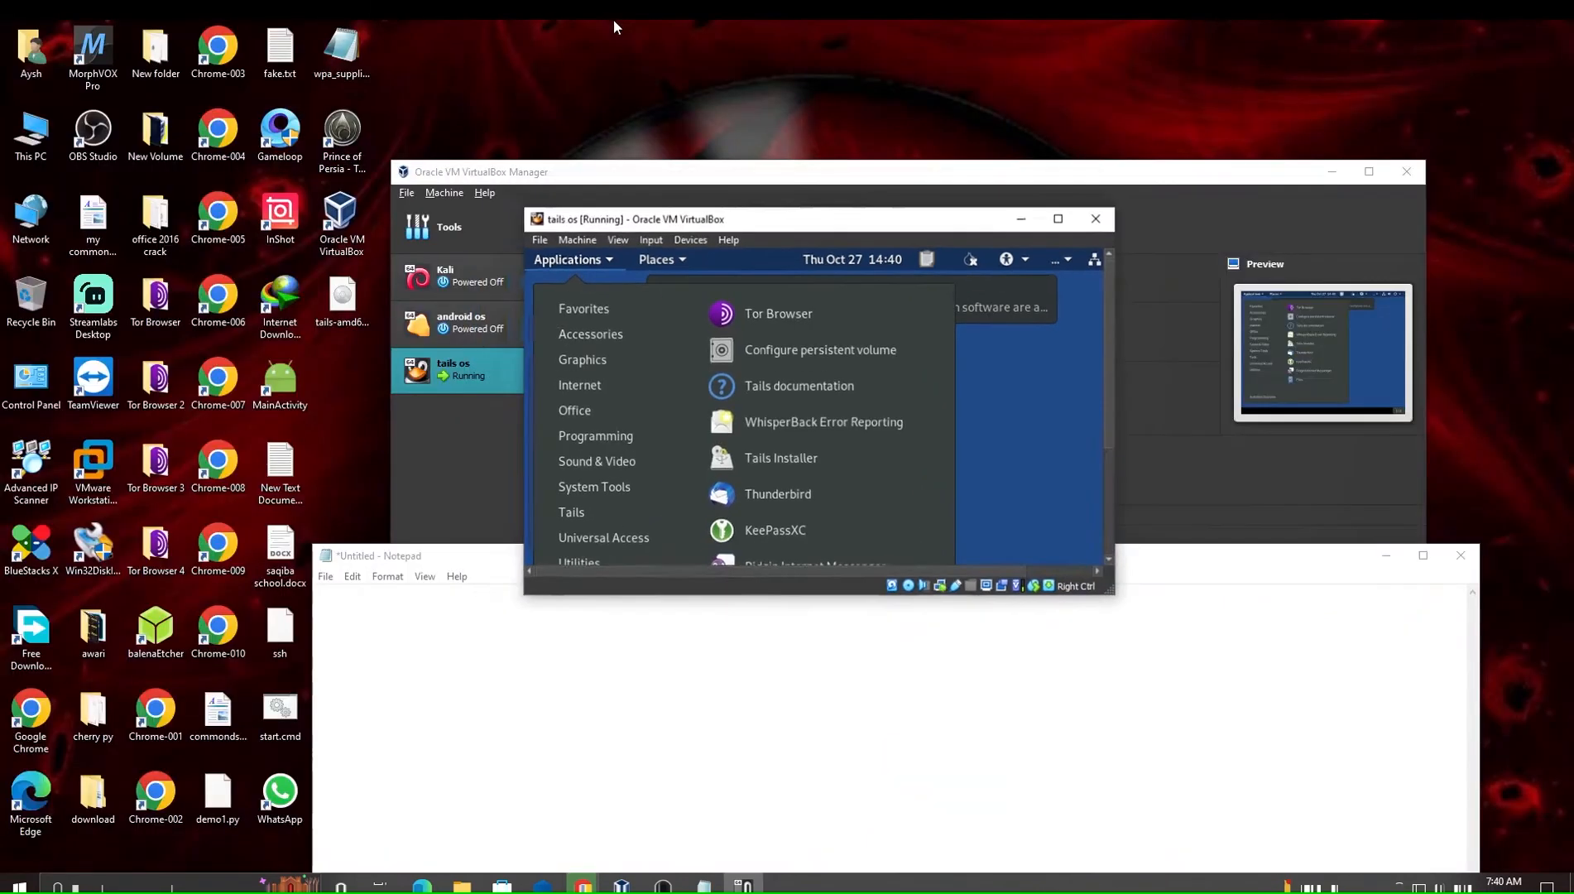
double_click(790, 223)
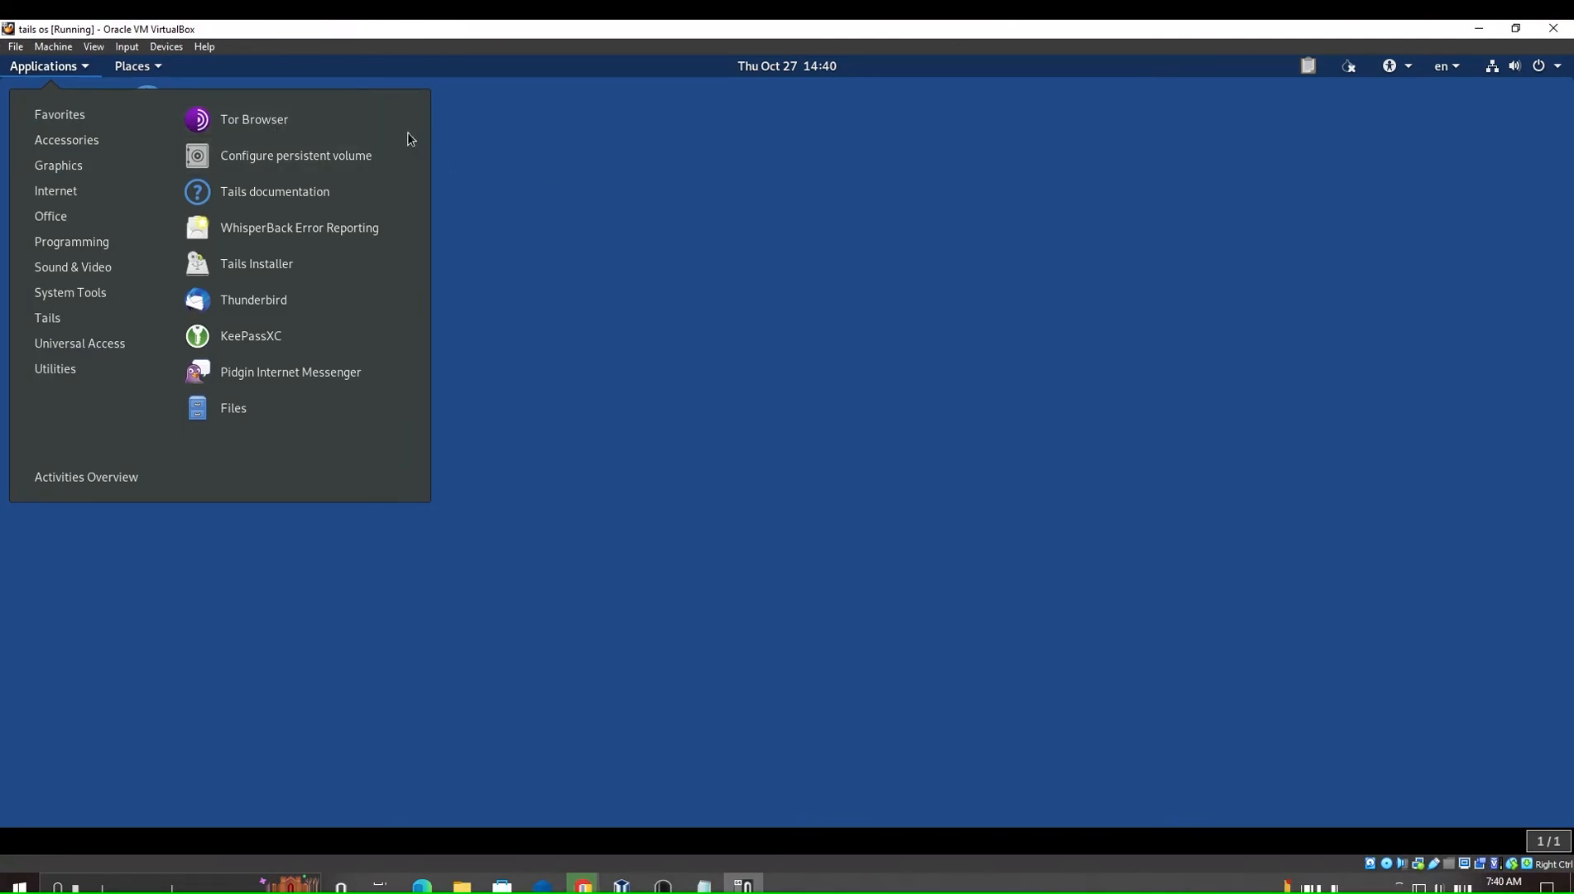
Switch to Notepad and write the note "here you can use tor browser" on the first line.
left_click(704, 885)
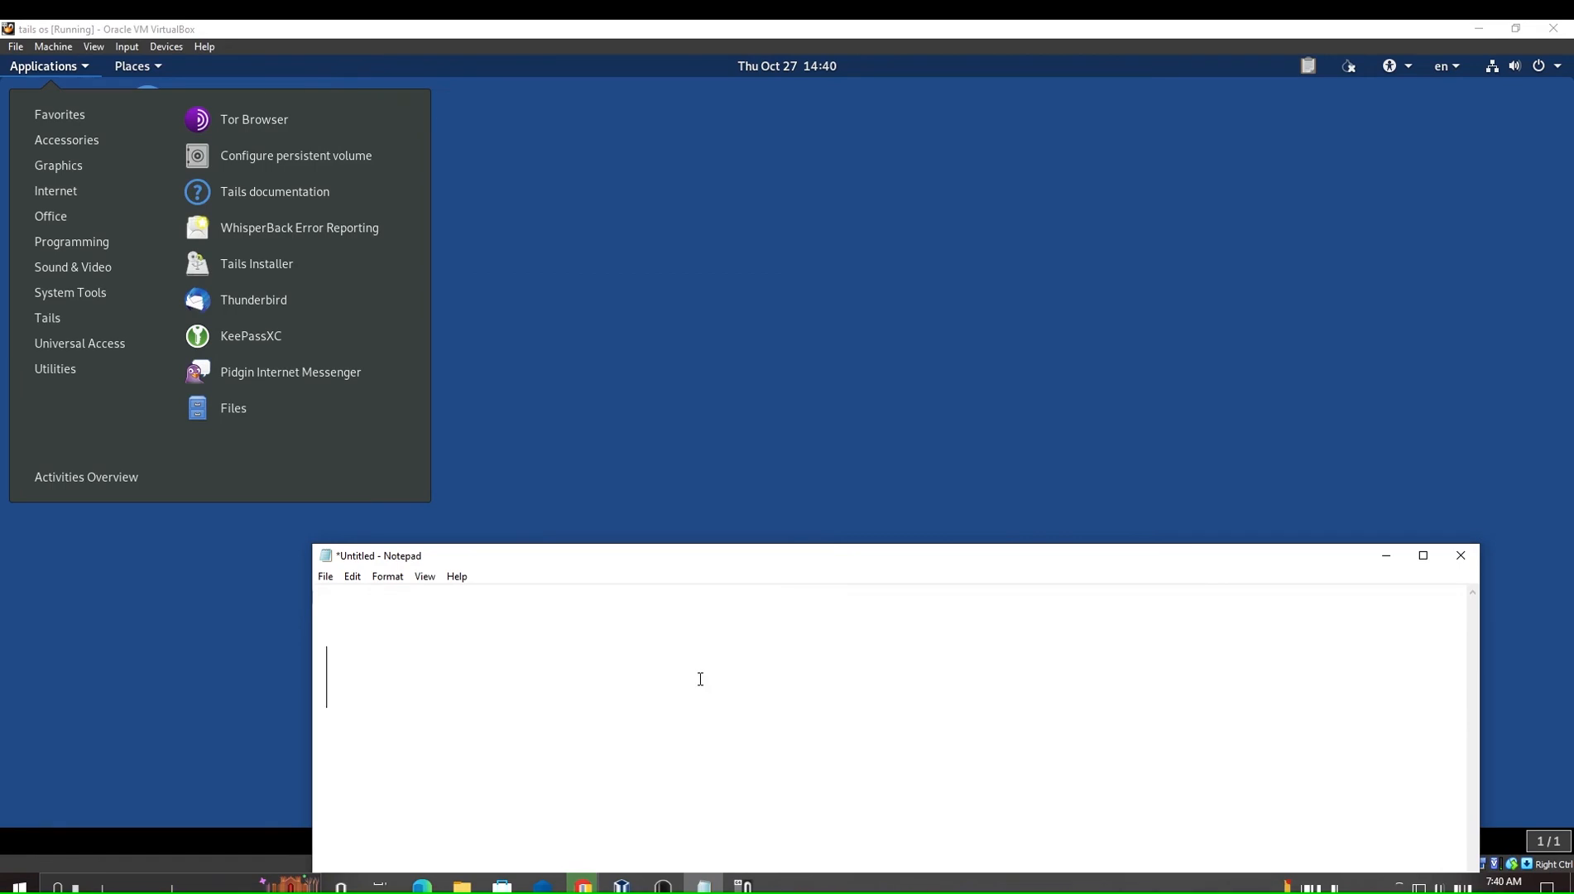
left_click(711, 642)
type("here ")
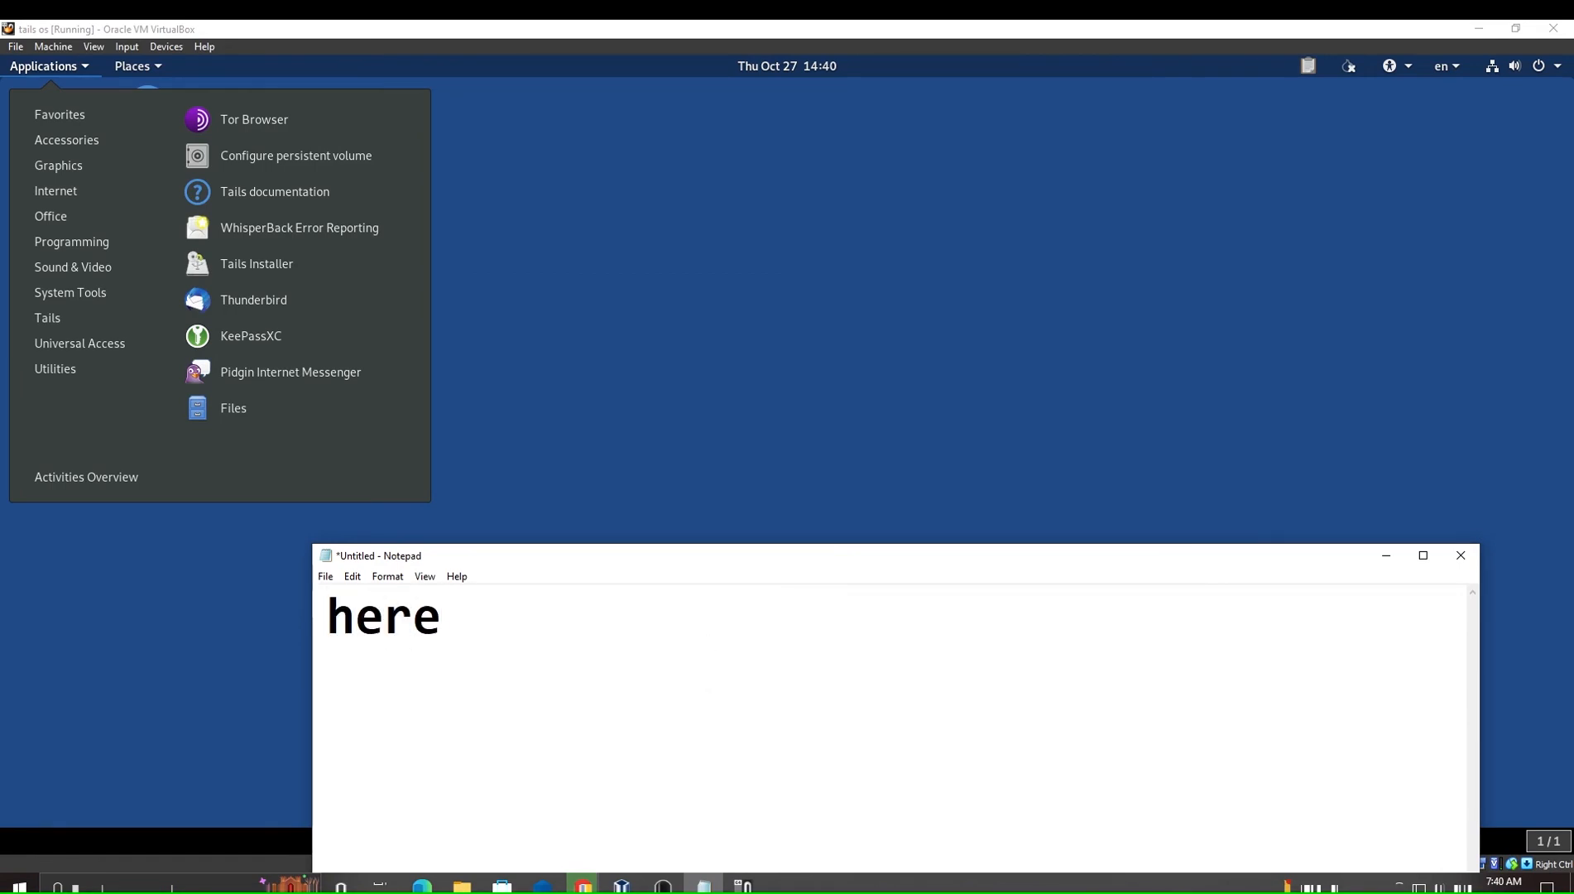
type("your")
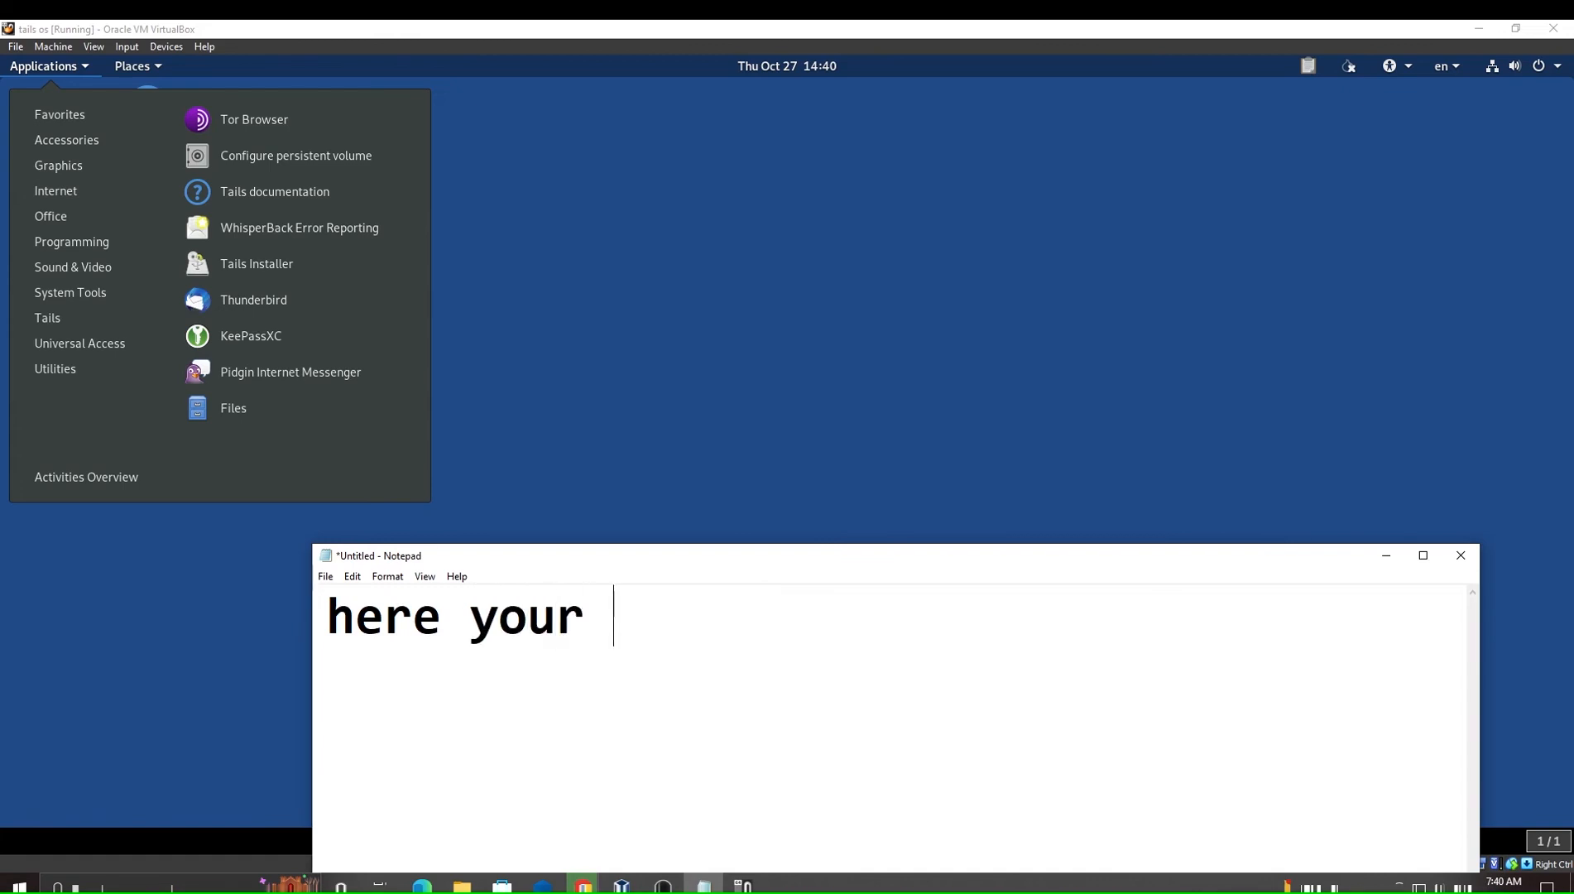
key("BackSpace")
key("BackSpace")
type("can ")
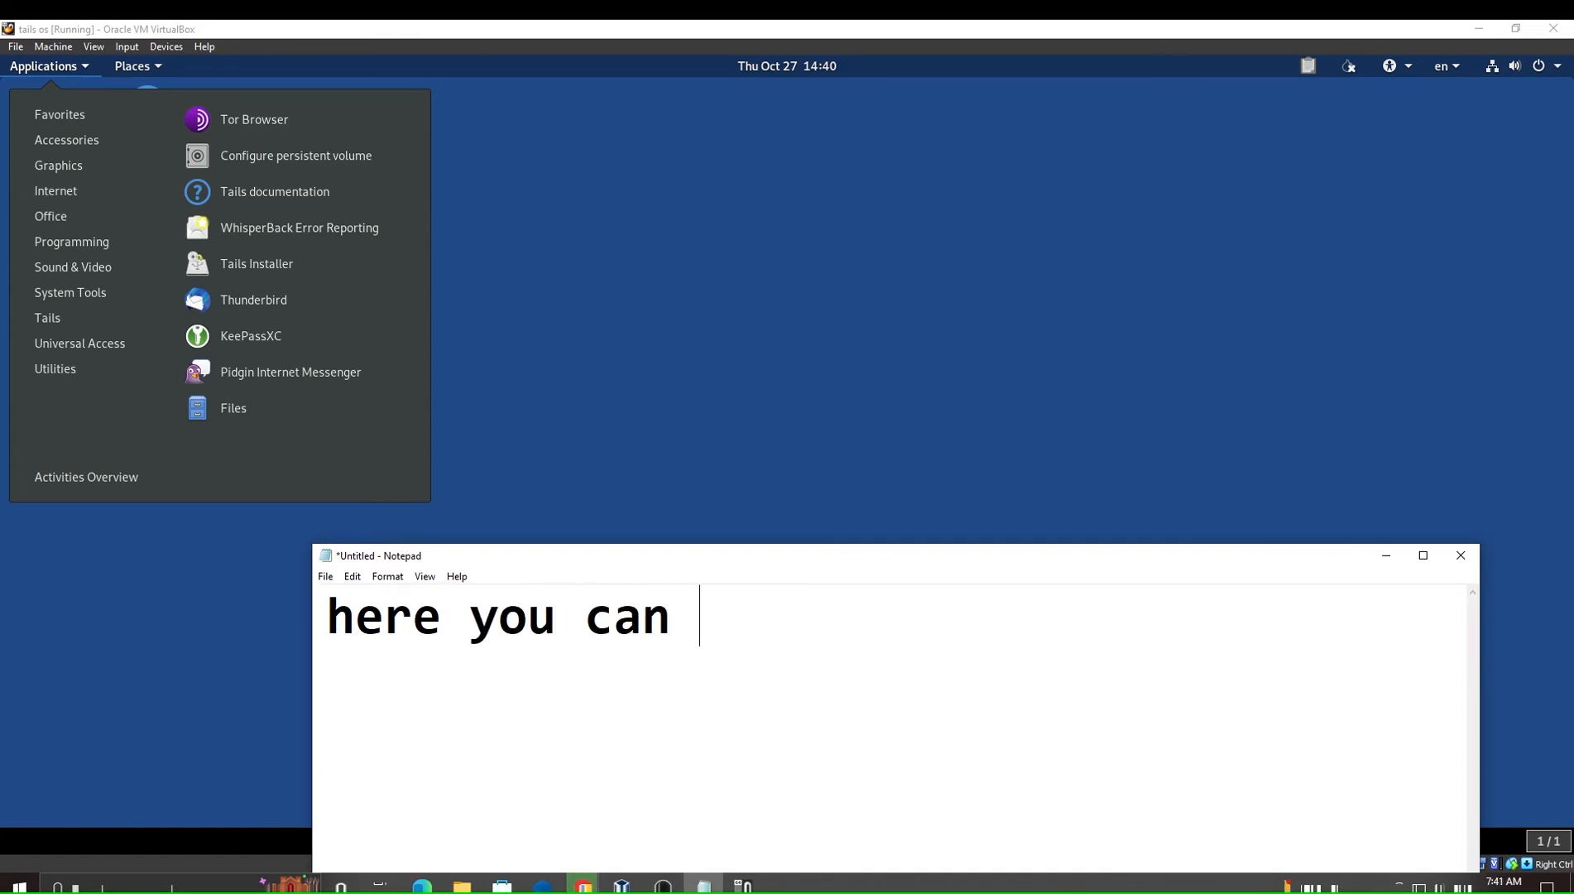
type("use tor")
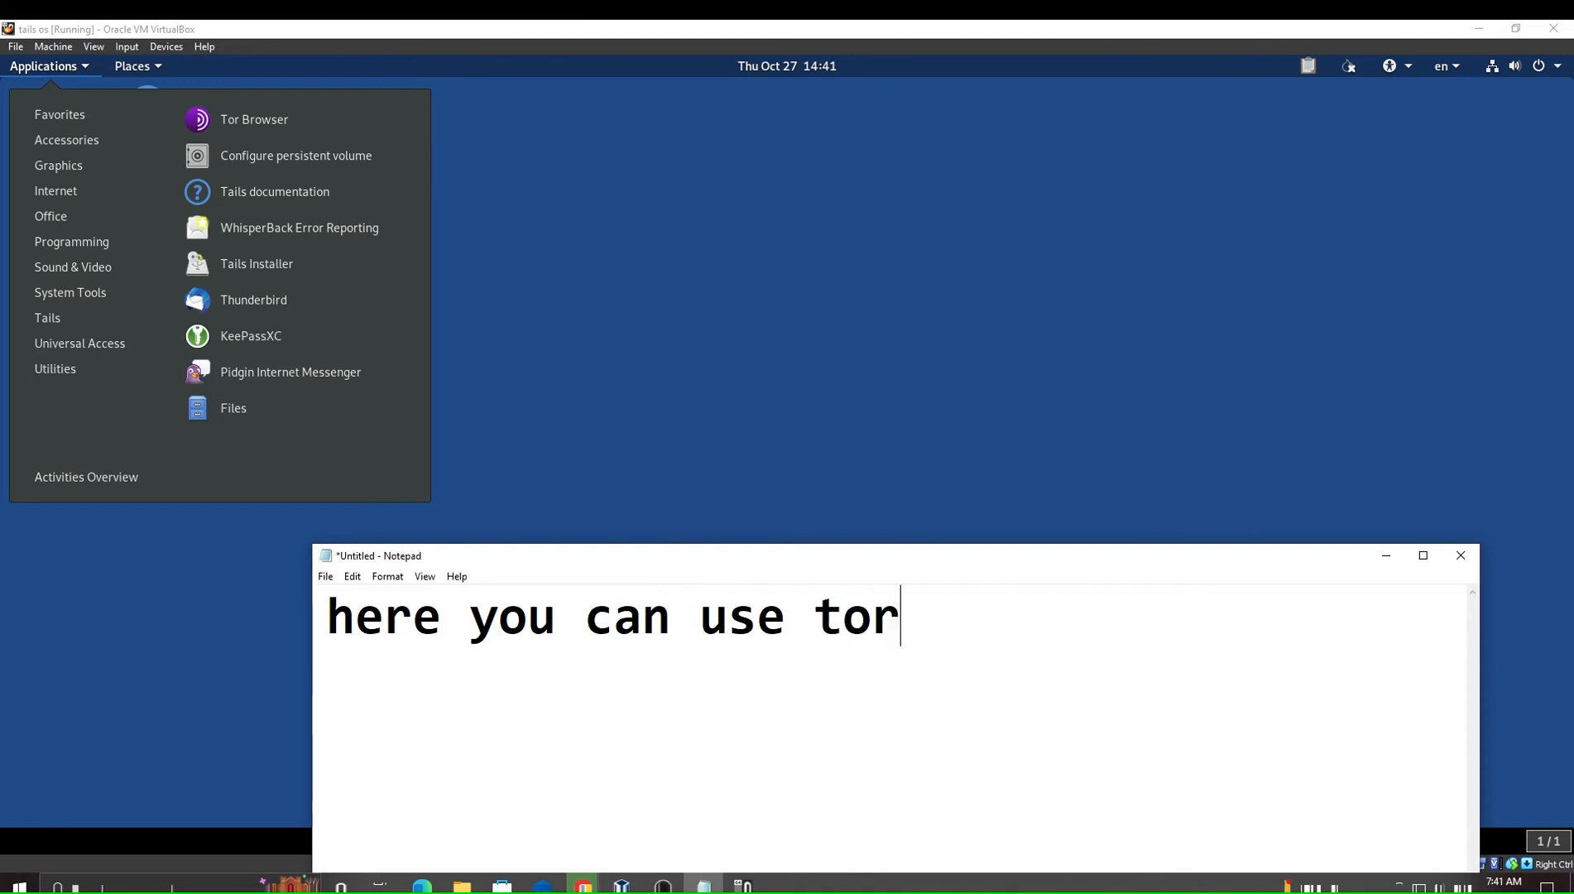
type(" brows")
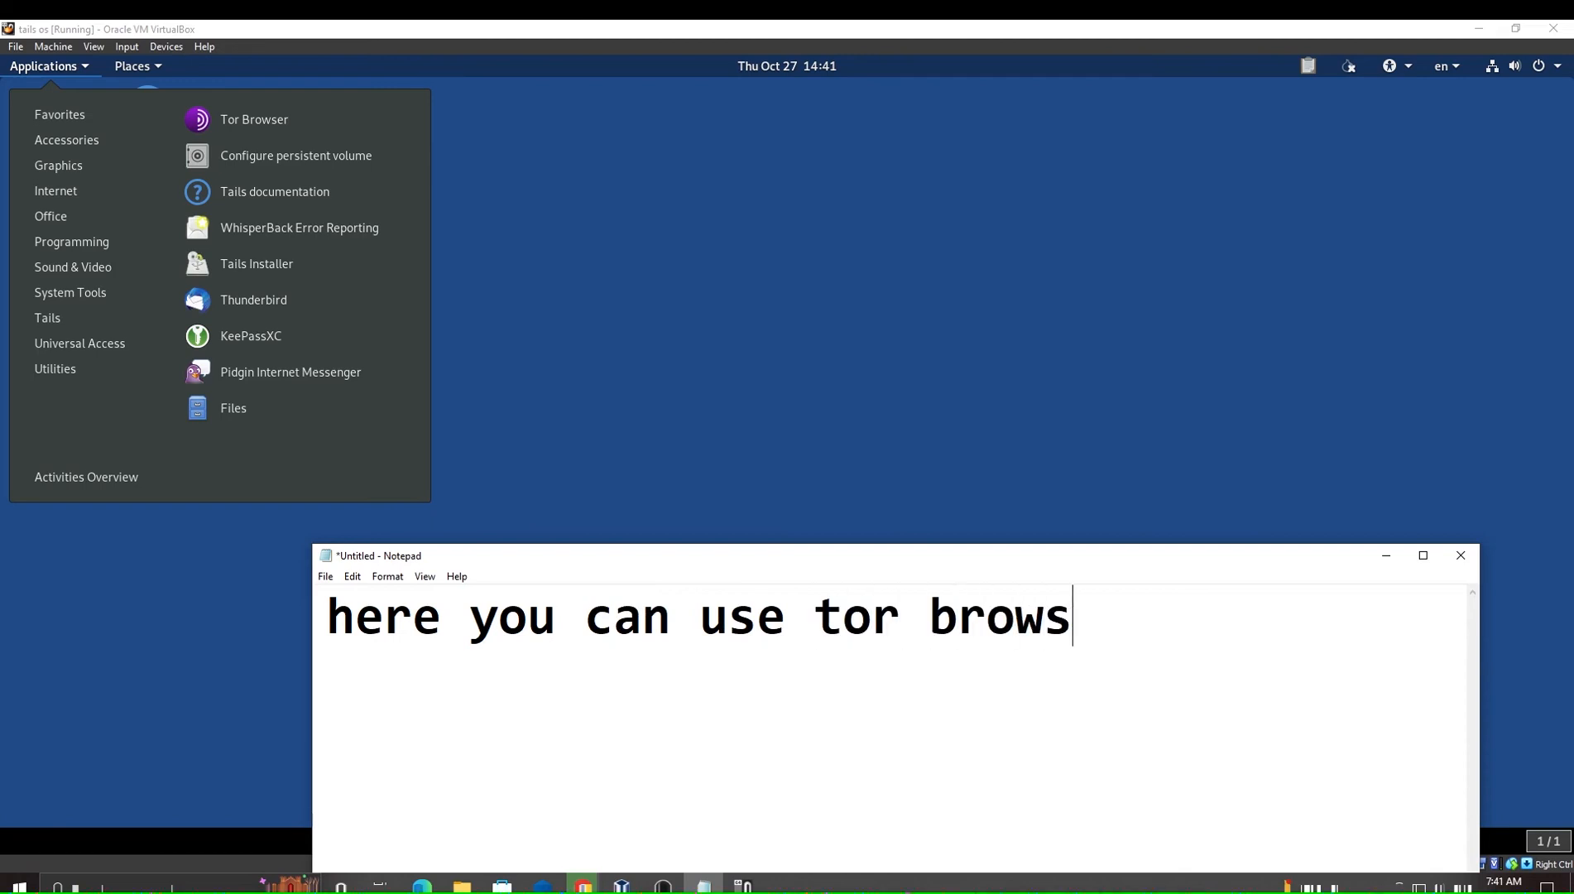
type("er")
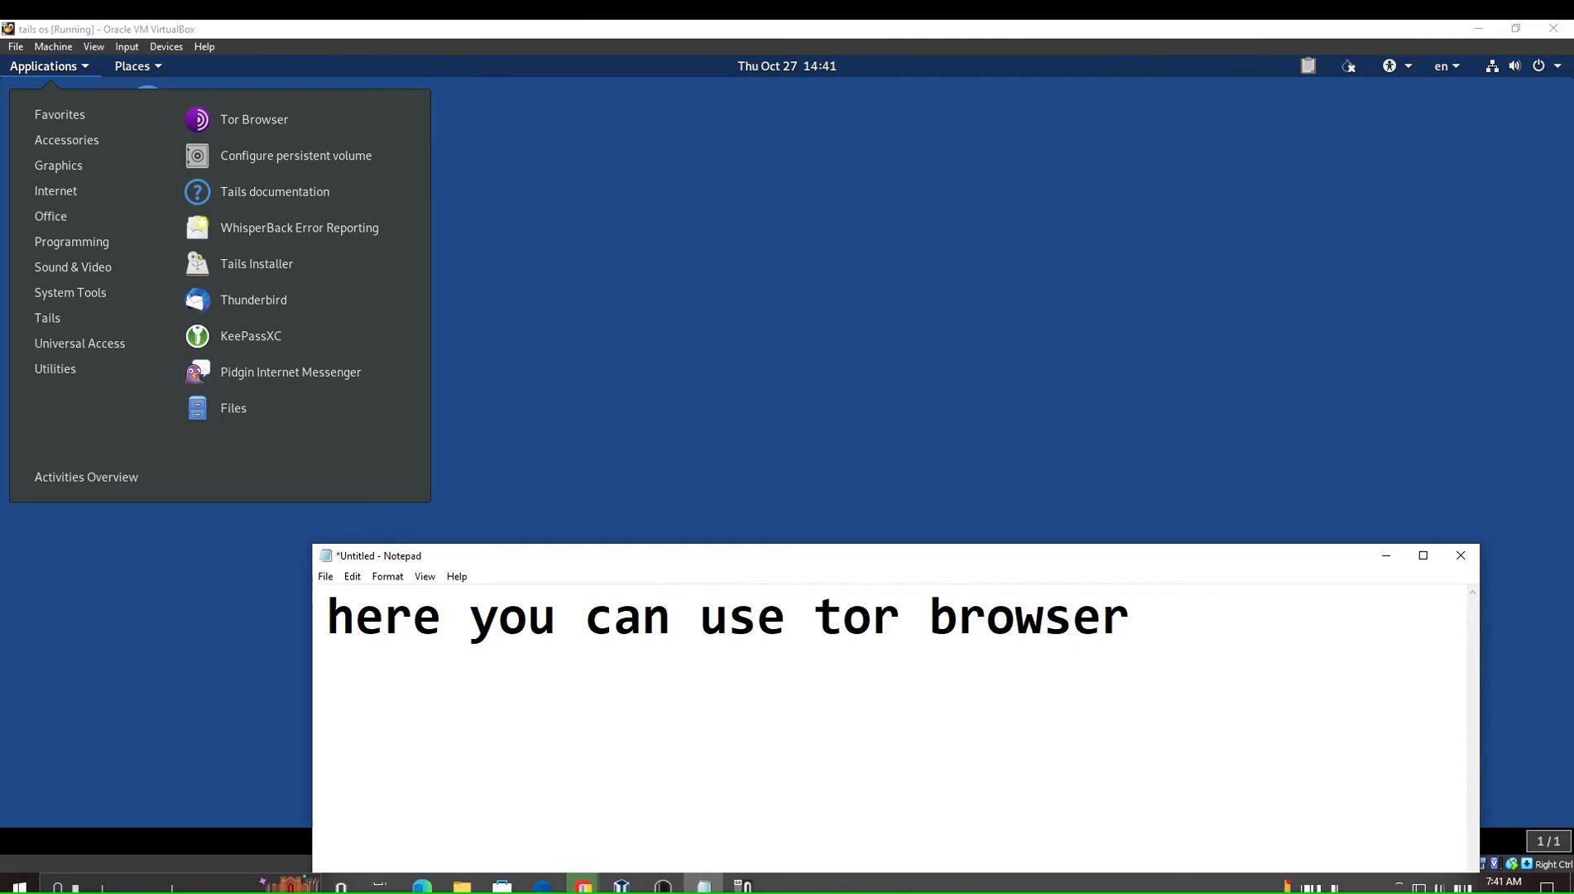
Add a second line to the note reading "thats already in tails os".
key("Return")
type("a")
key("BackSpace")
type("that")
key("BackSpace")
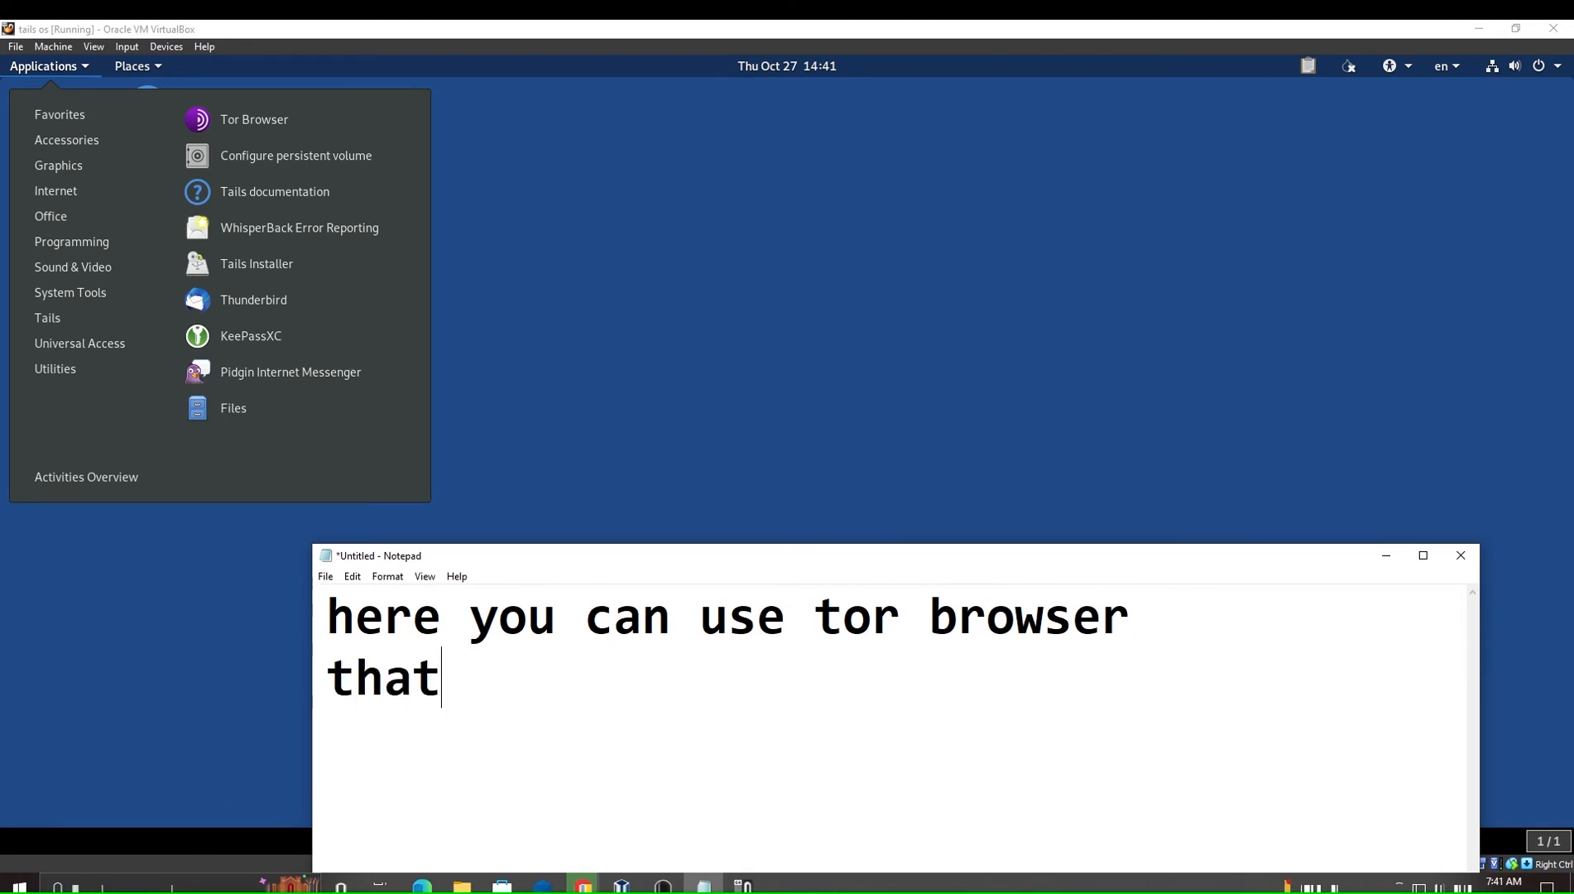
type("s alreat")
key("BackSpace")
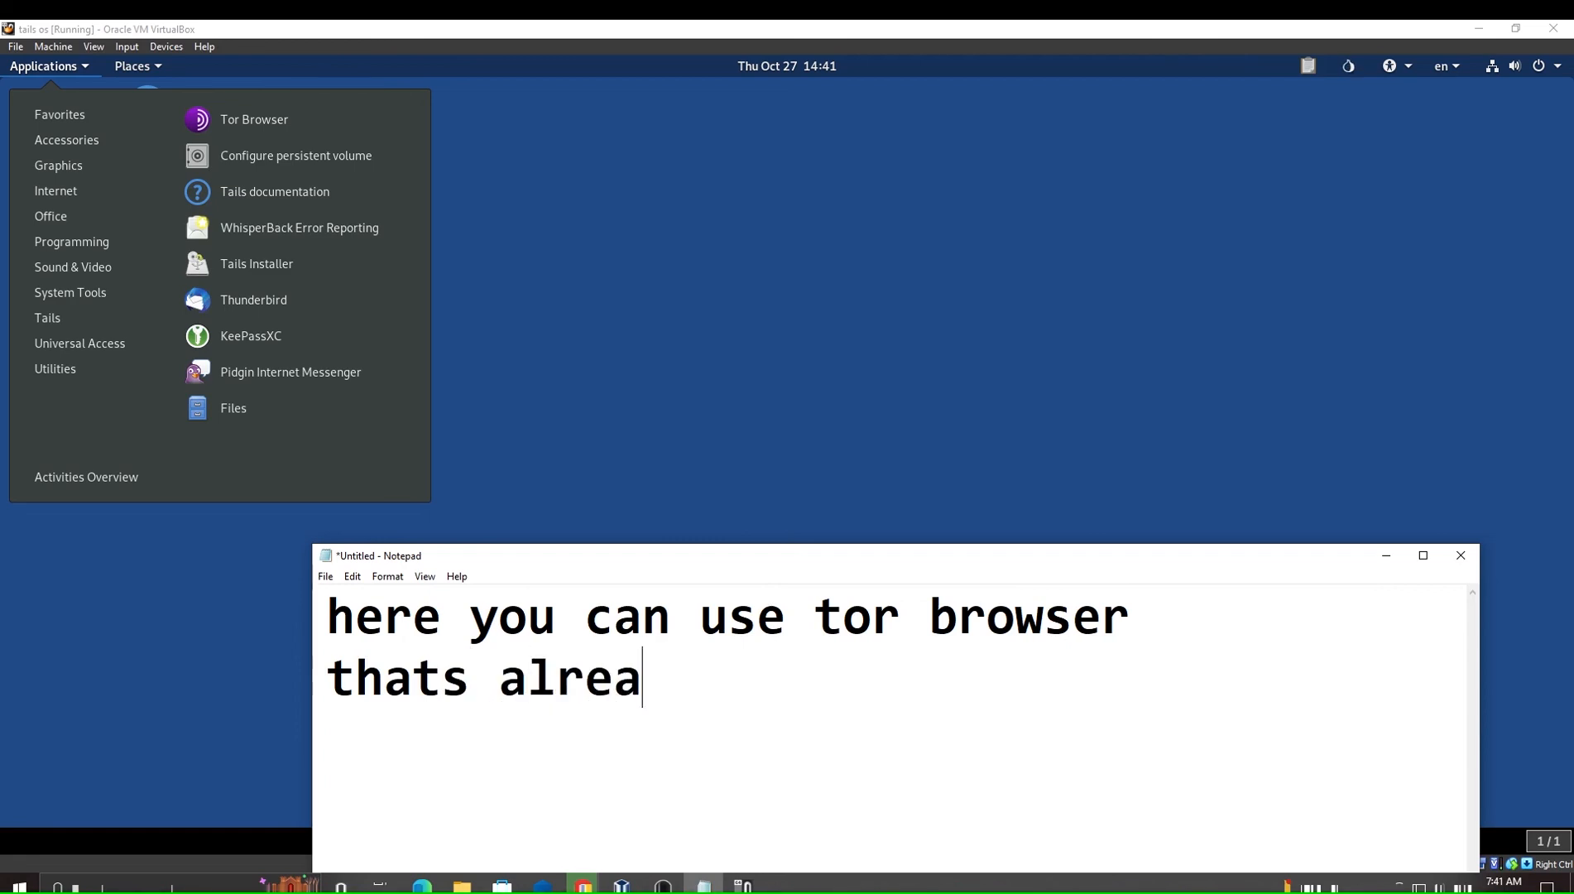
type("dy in tails os")
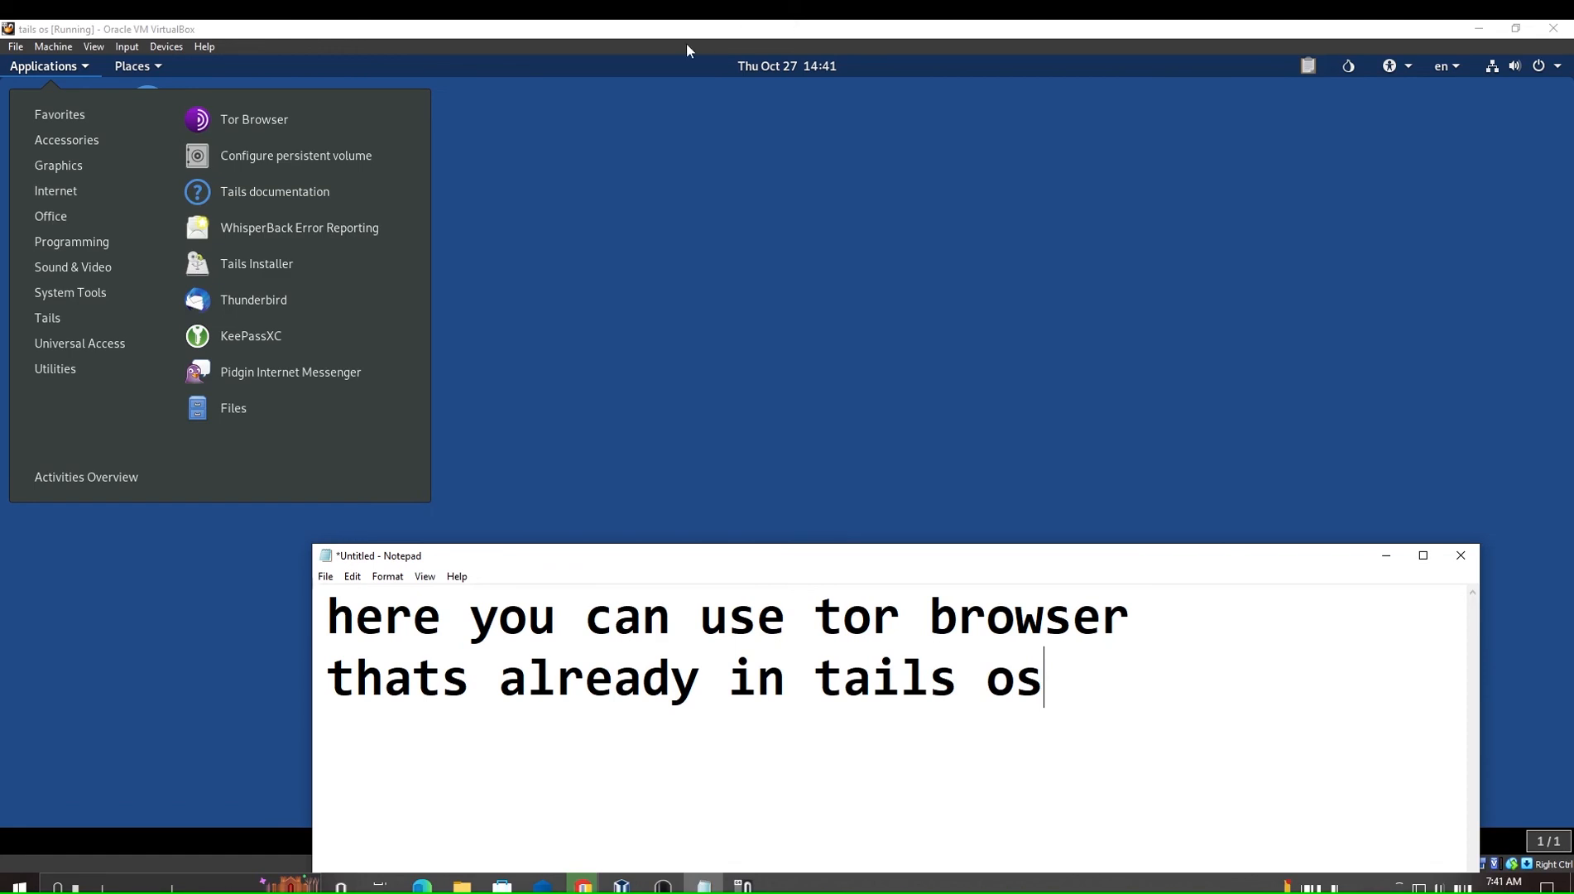
Replace the whole note with "thank you so much please like" and, on a second line, "subscribe and share".
key("ctrl+a")
type("th")
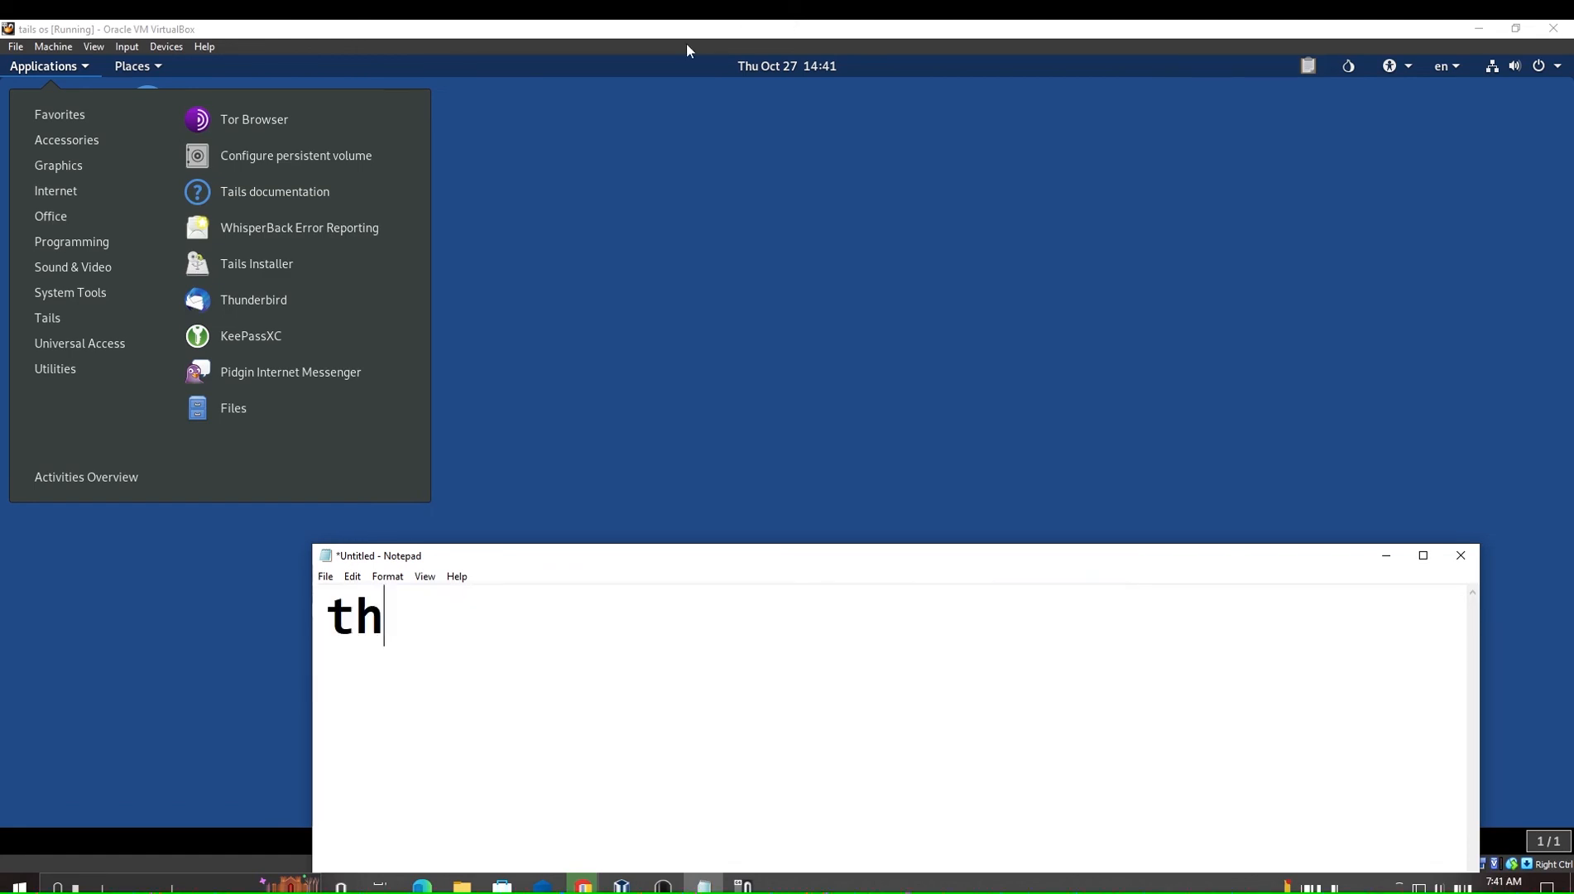
type("ank you ")
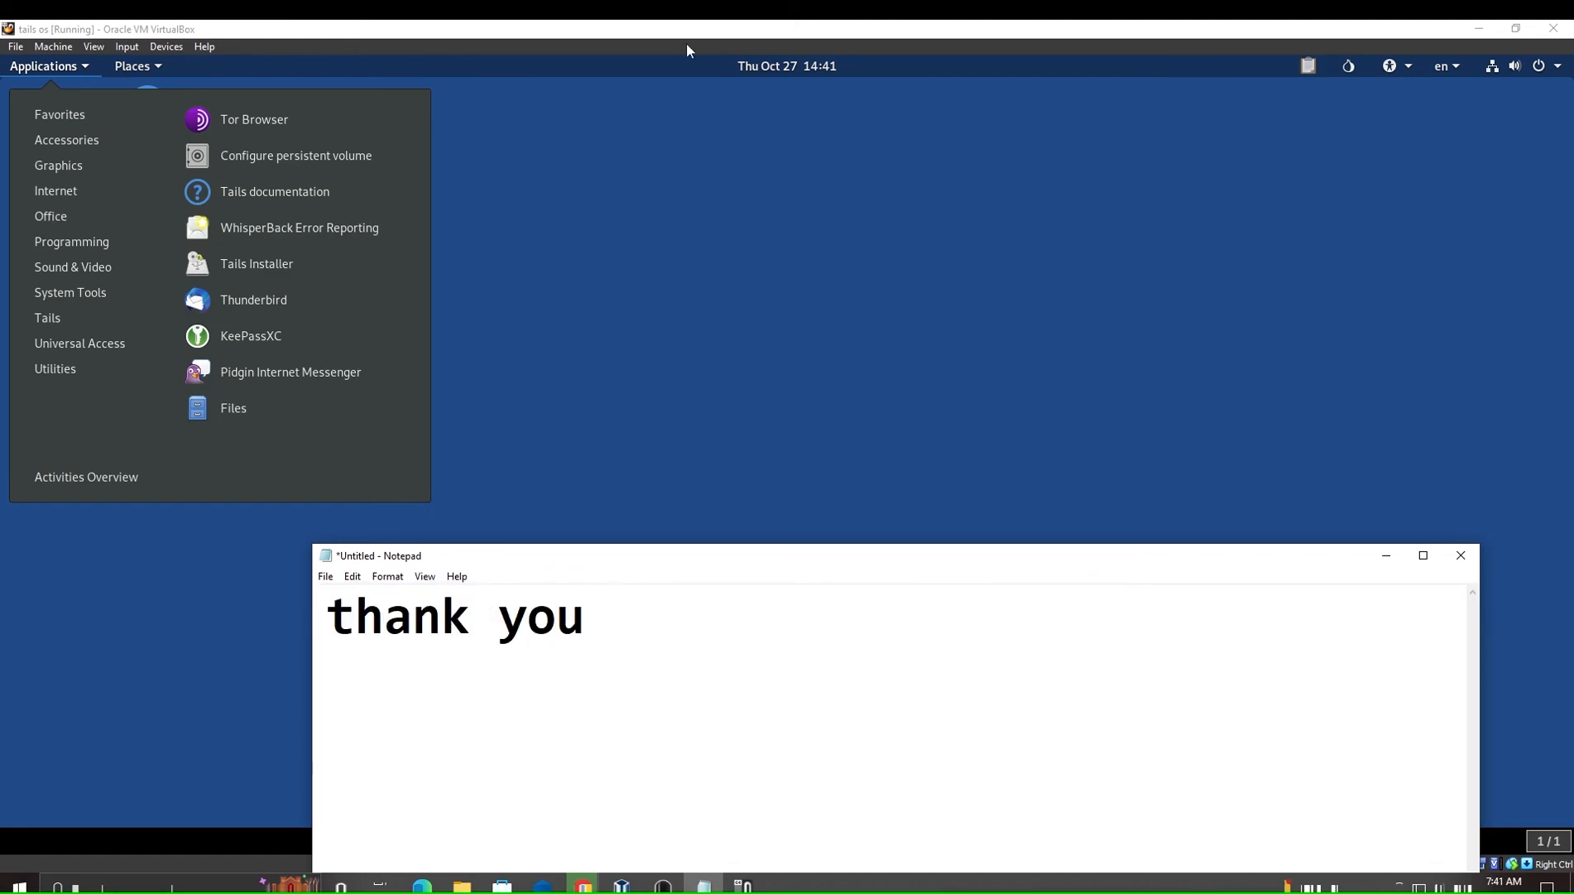
type("so much ple")
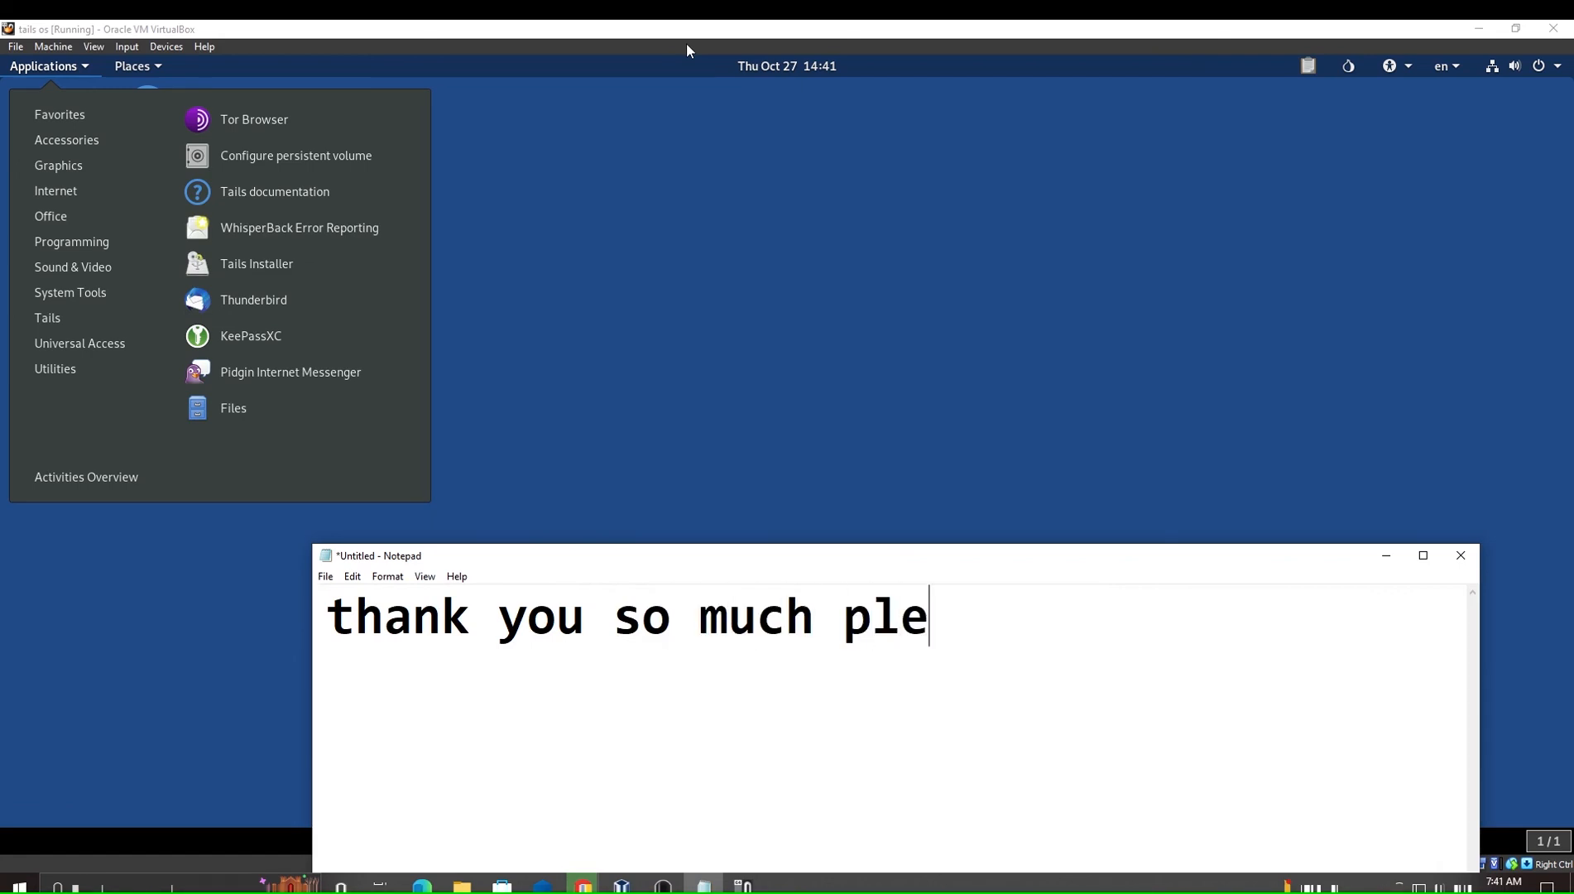
type("ase like")
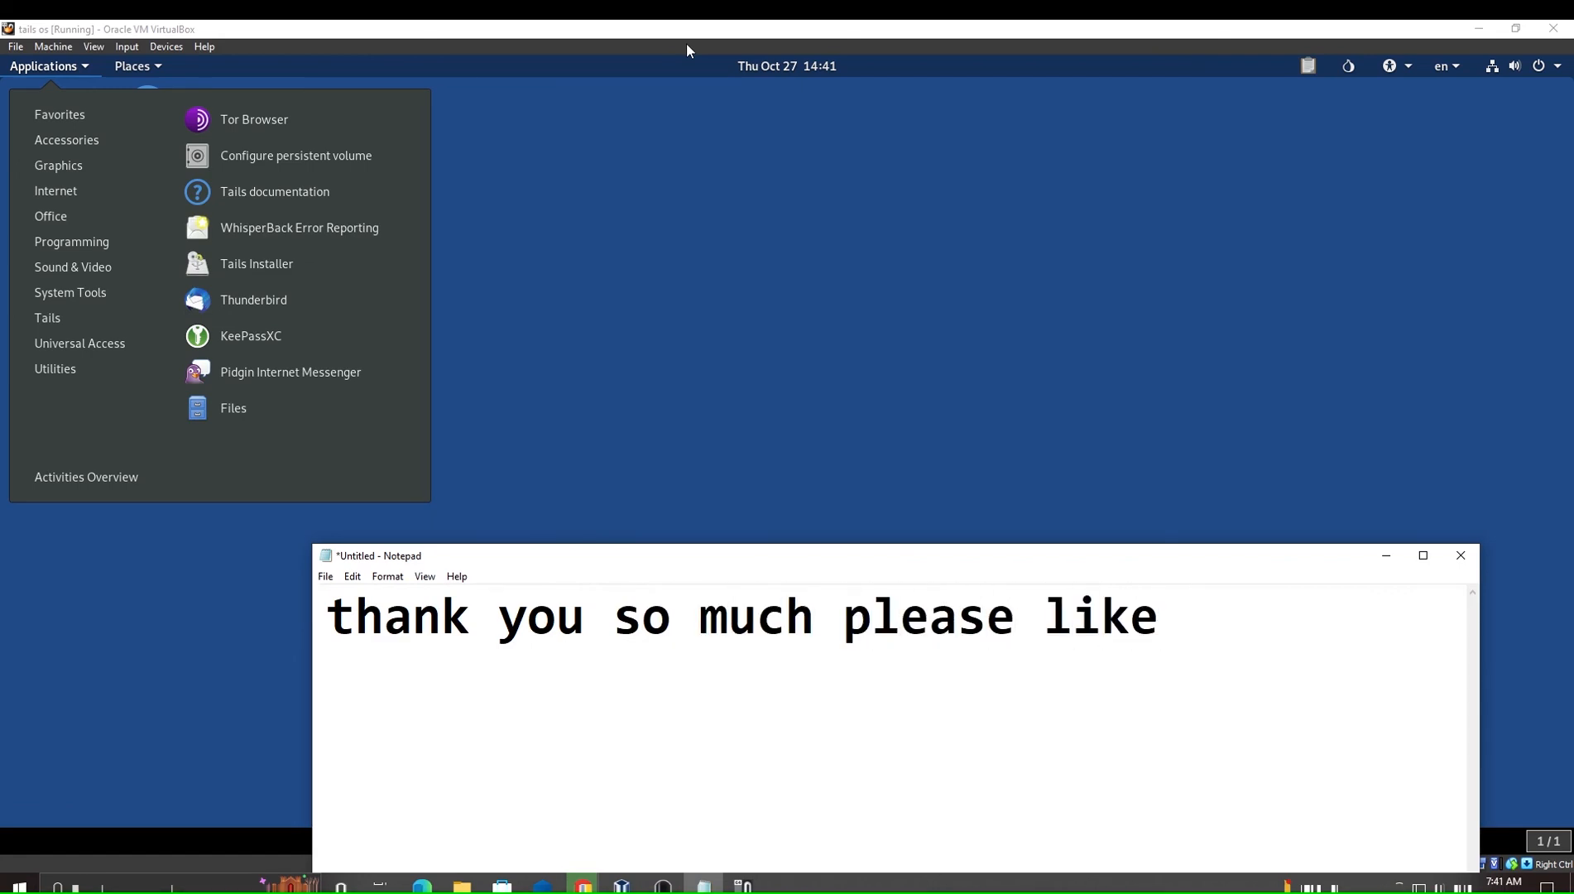
key("Return")
type("sub")
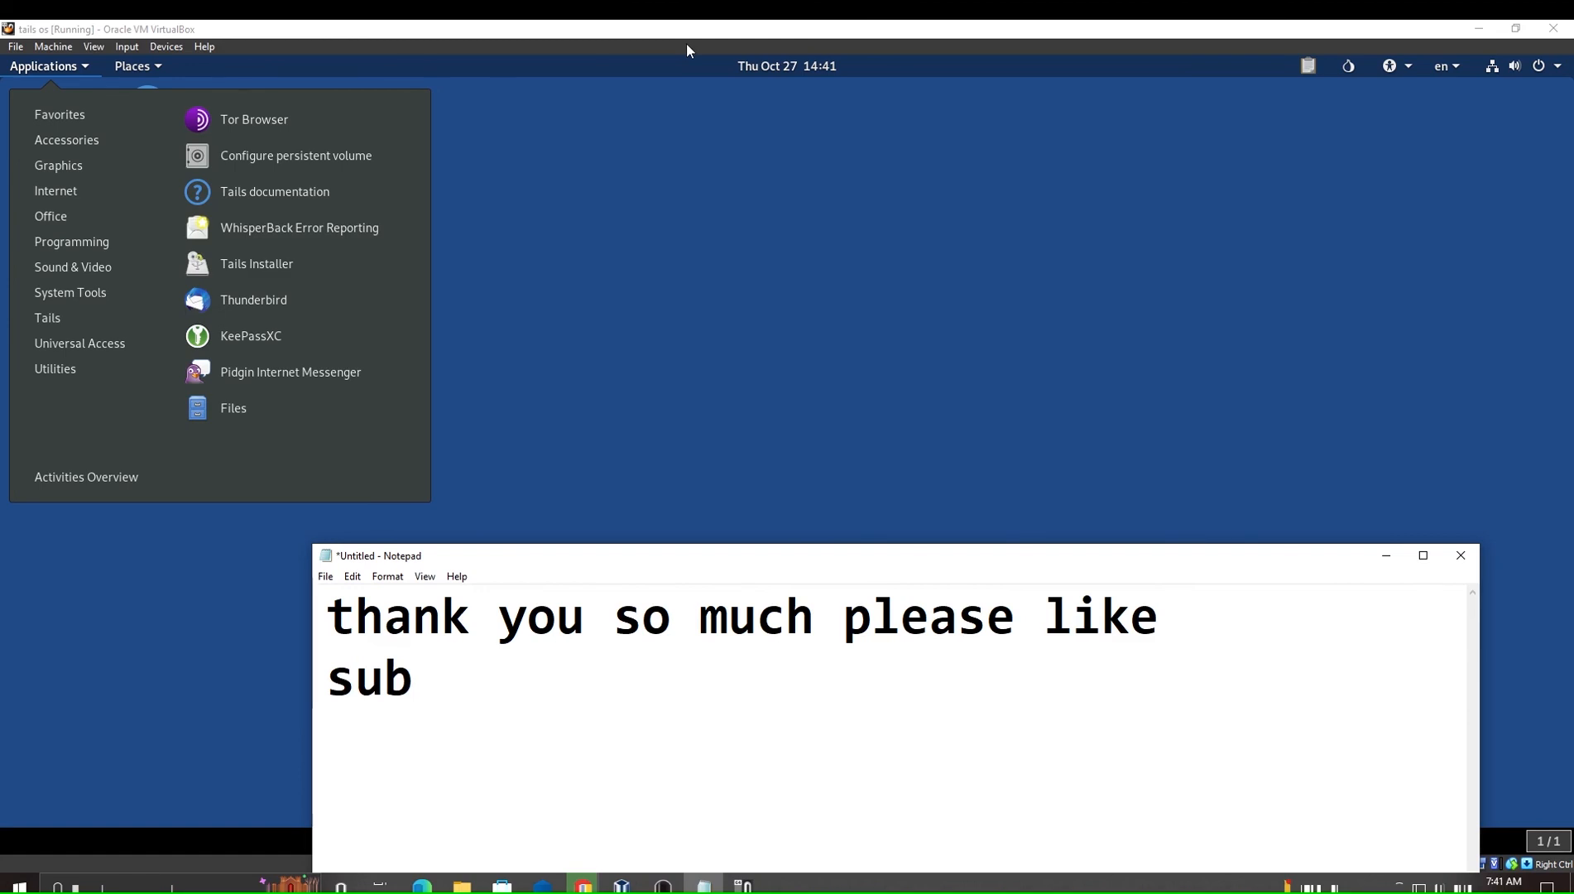
type("scribe and ")
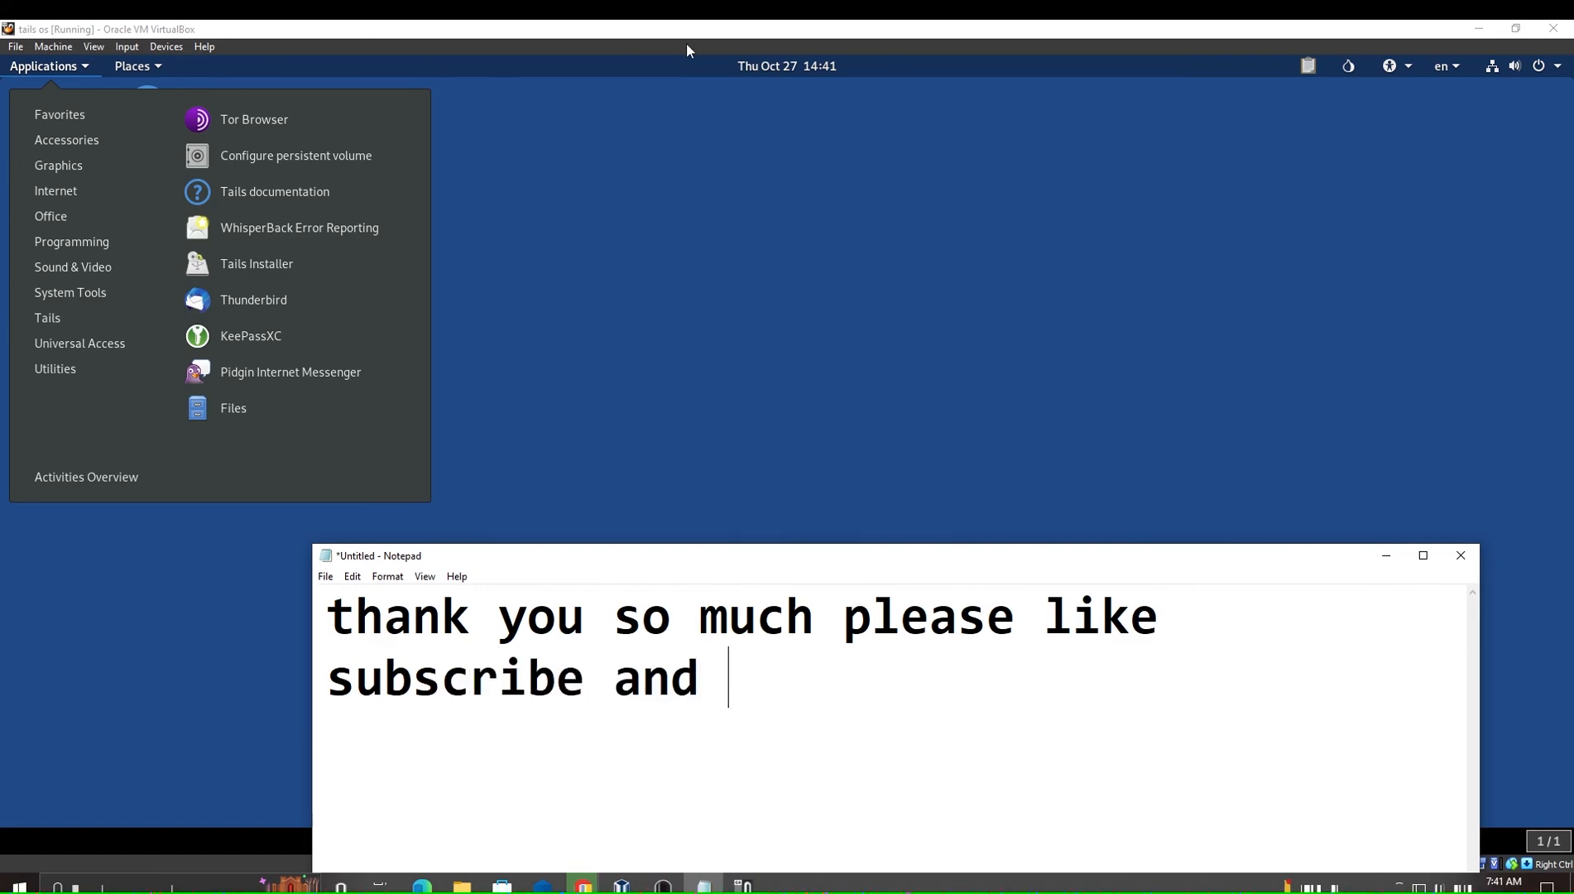
type("share")
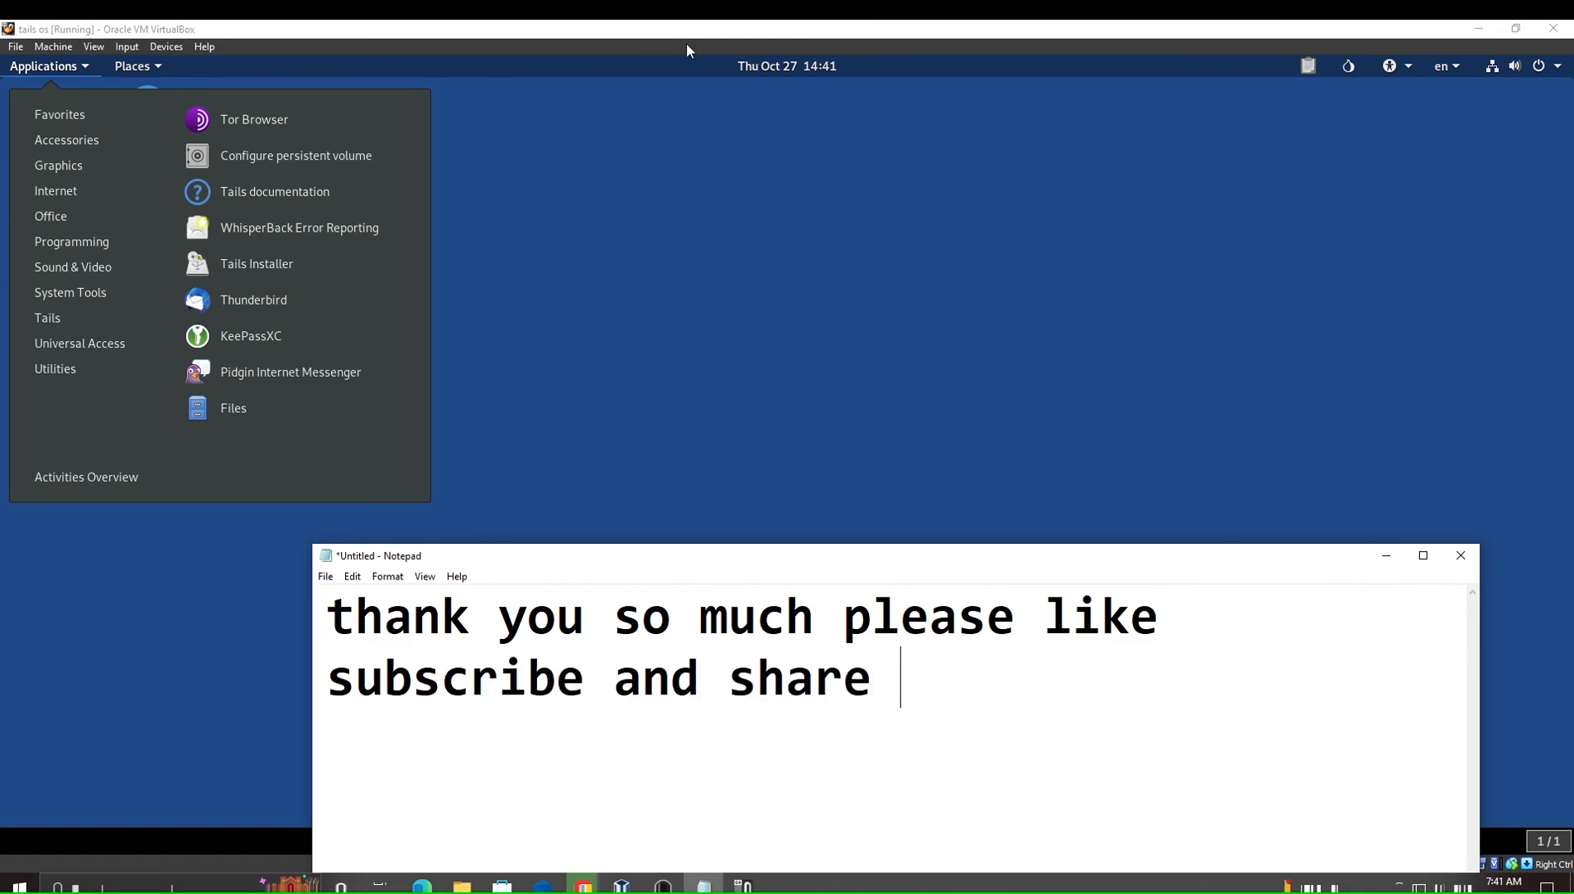
Add a third line to the closing note reading "thank you for watching".
key("Return")
type("thank ")
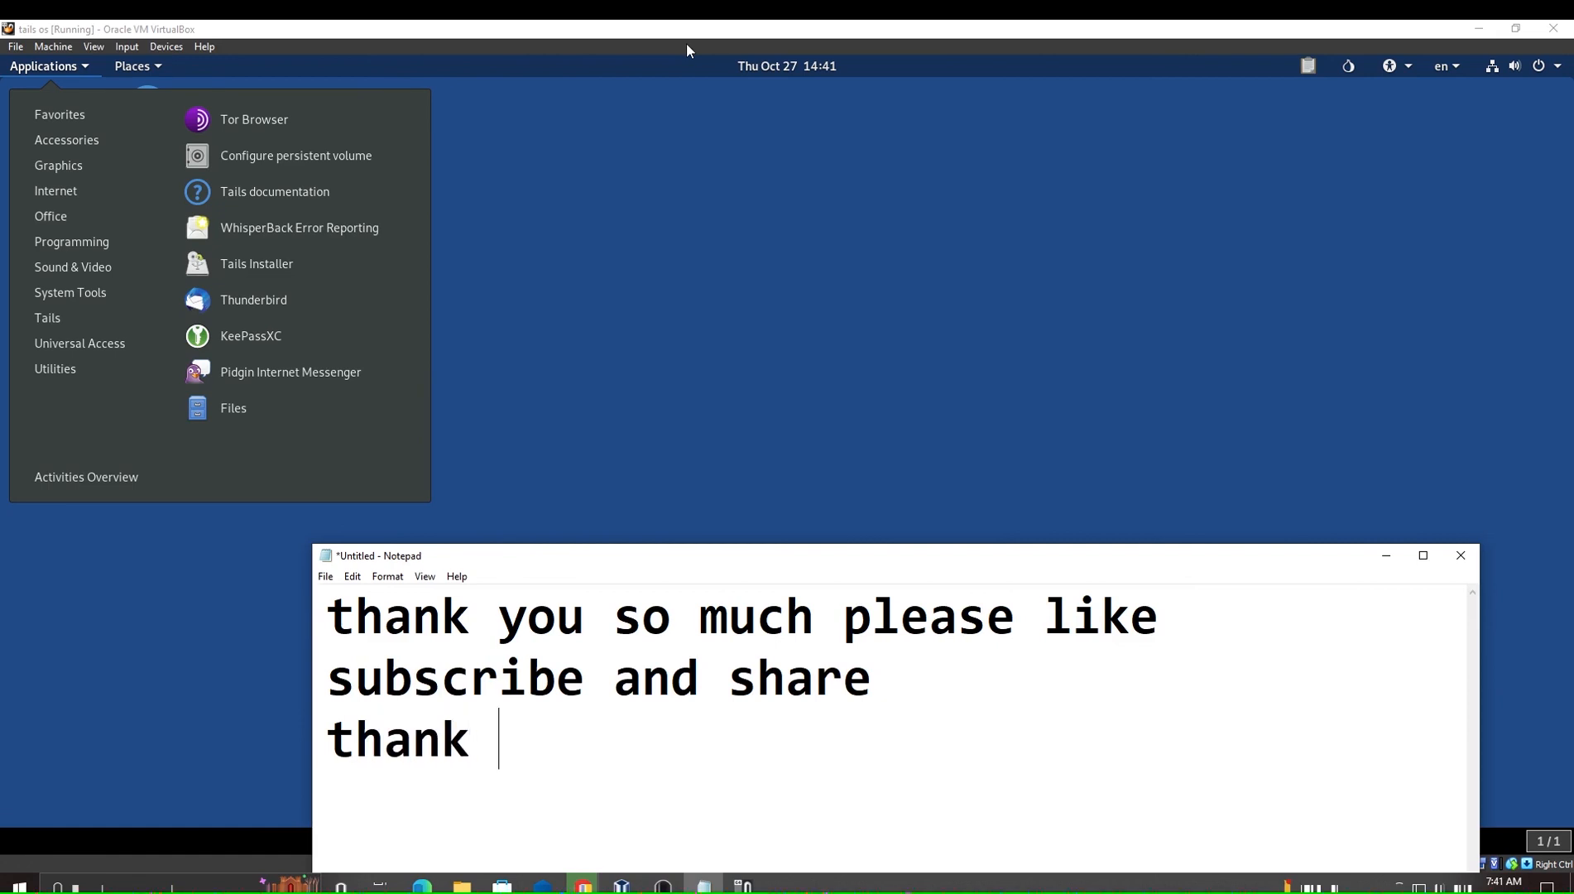
type("you ")
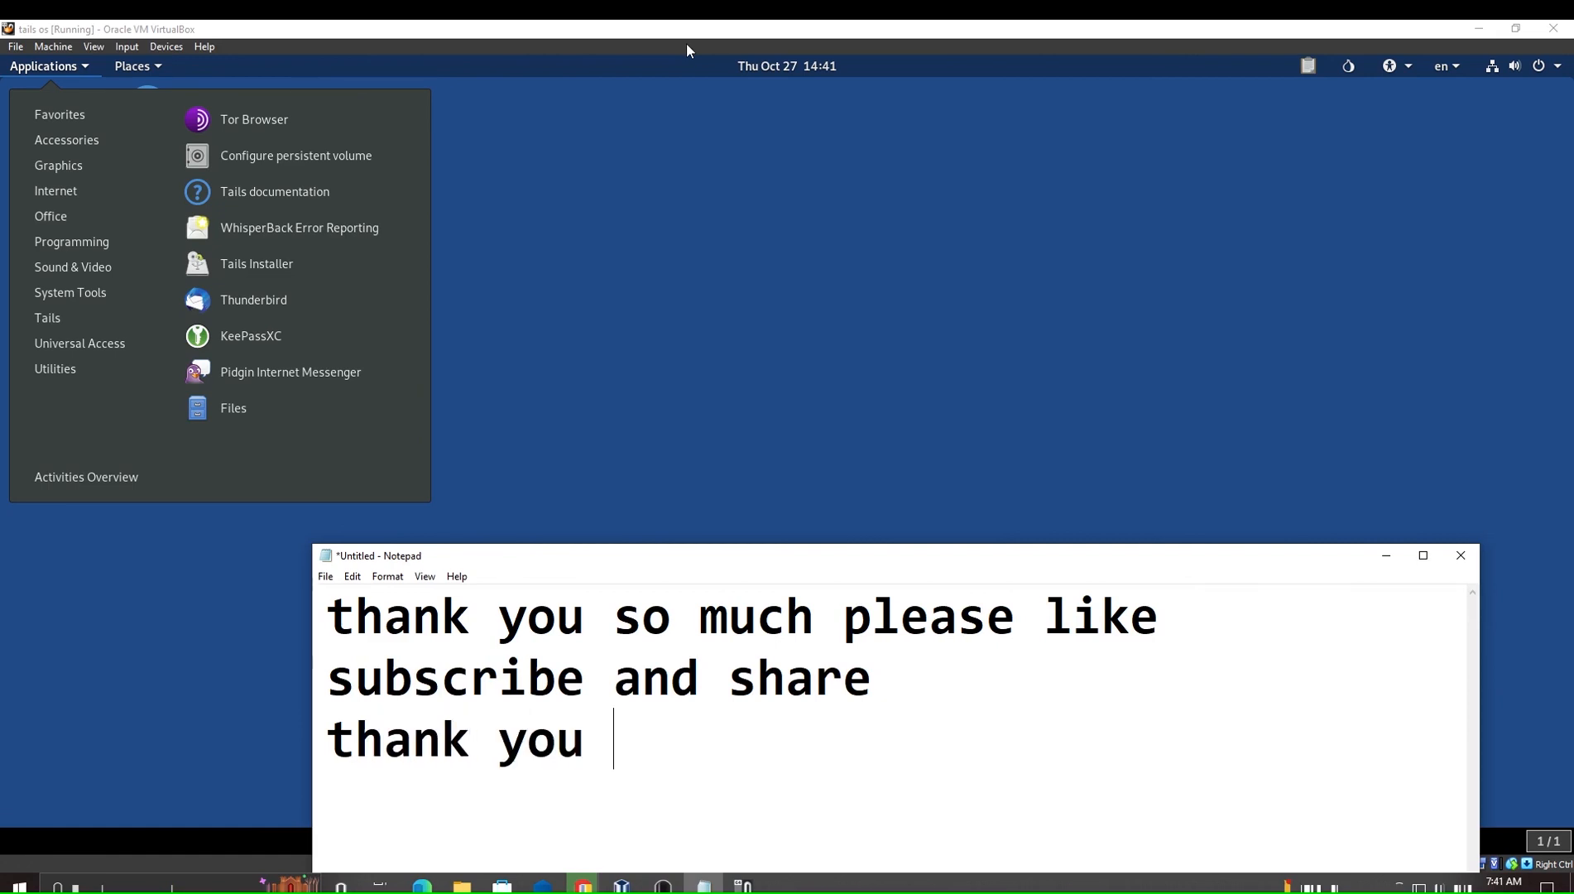
type("for wa")
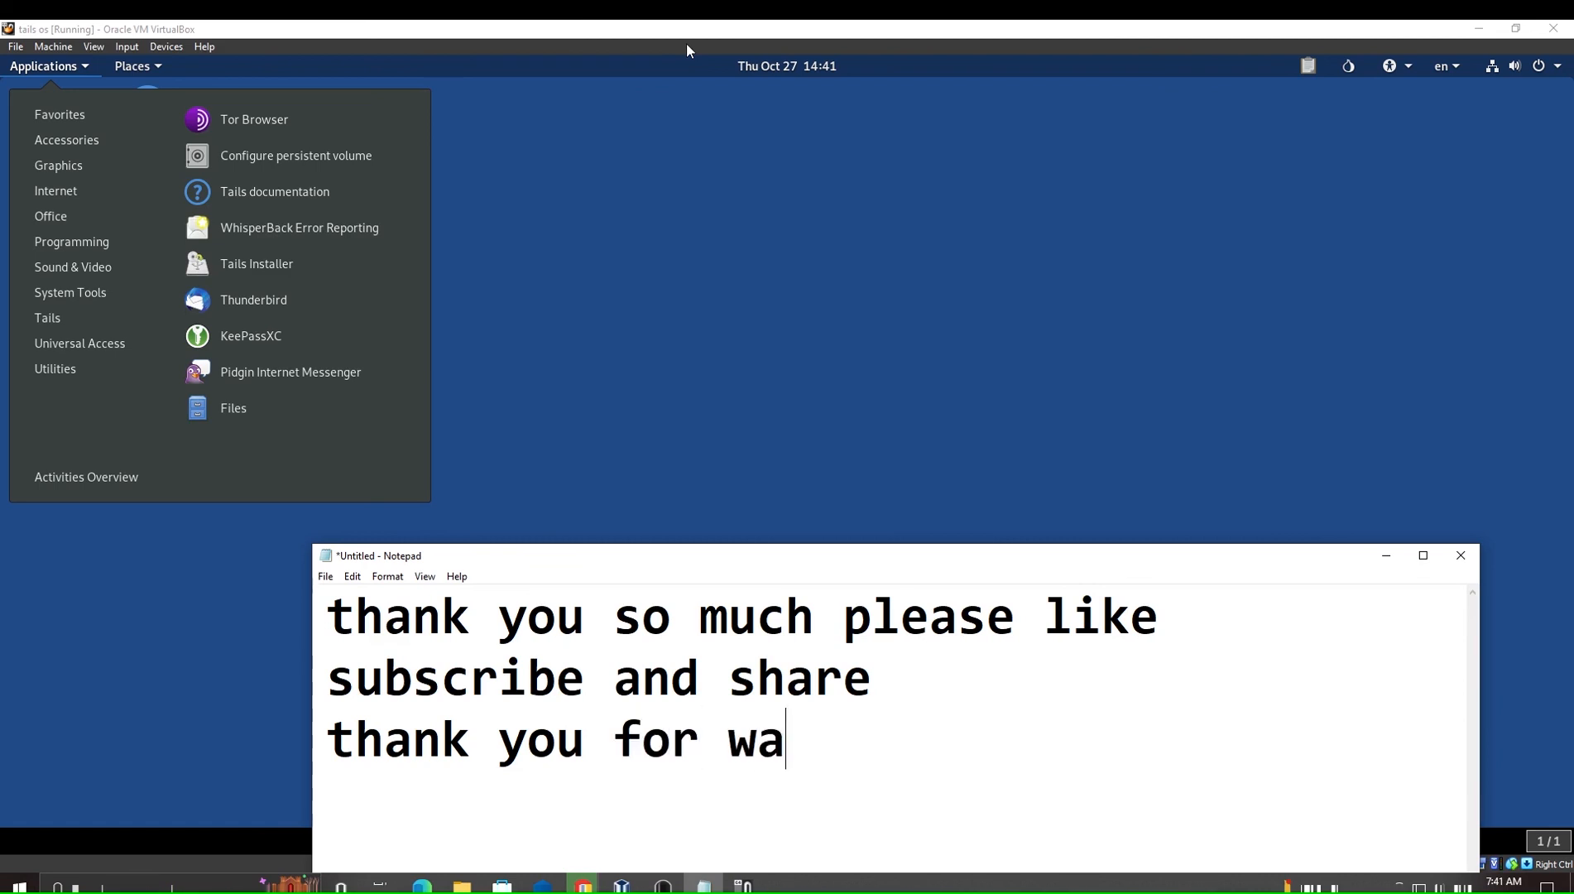
type("tching")
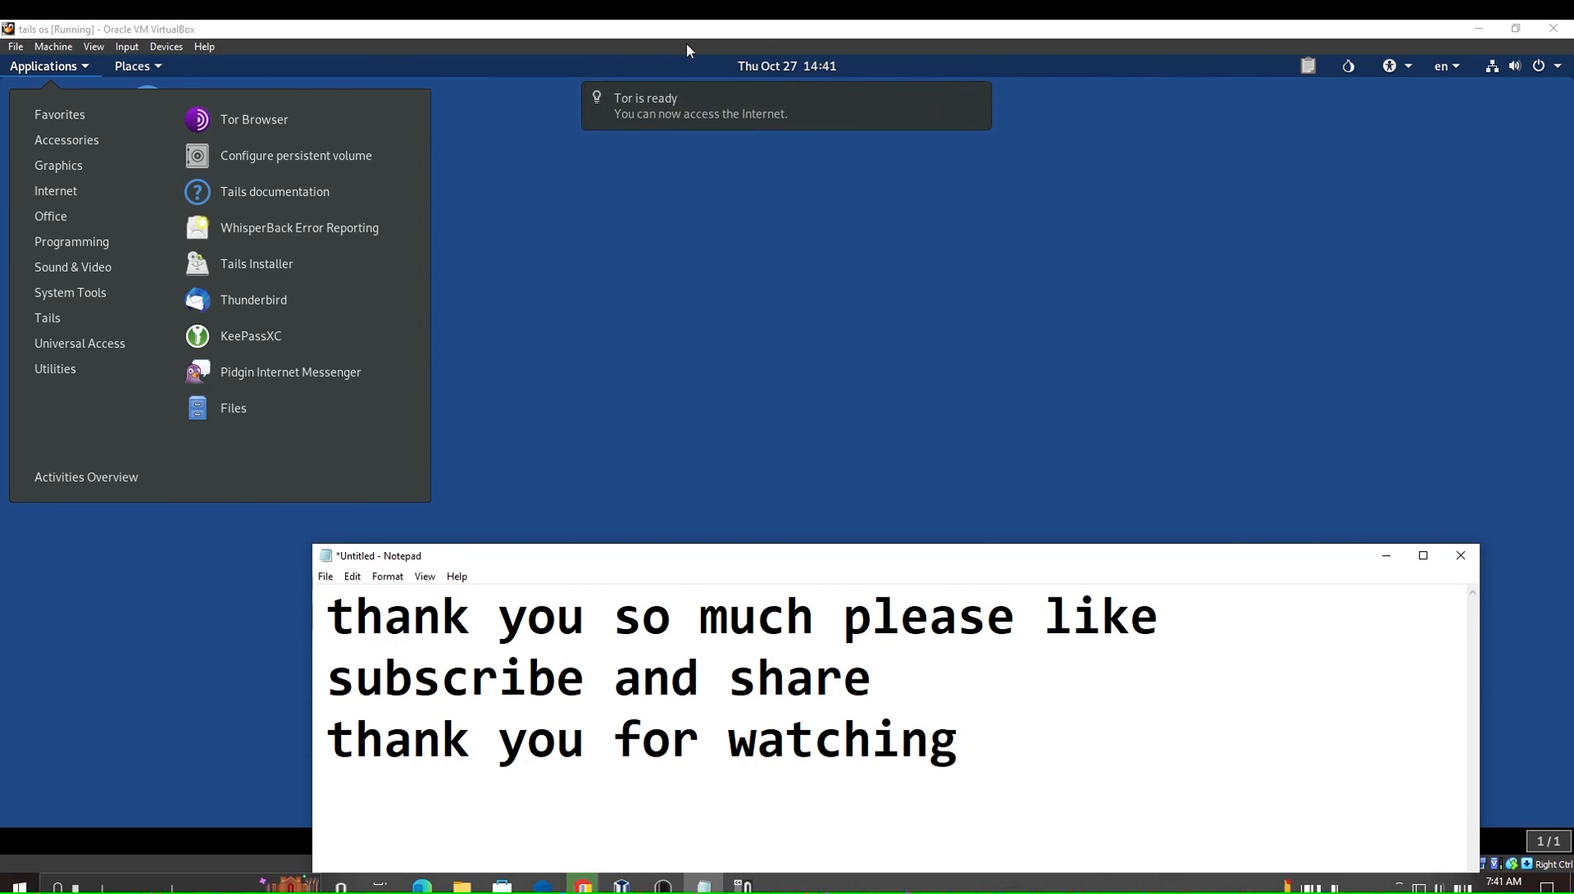
Replace the entire thank-you note with "good bye".
key("ctrl+a")
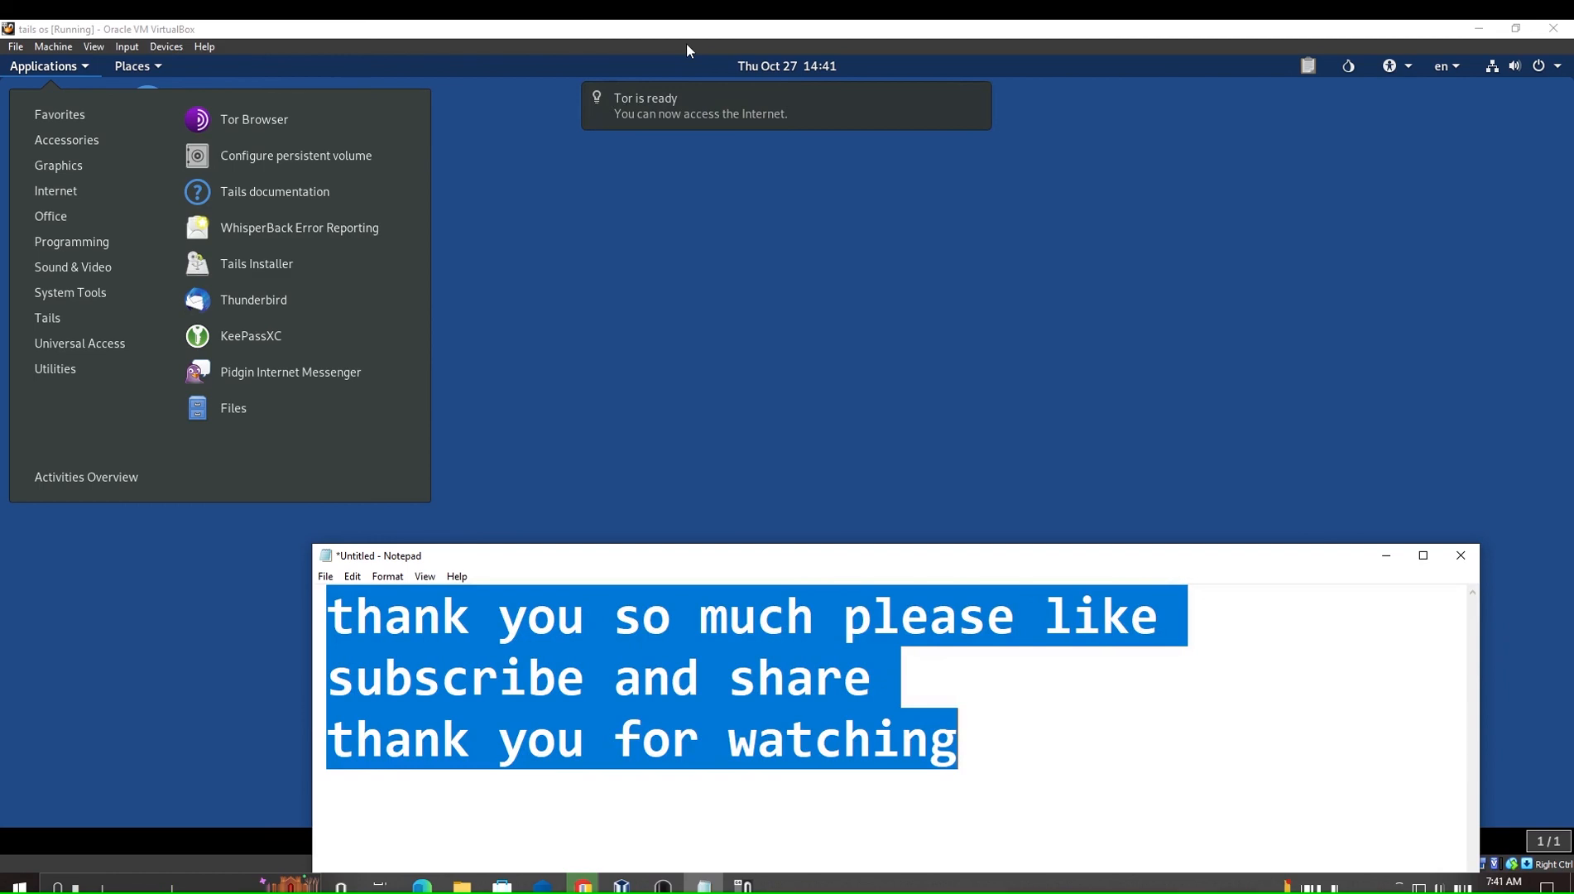
type("good  ")
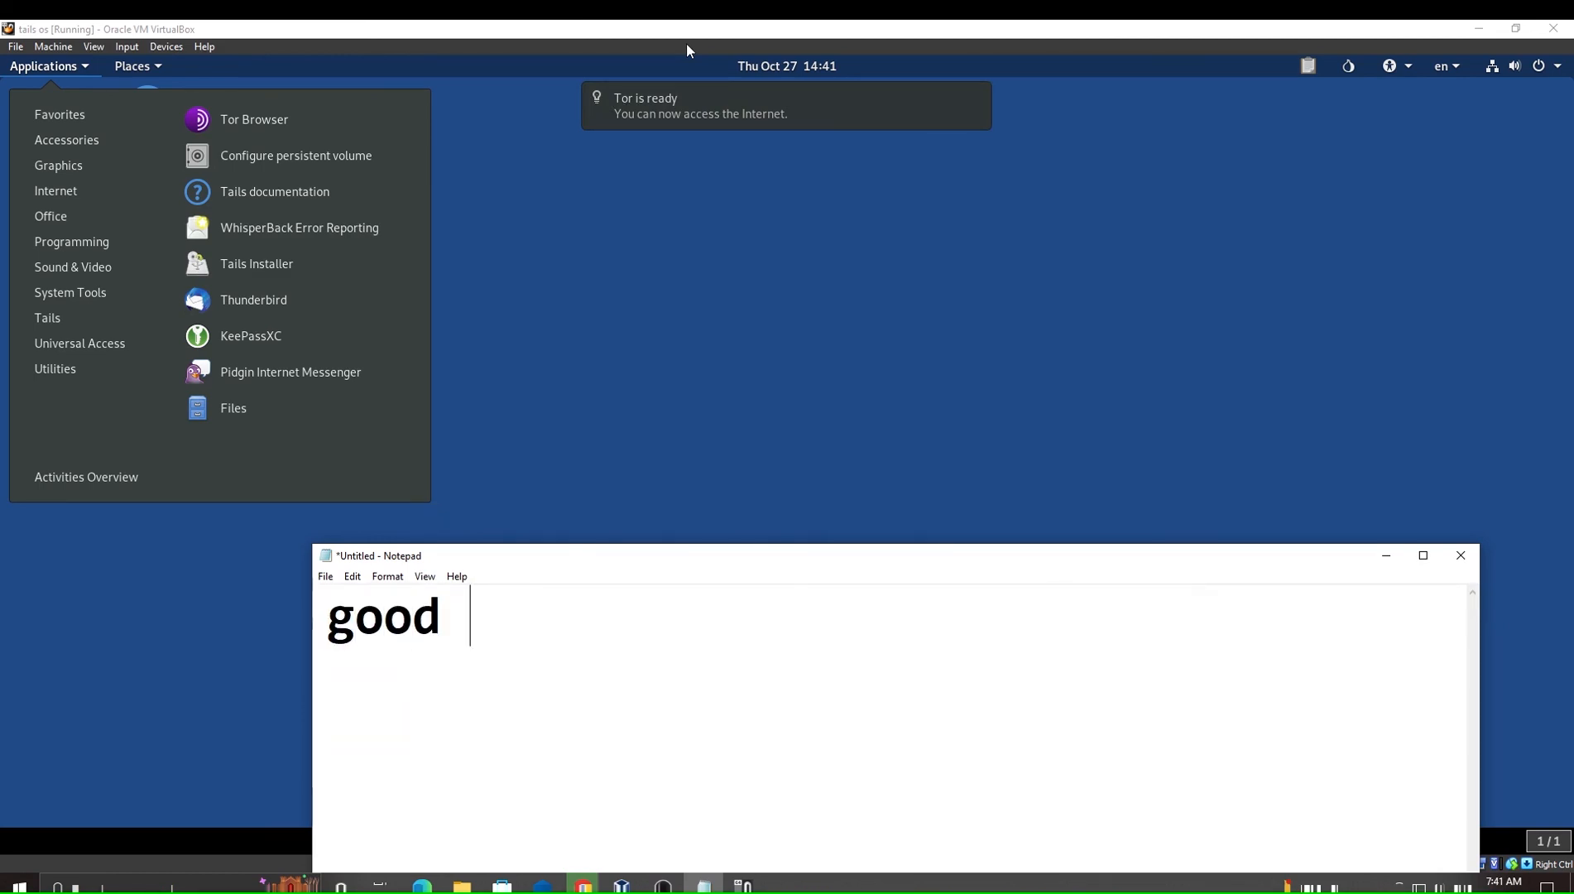
type("bye")
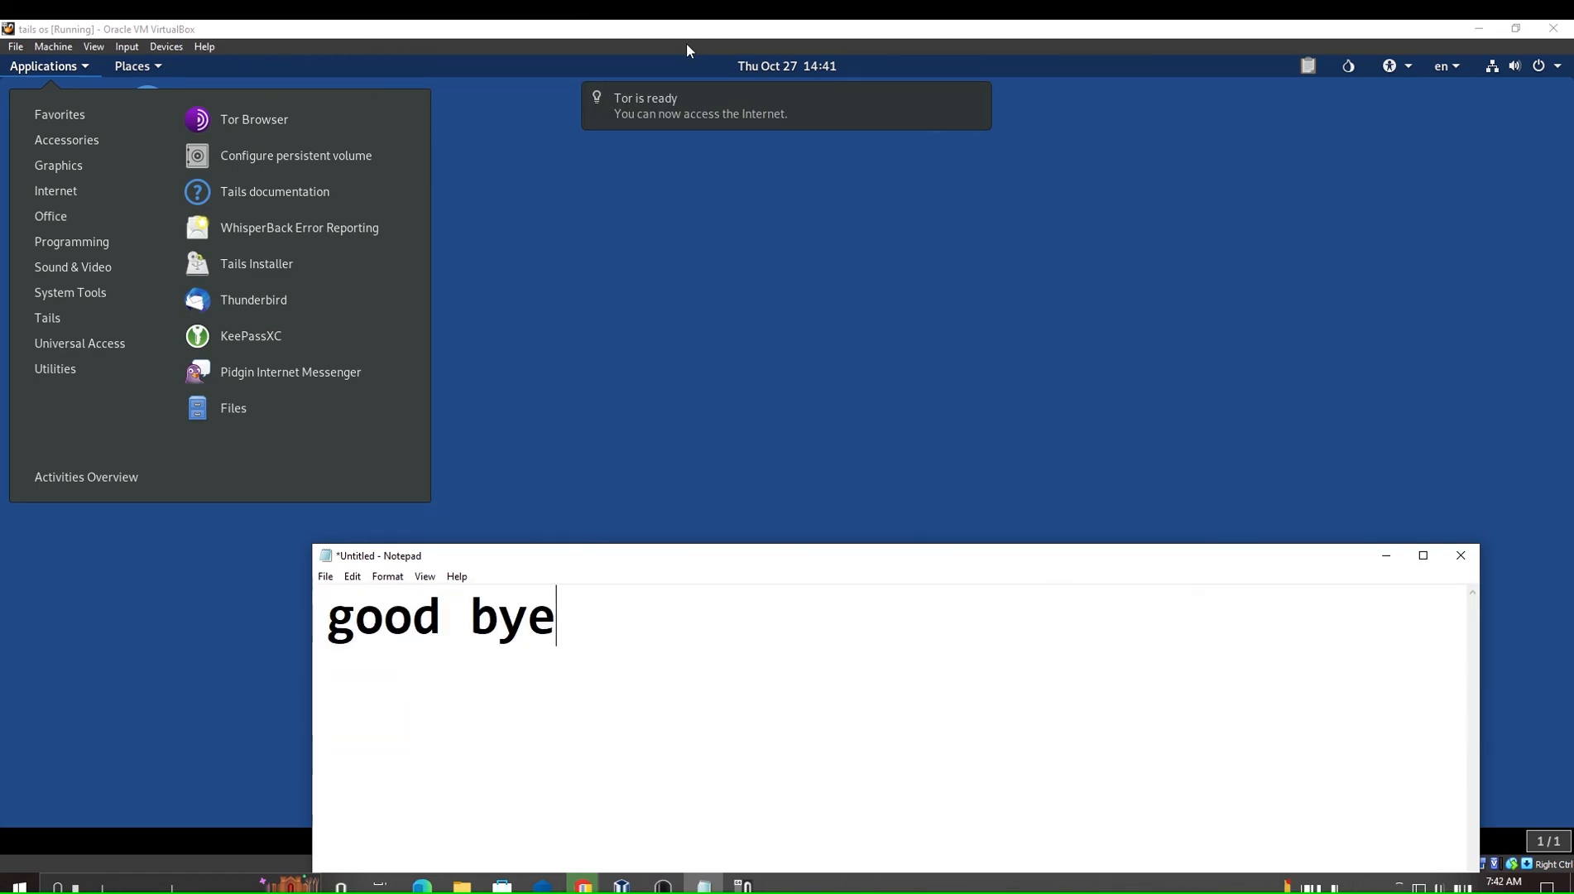
Return to the tails os machine, display the Tails desktop's calendar and notifications, and switch to OBS.
left_click(745, 28)
left_click(787, 66)
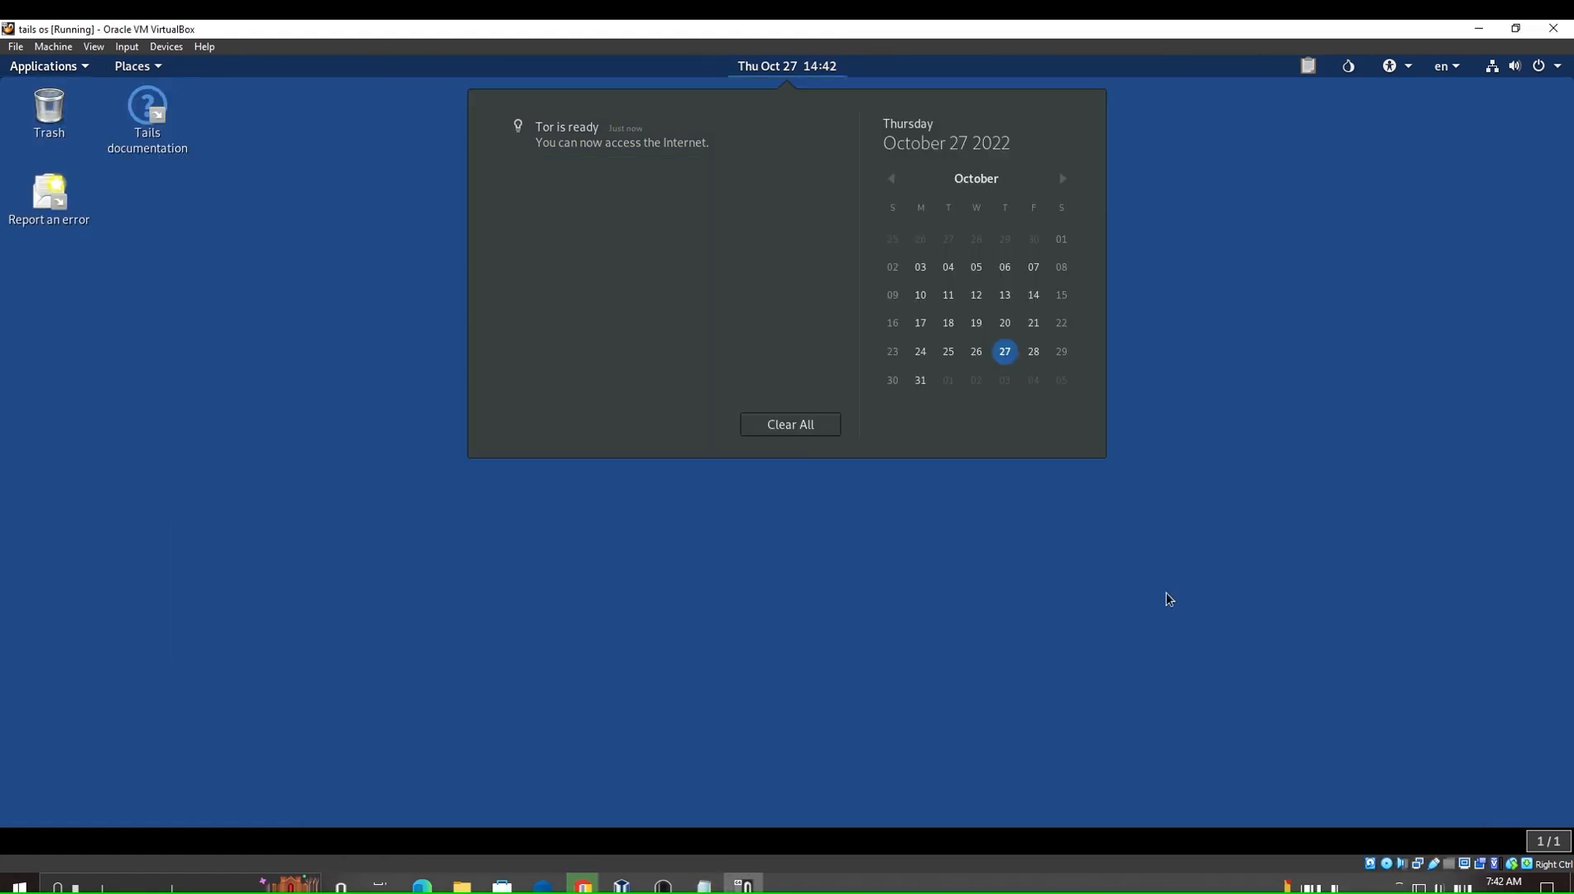
mouse_move(663, 884)
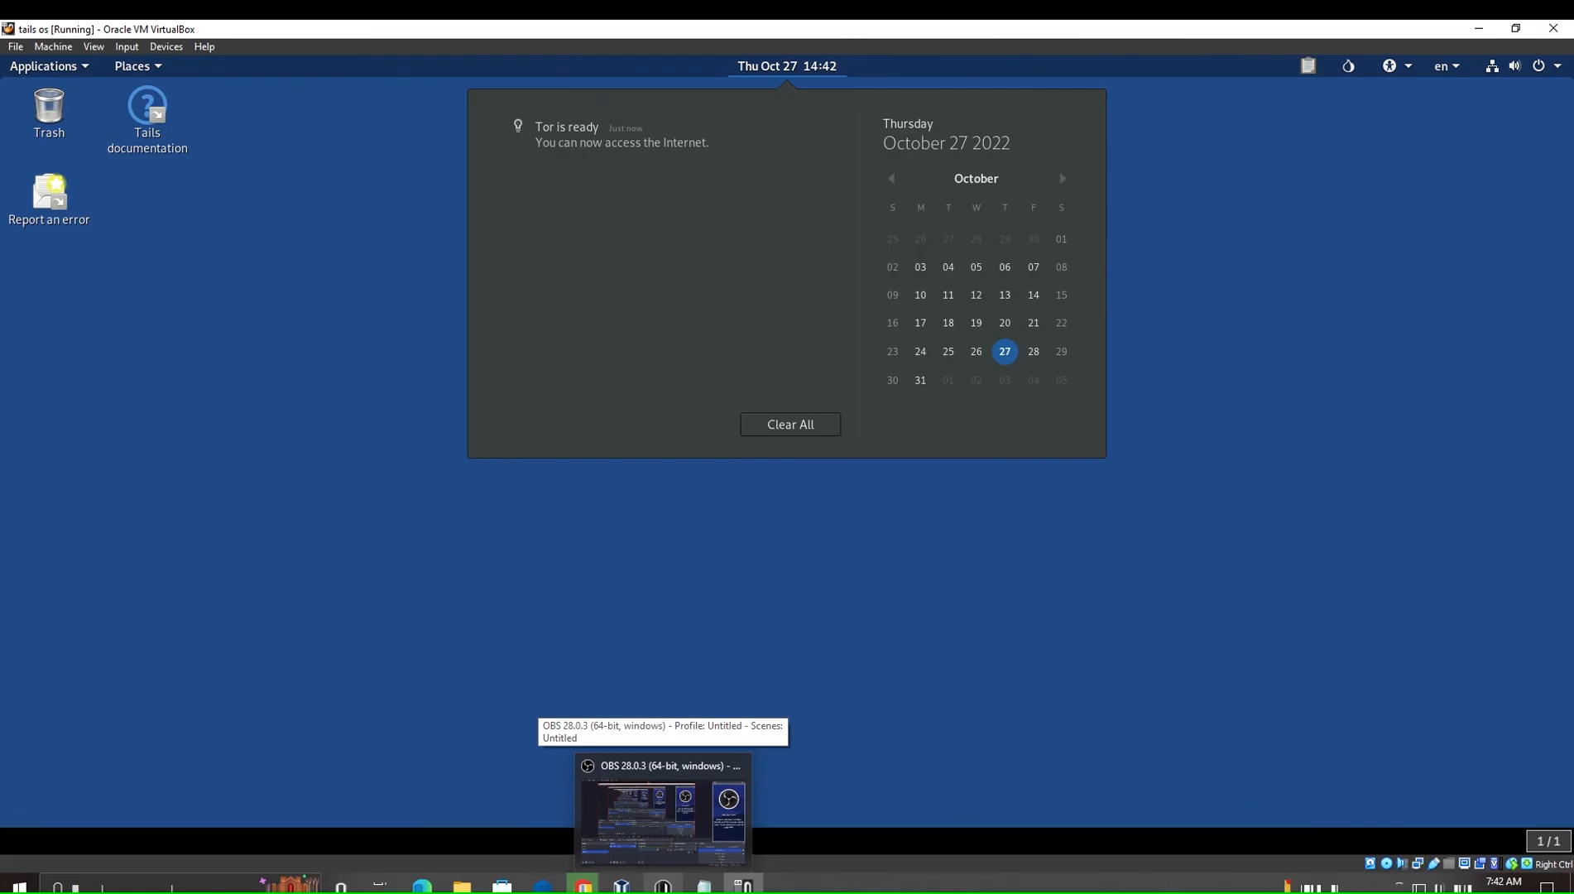
left_click(663, 821)
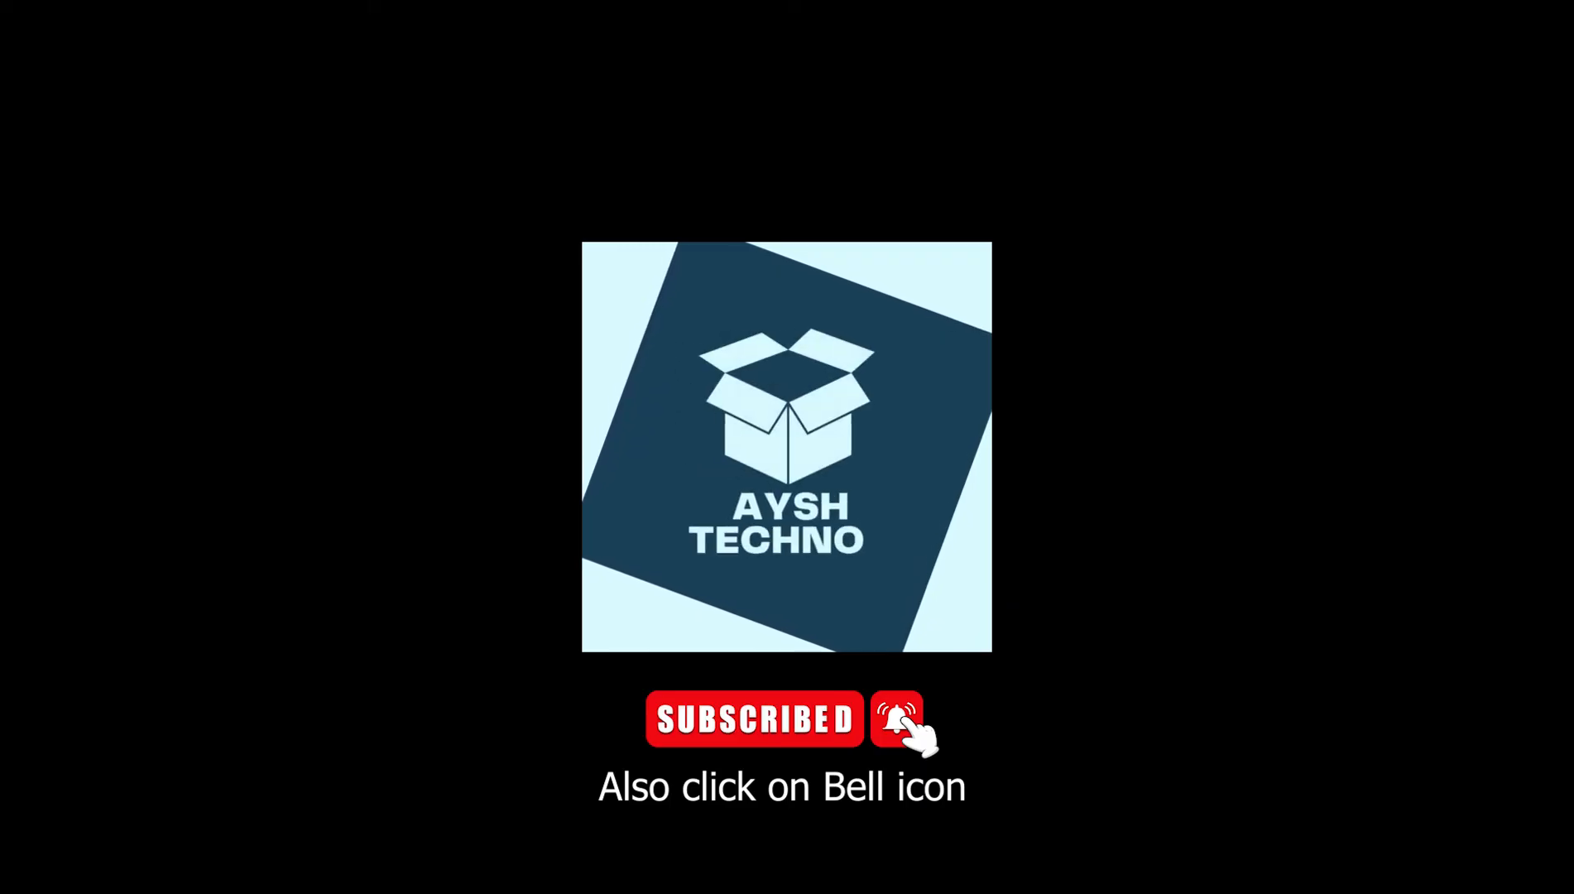